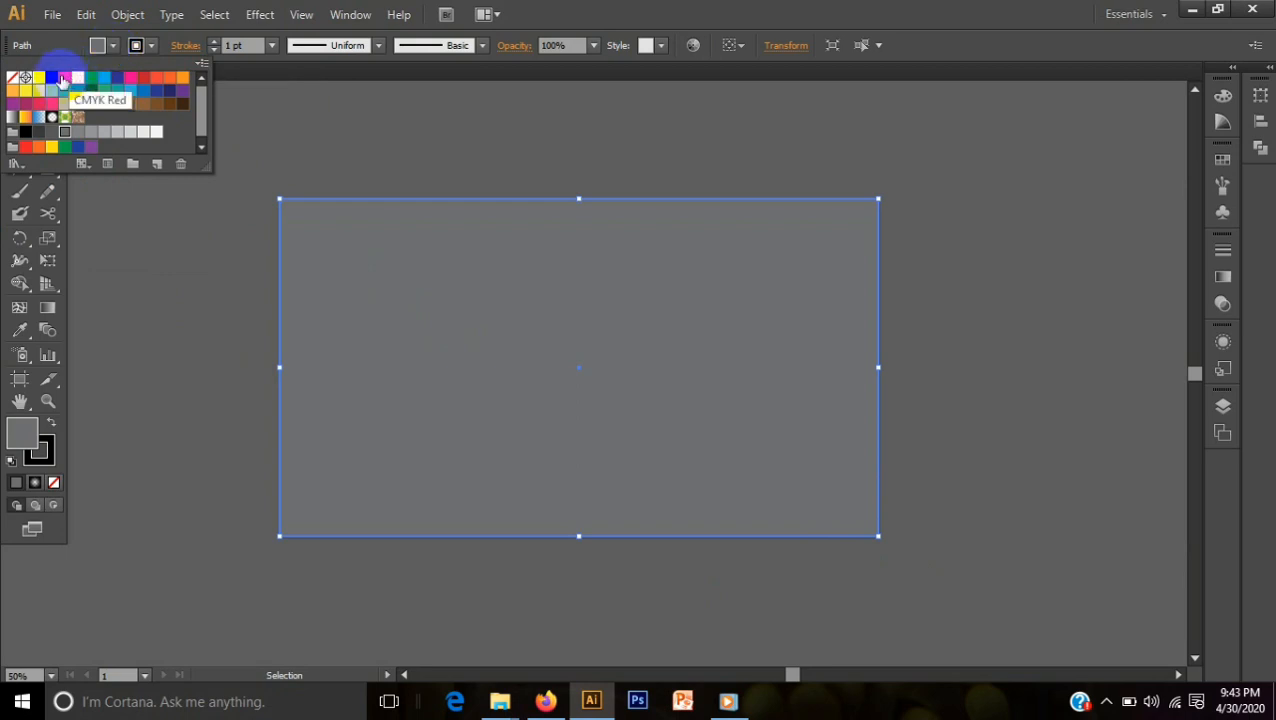
Step: Fill the large background rectangle with a lighter gray swatch
click(80, 137)
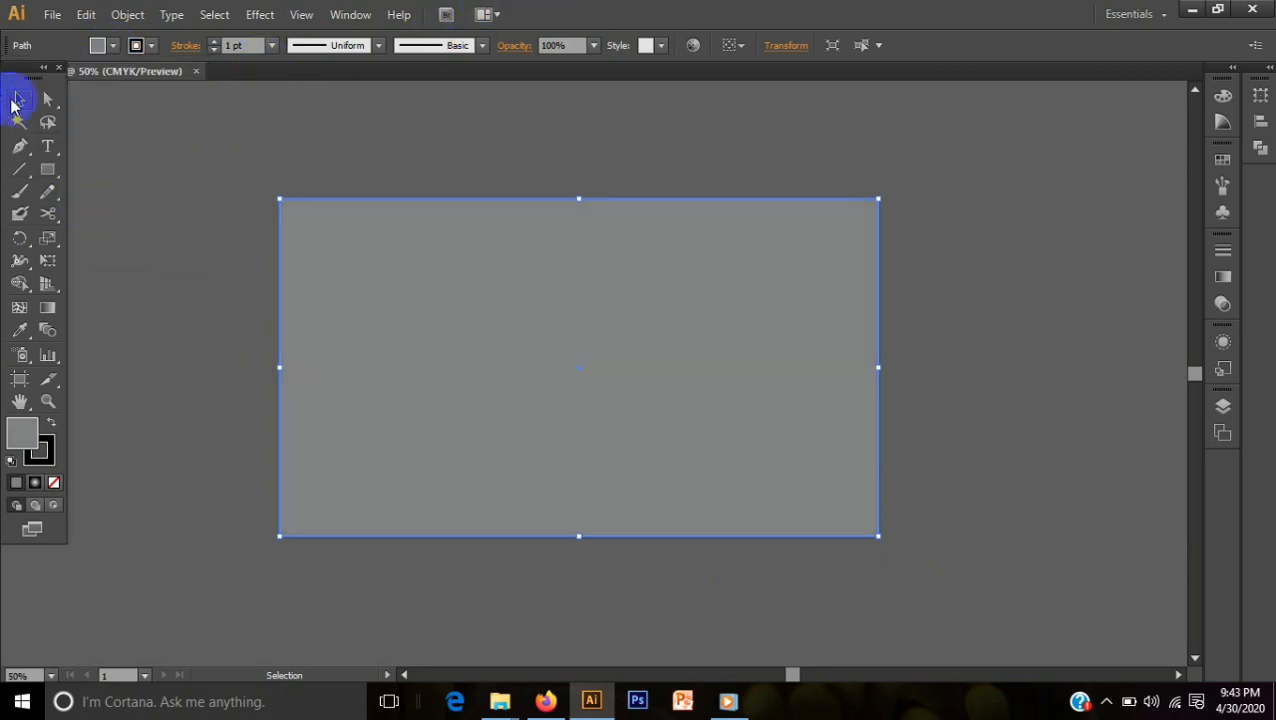
click(160, 210)
Step: Draw a smaller landscape rectangle inside the gray background and fill it with White
drag(53, 177, 101, 168)
drag(406, 262, 828, 453)
click(20, 100)
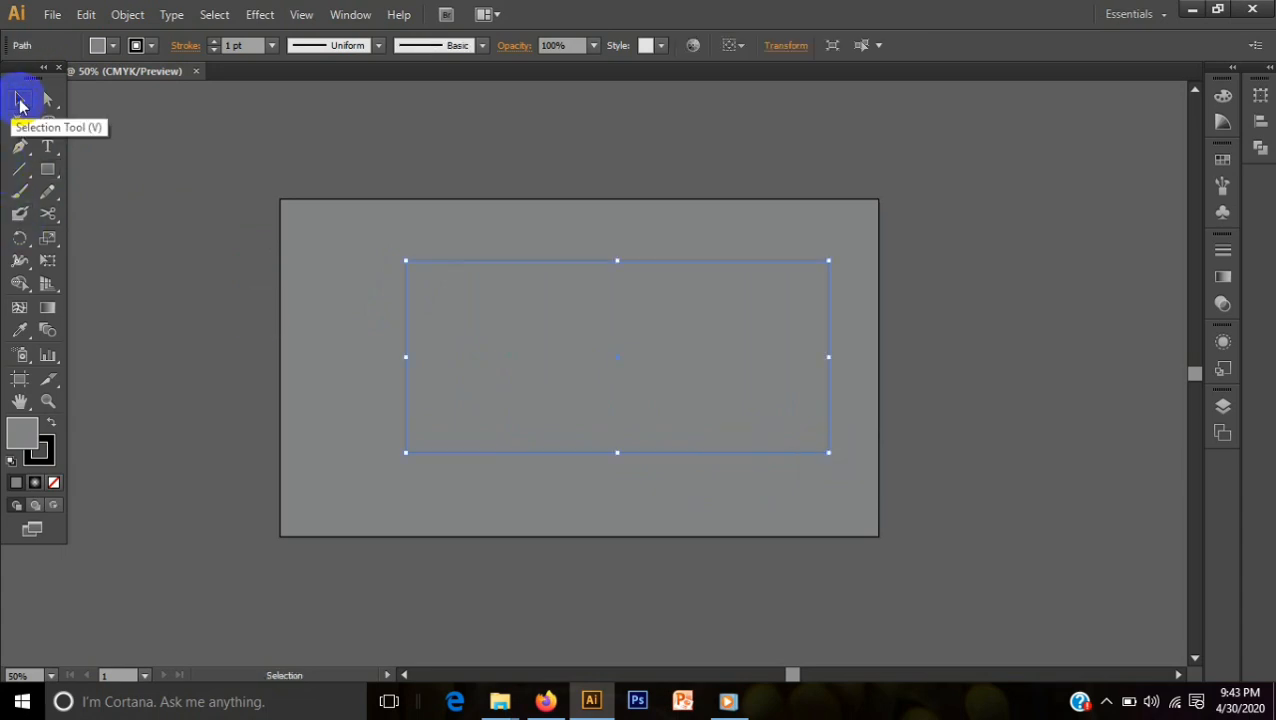
click(113, 47)
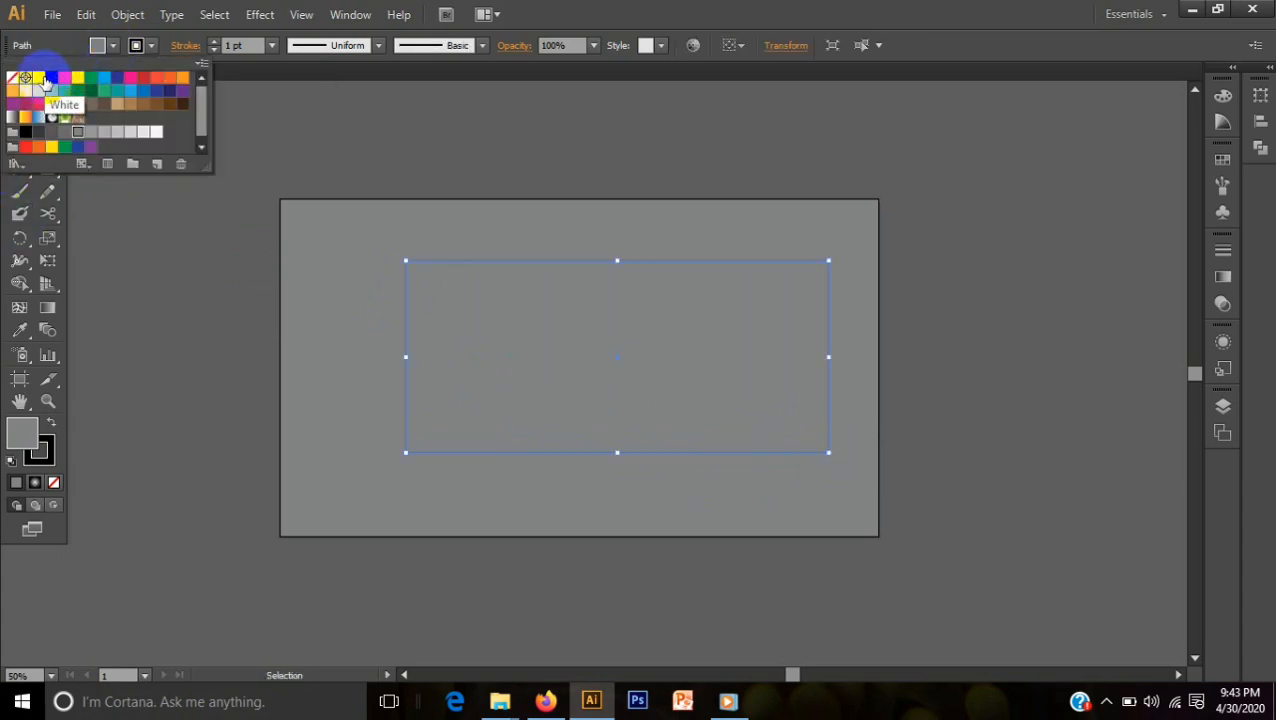
click(39, 77)
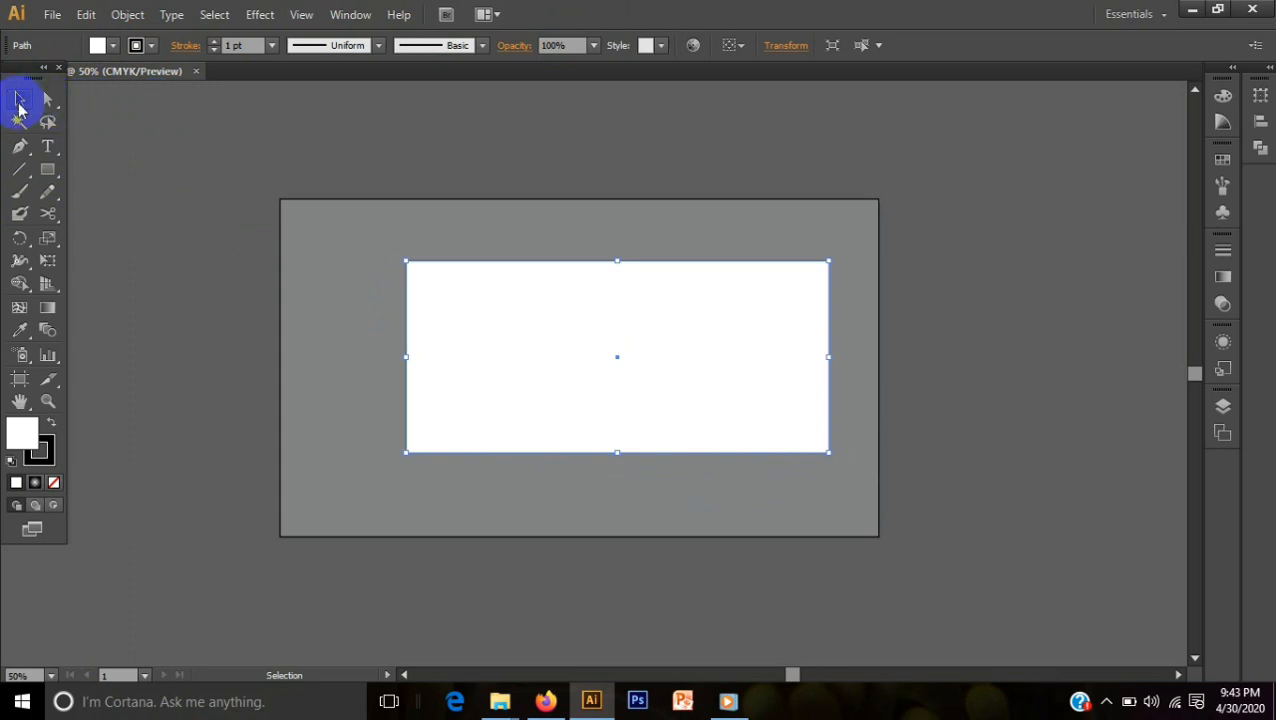
Step: Move the white rectangle near the centre of the gray background and deselect it
click(516, 330)
drag(516, 330, 513, 367)
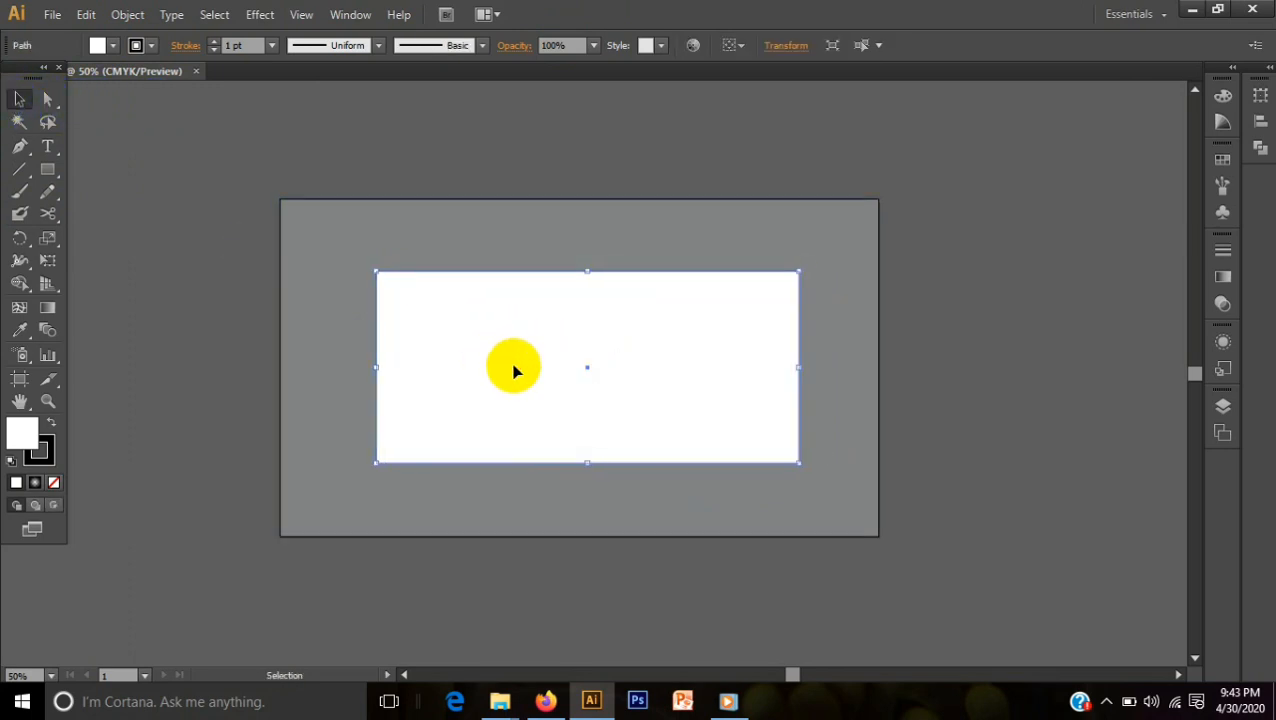
click(590, 558)
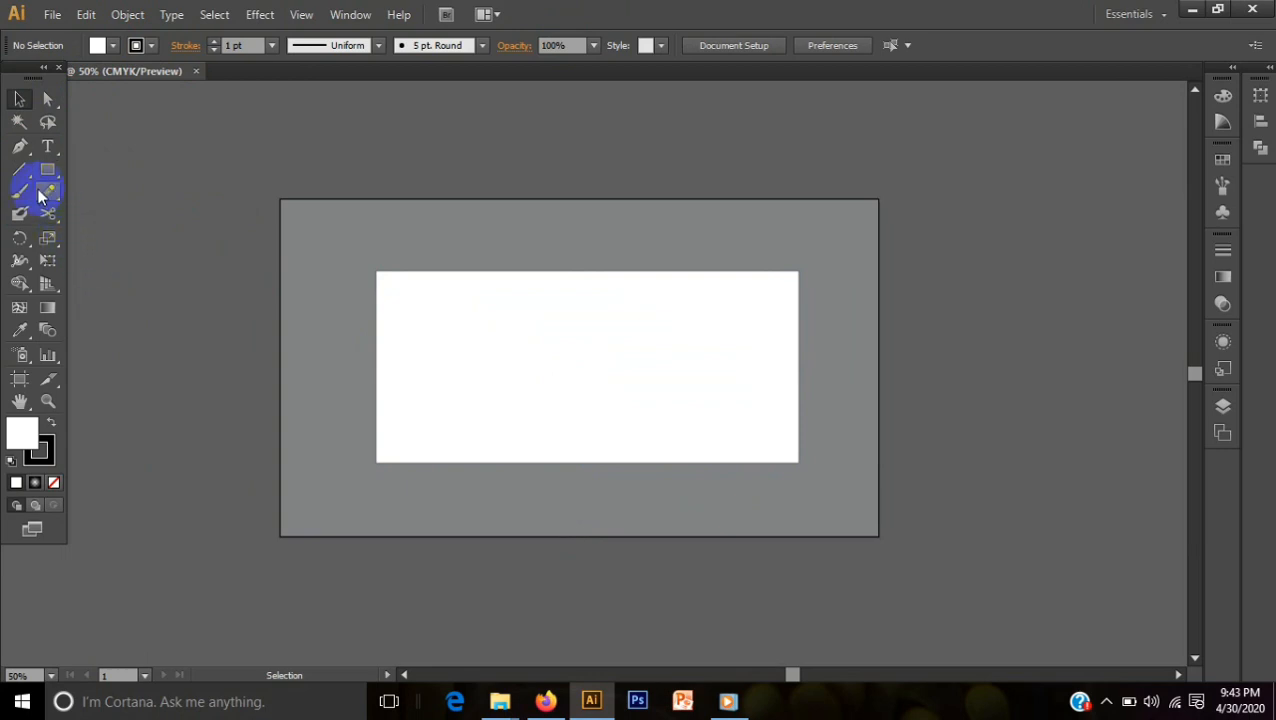
Step: Draw a closed Pen path over the right part of the white rectangle, following its right-hand corners, with a left side bulging toward the left
drag(20, 146, 126, 146)
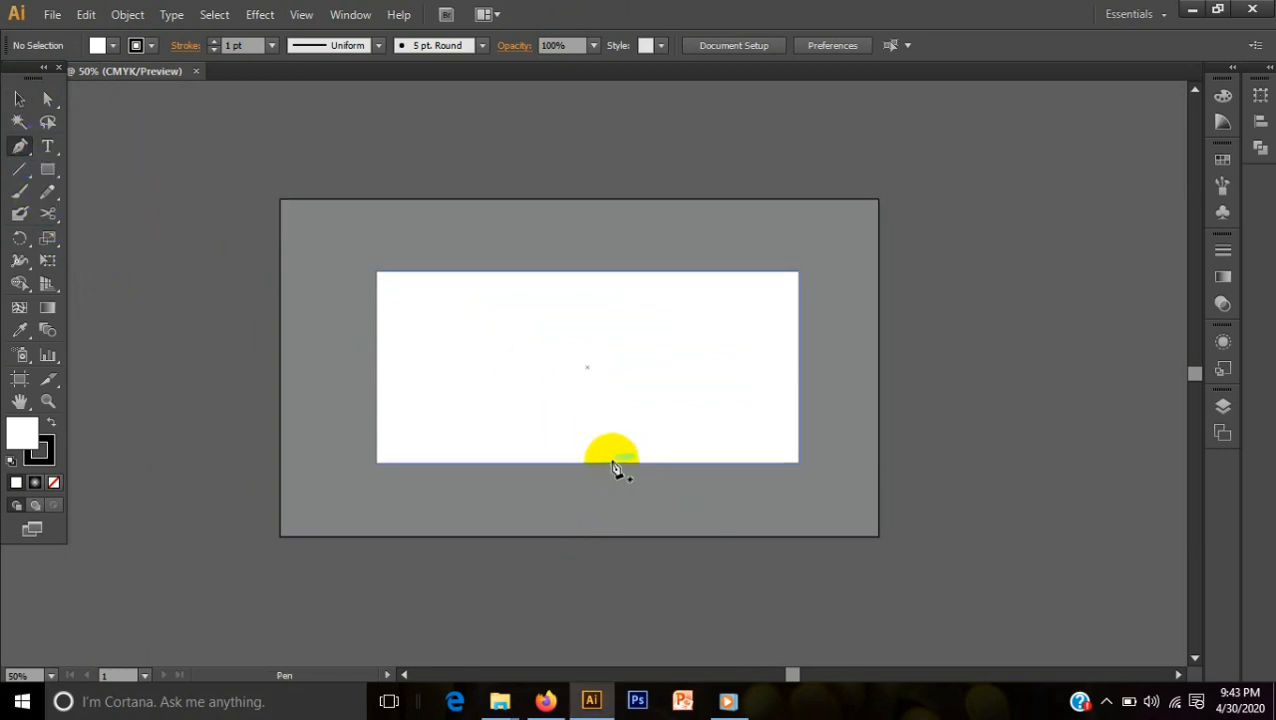
click(609, 463)
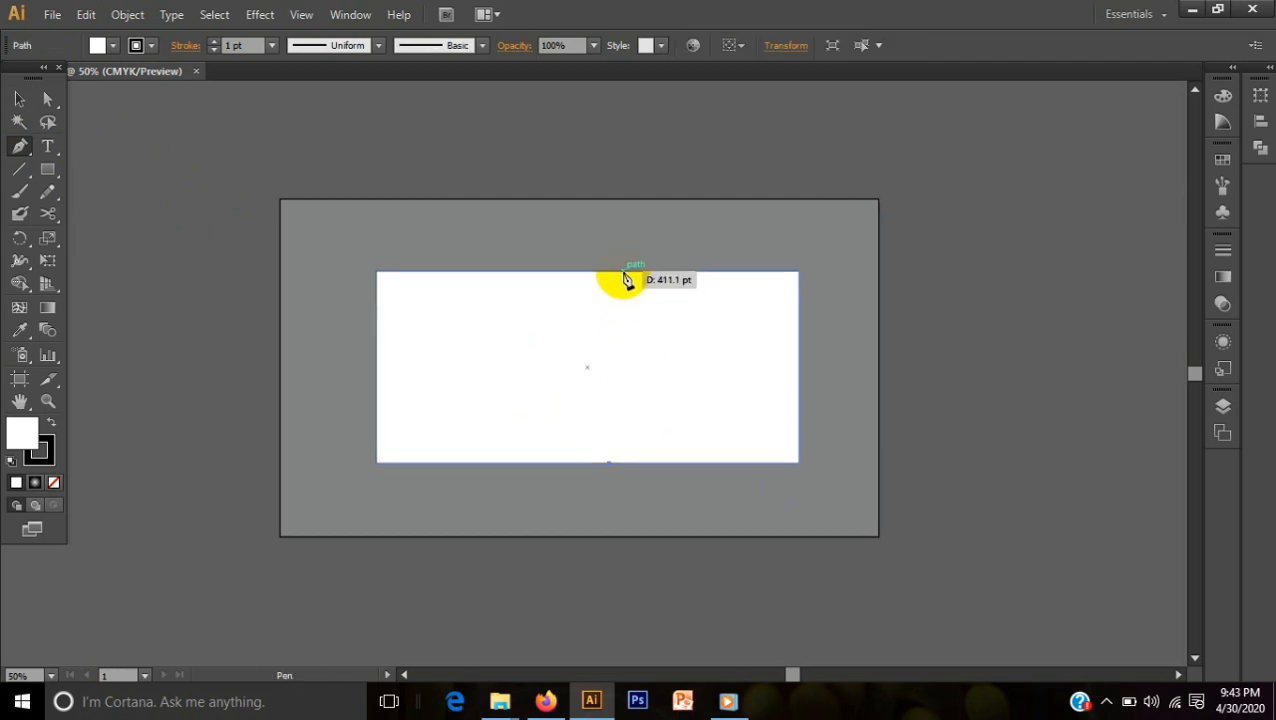
drag(620, 270, 775, 169)
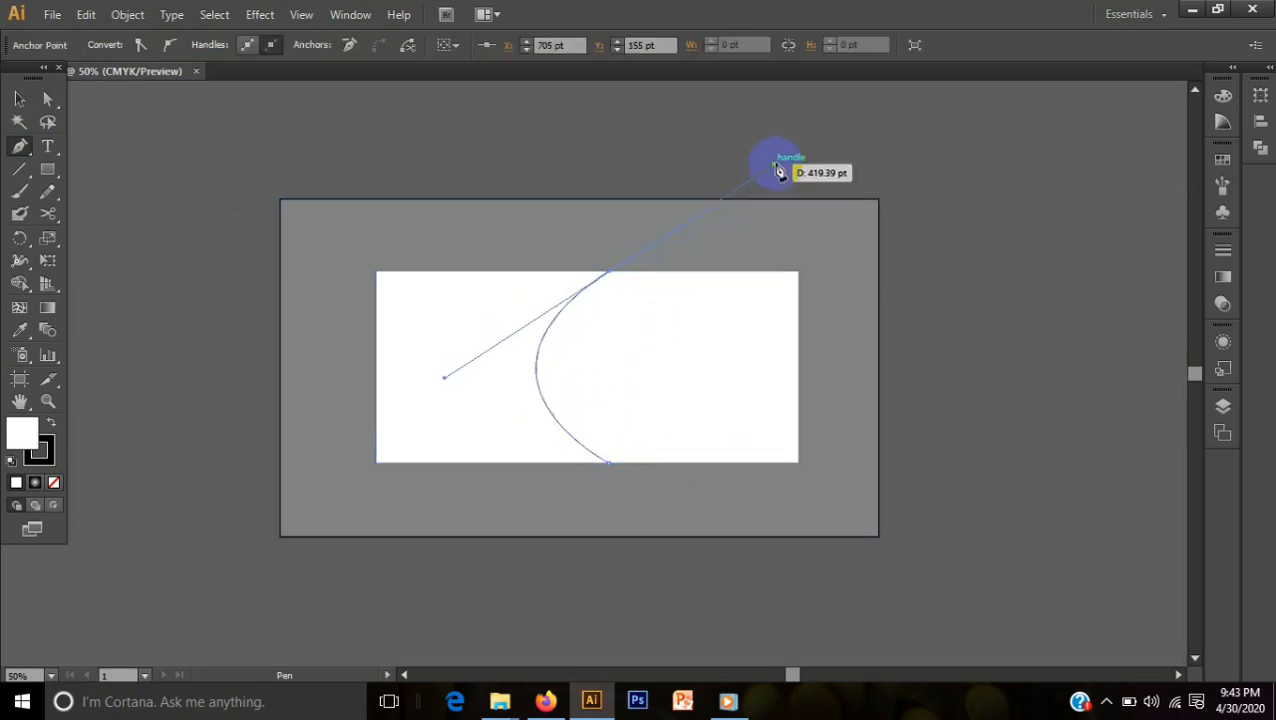
click(610, 274)
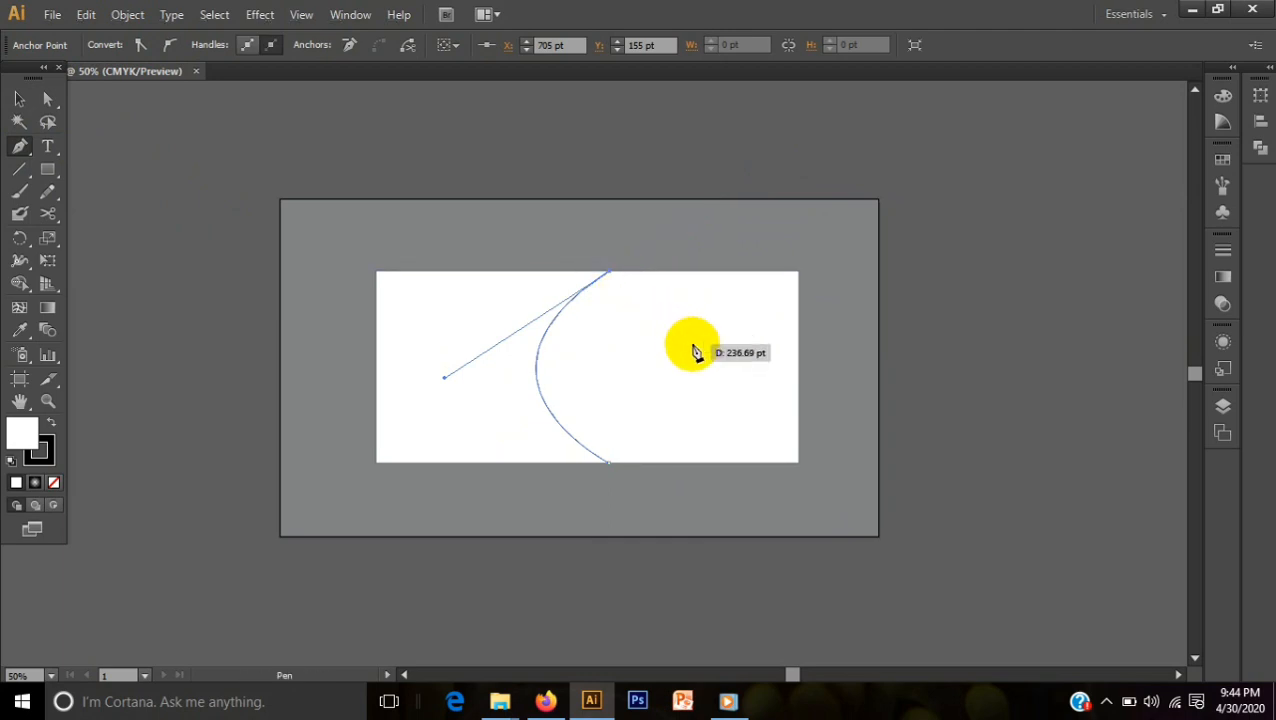
click(800, 274)
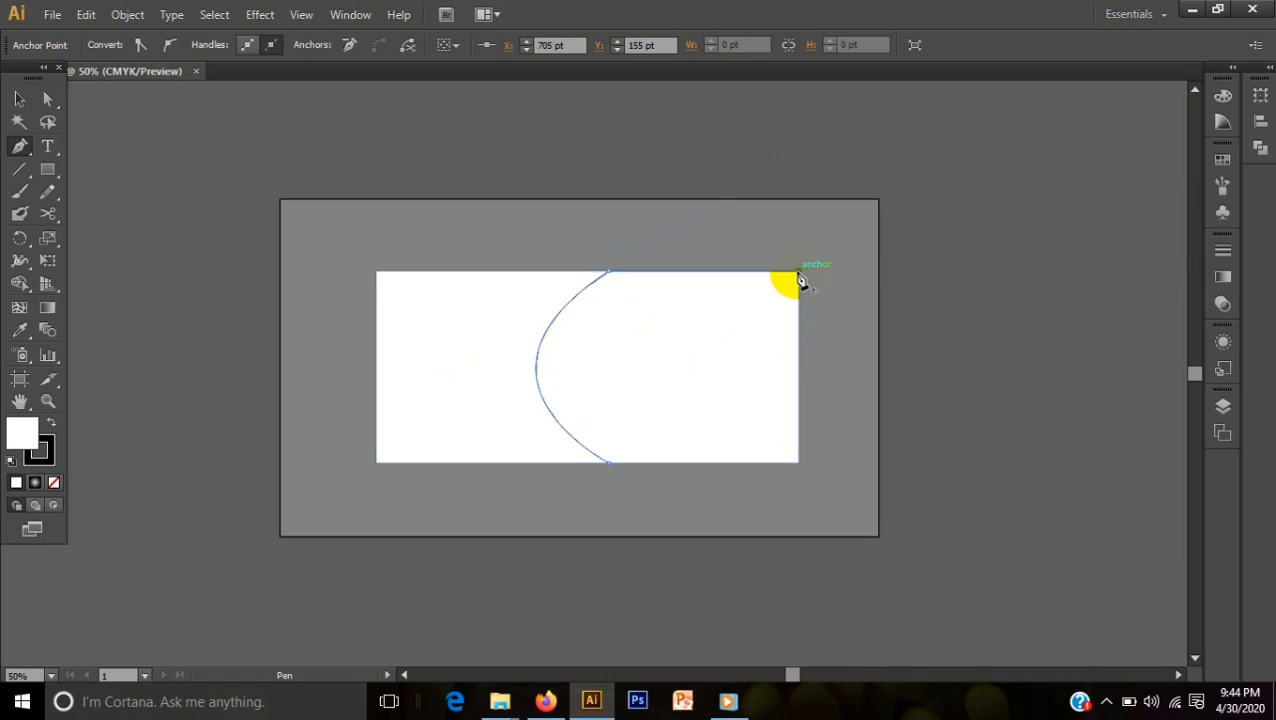
click(800, 464)
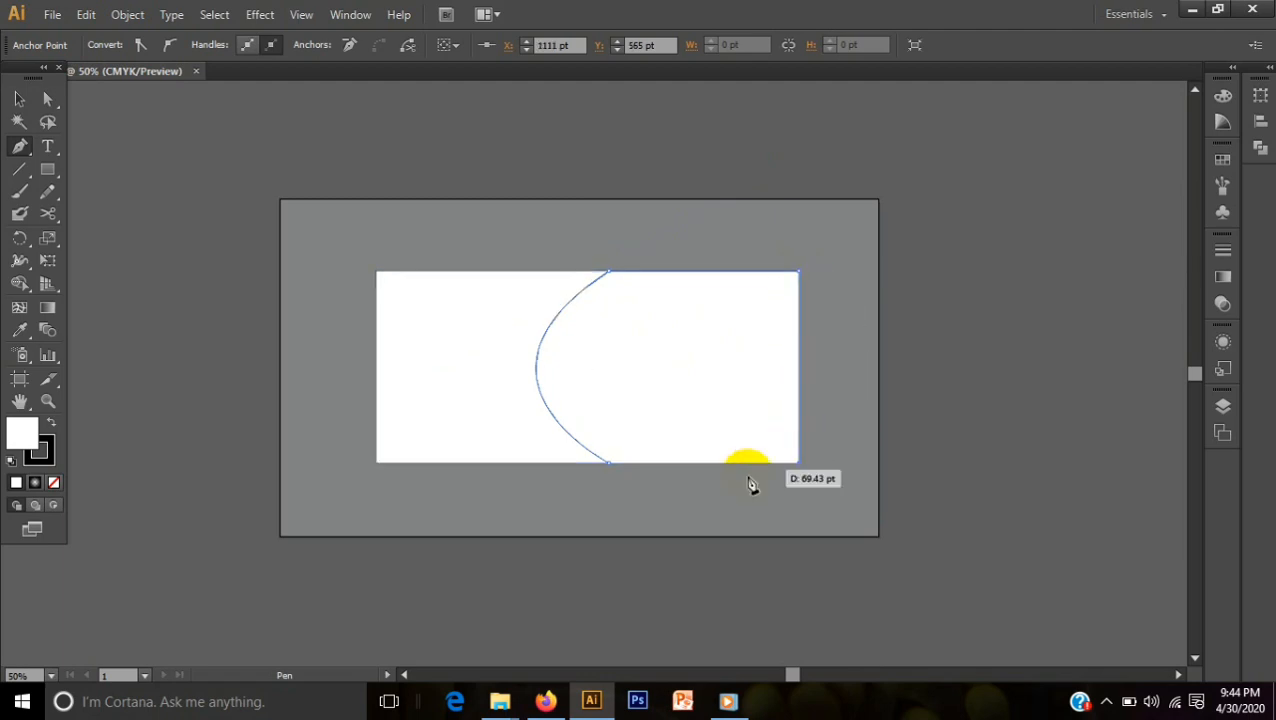
click(609, 462)
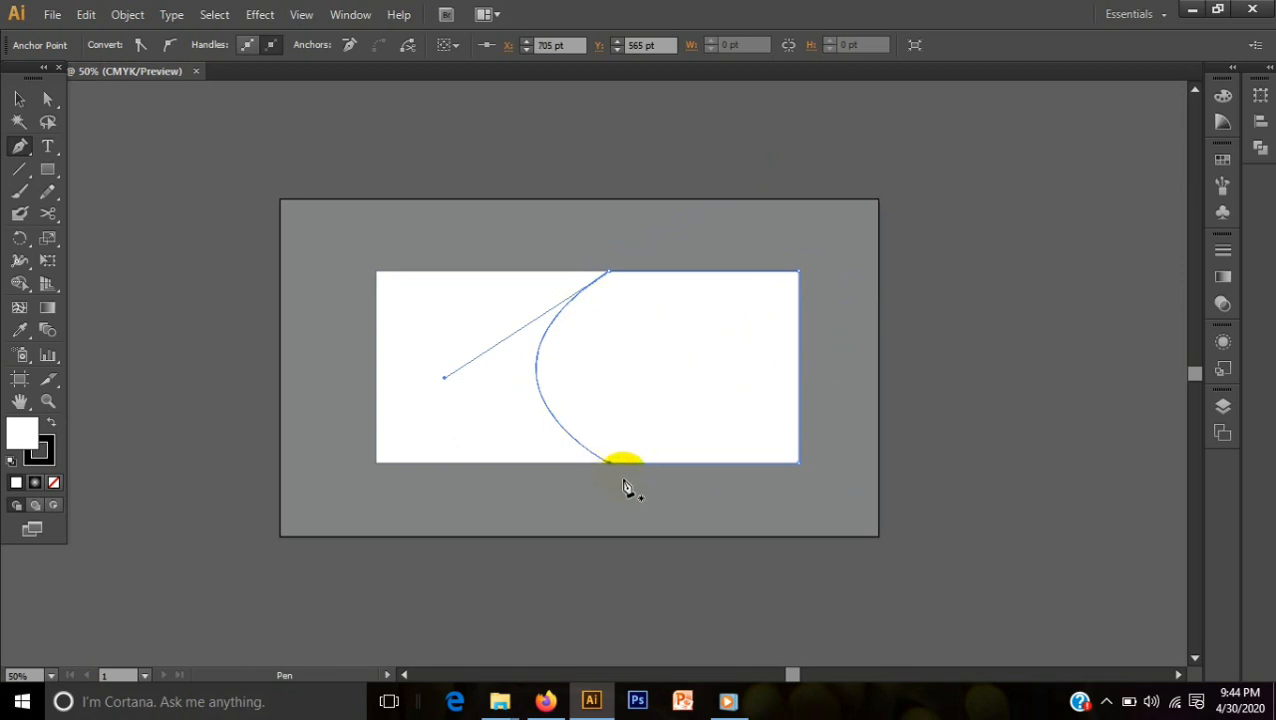
click(21, 101)
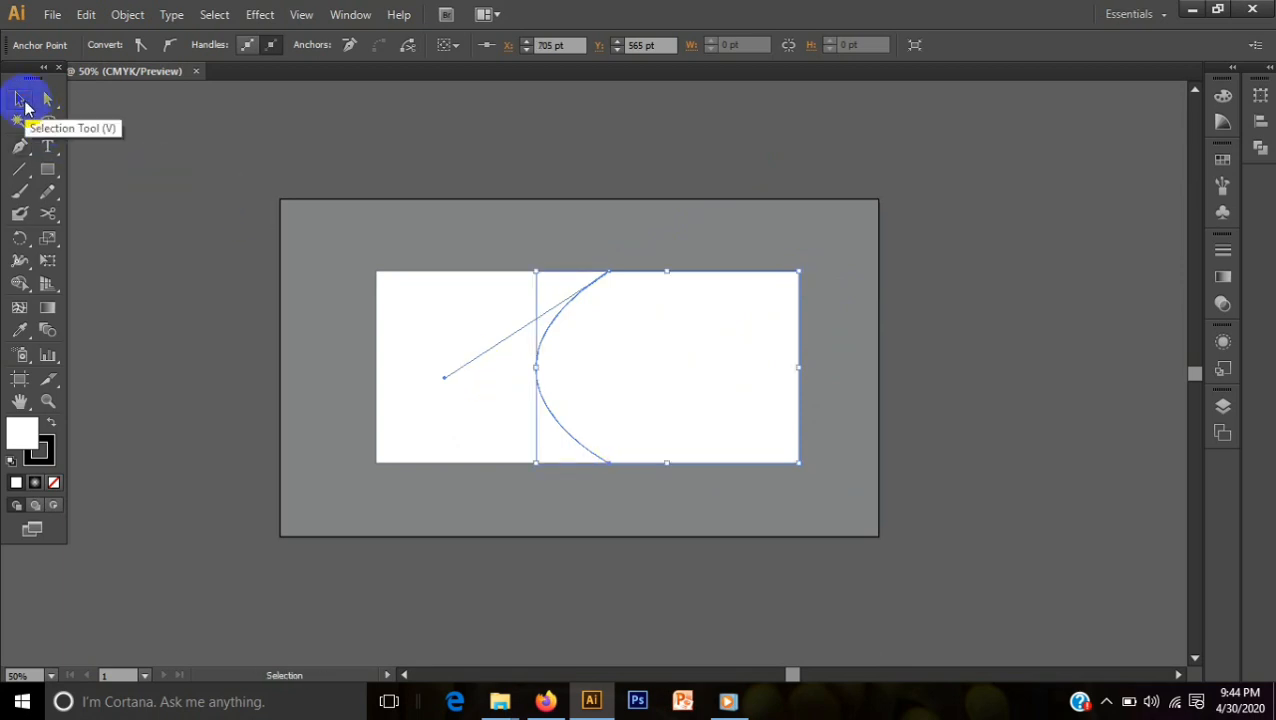
click(168, 242)
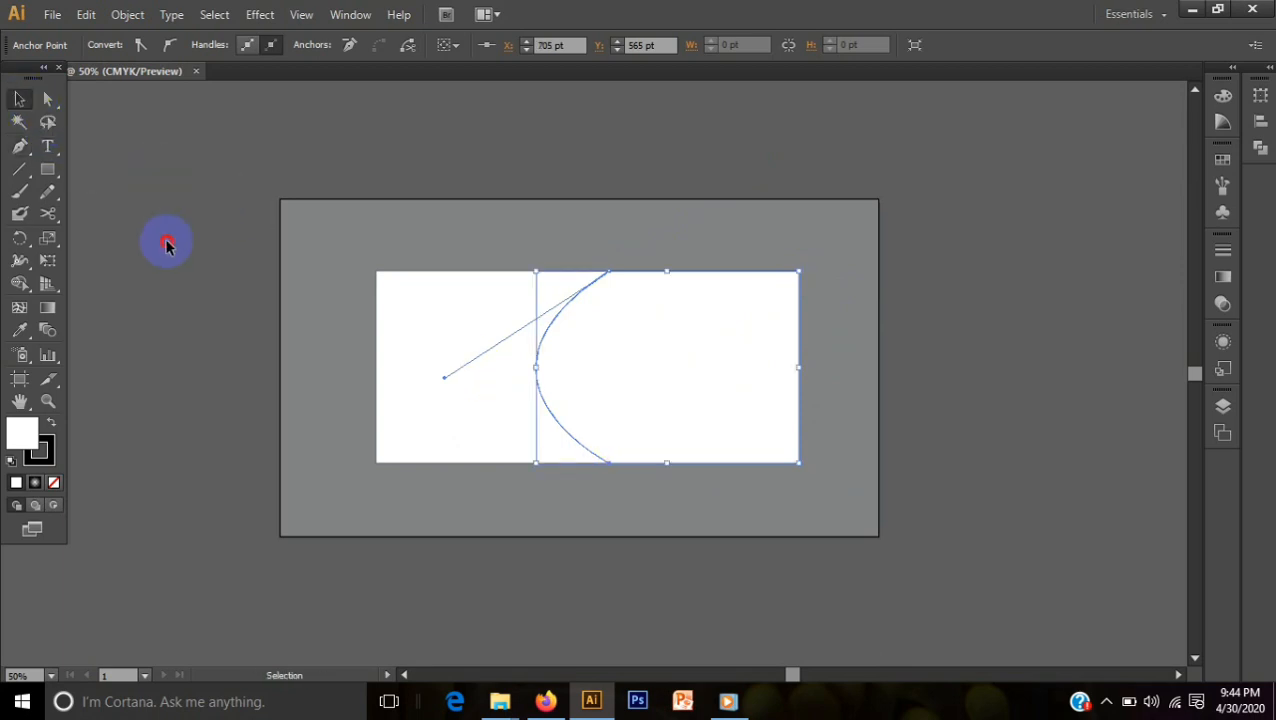
Step: Fill the curved path with CMYK Magenta and deselect it
click(569, 437)
click(113, 45)
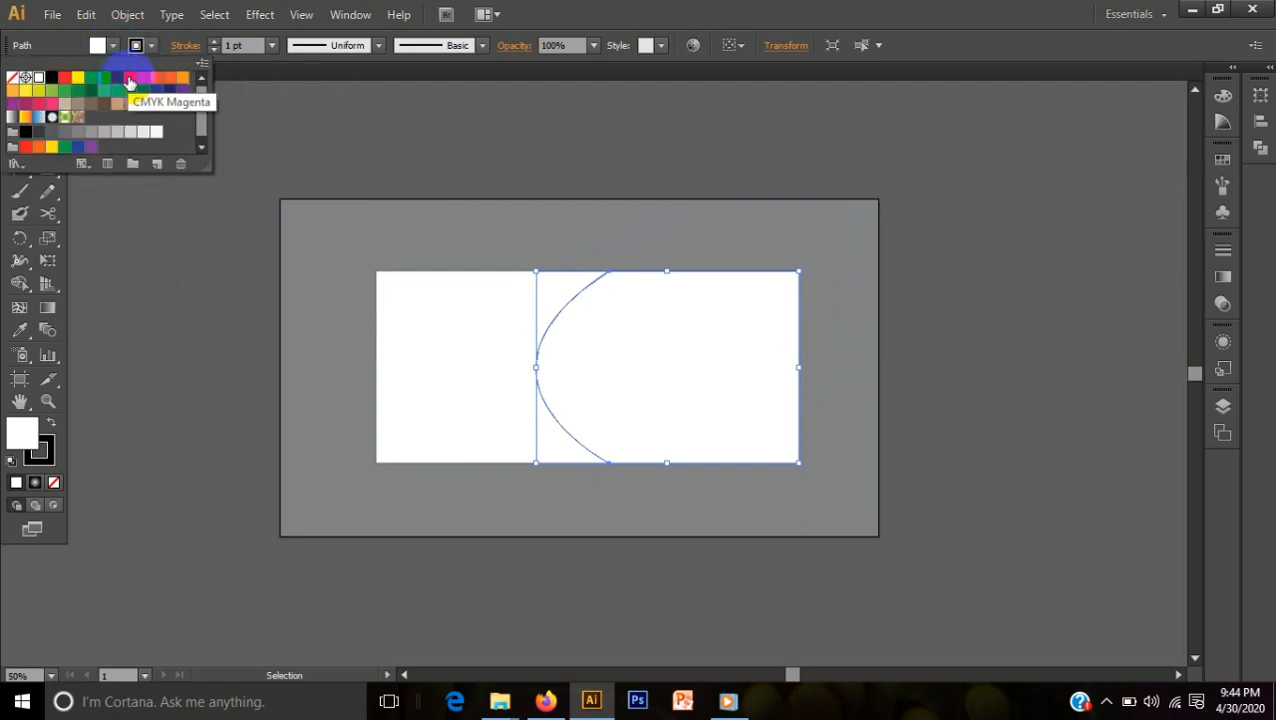
click(130, 80)
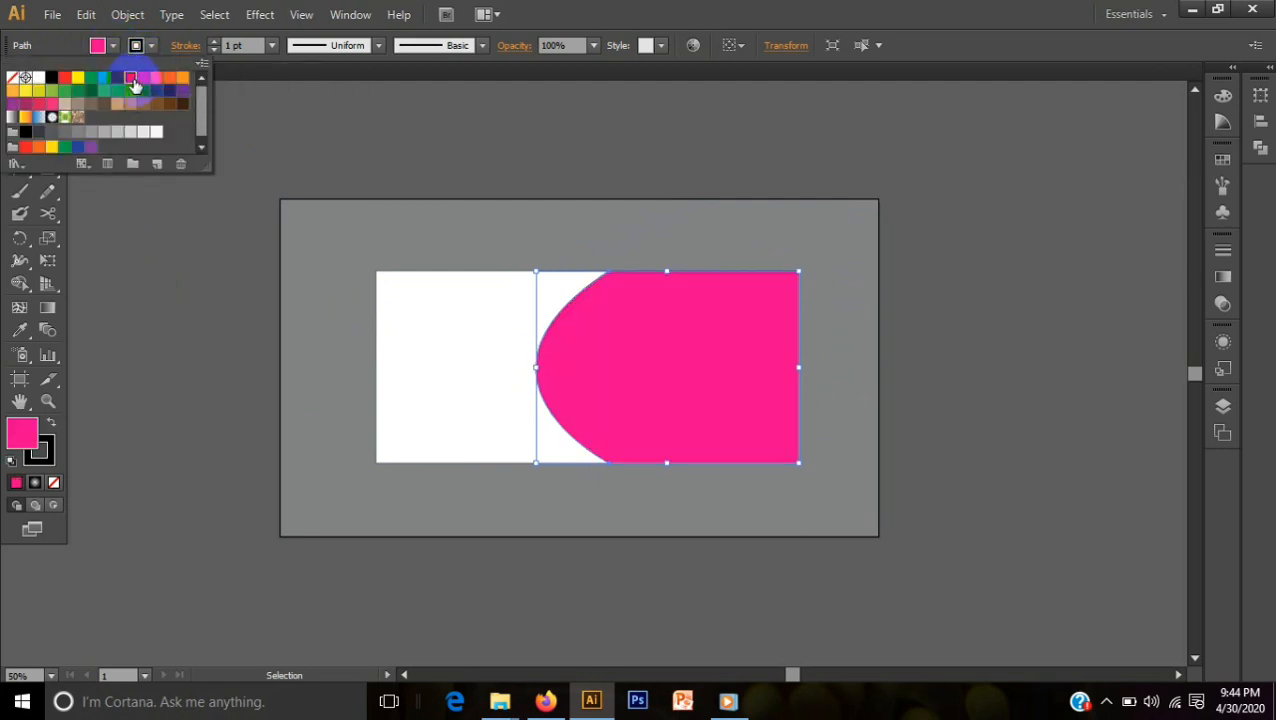
click(180, 240)
click(18, 99)
click(193, 257)
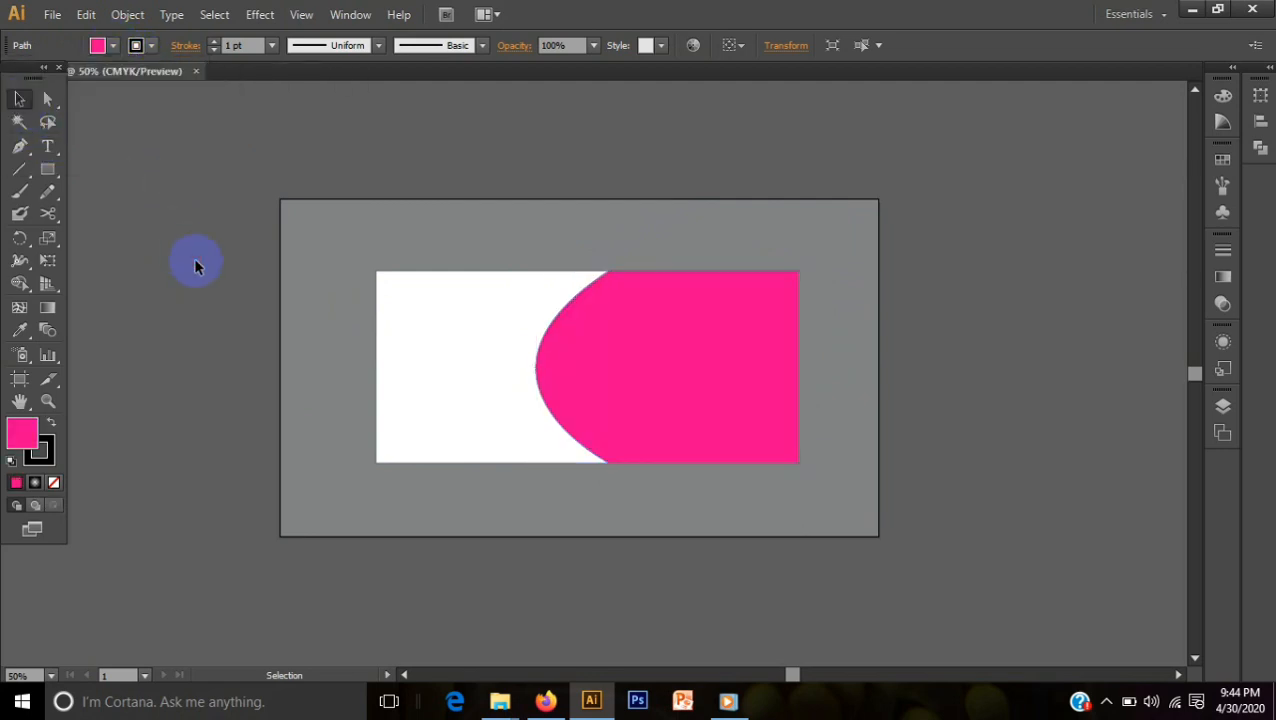
Step: Duplicate the magenta curved shape, offsetting the copy slightly to the left
click(570, 447)
click(605, 432)
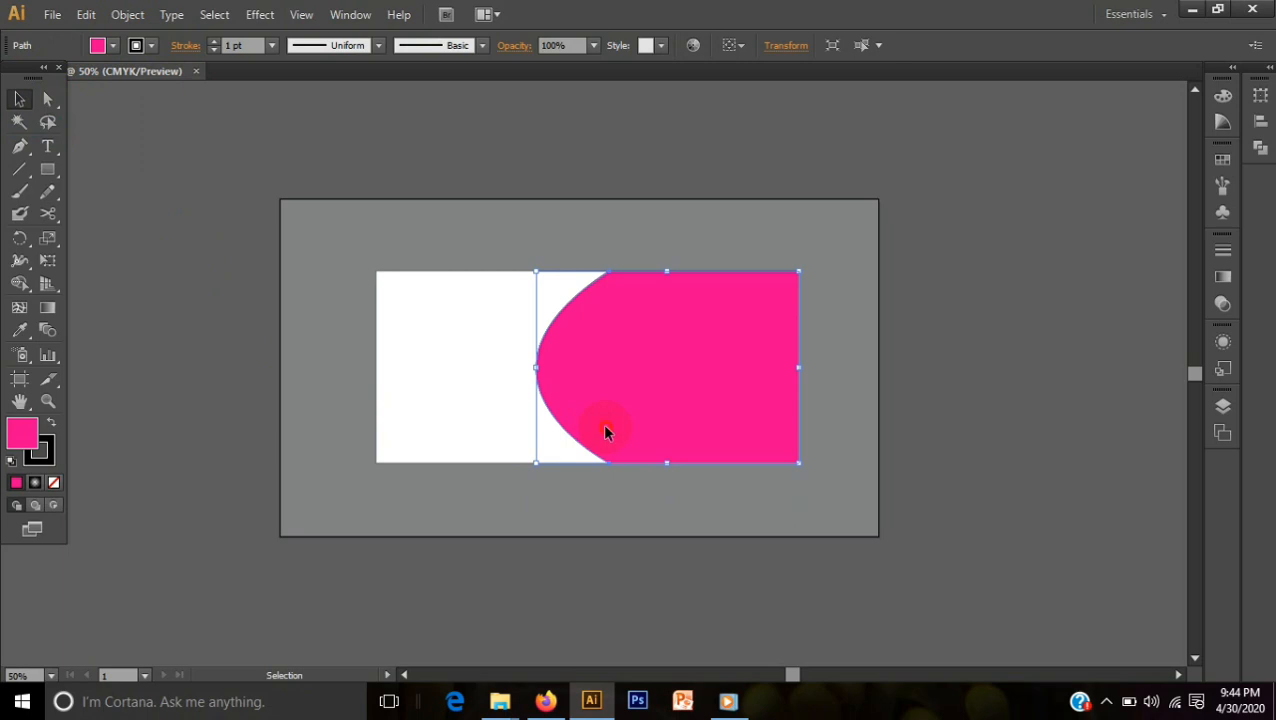
drag(603, 426, 597, 427)
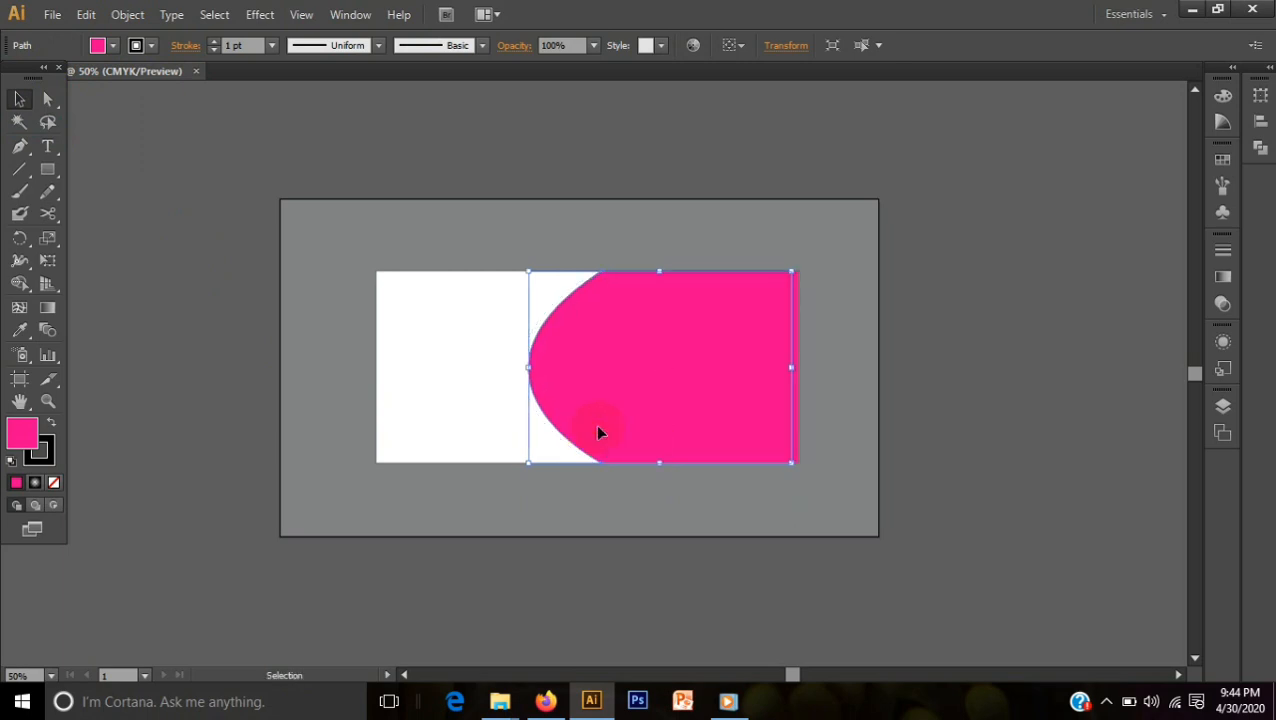
Step: Set the offset copy's fill to None
click(114, 46)
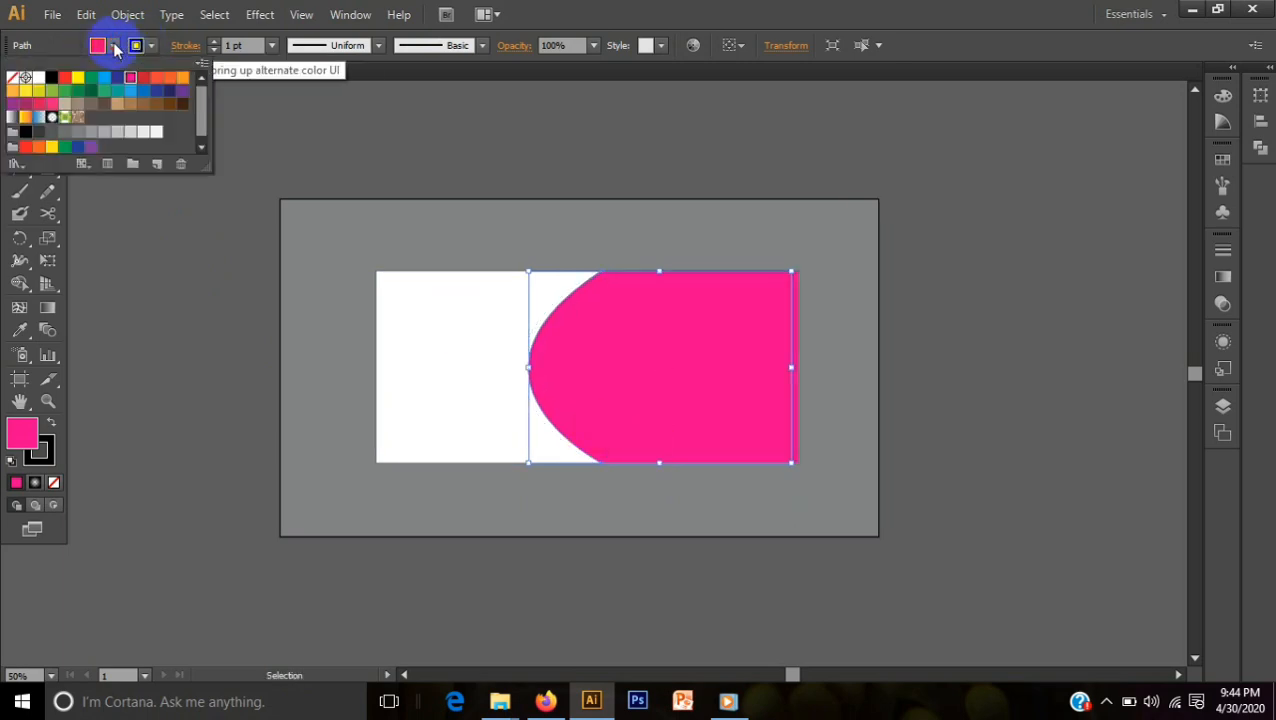
click(12, 77)
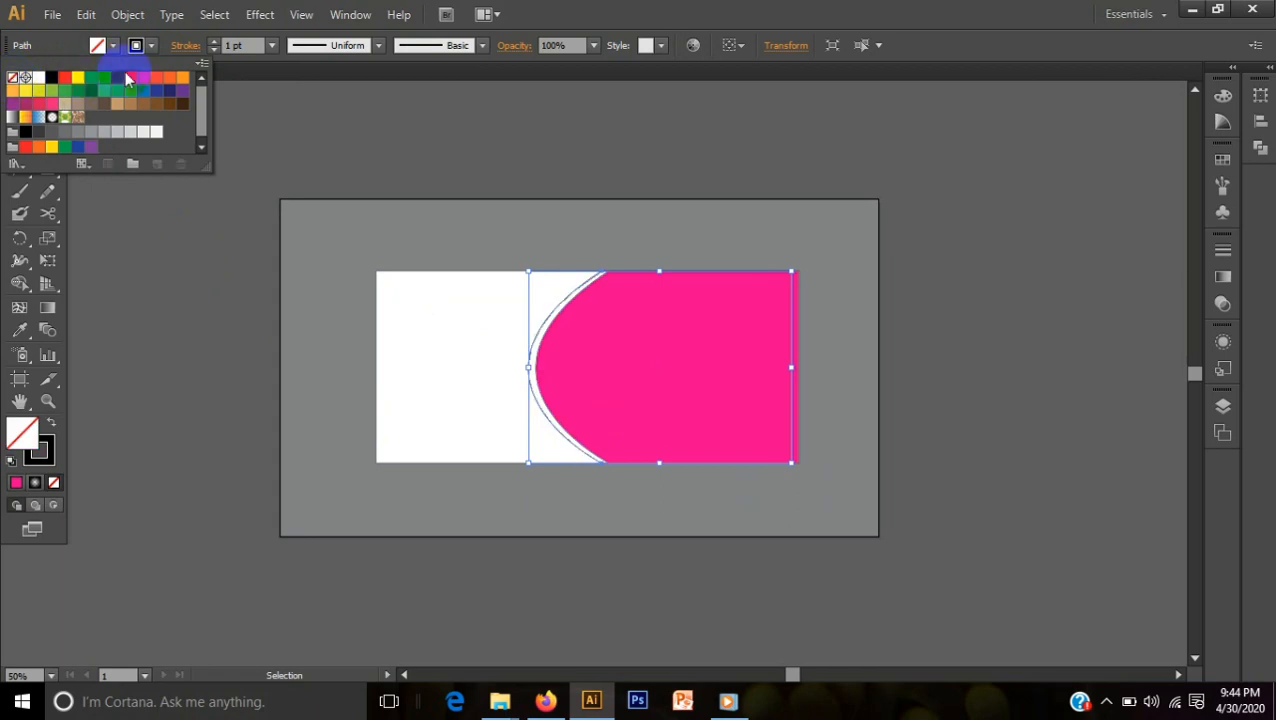
click(152, 47)
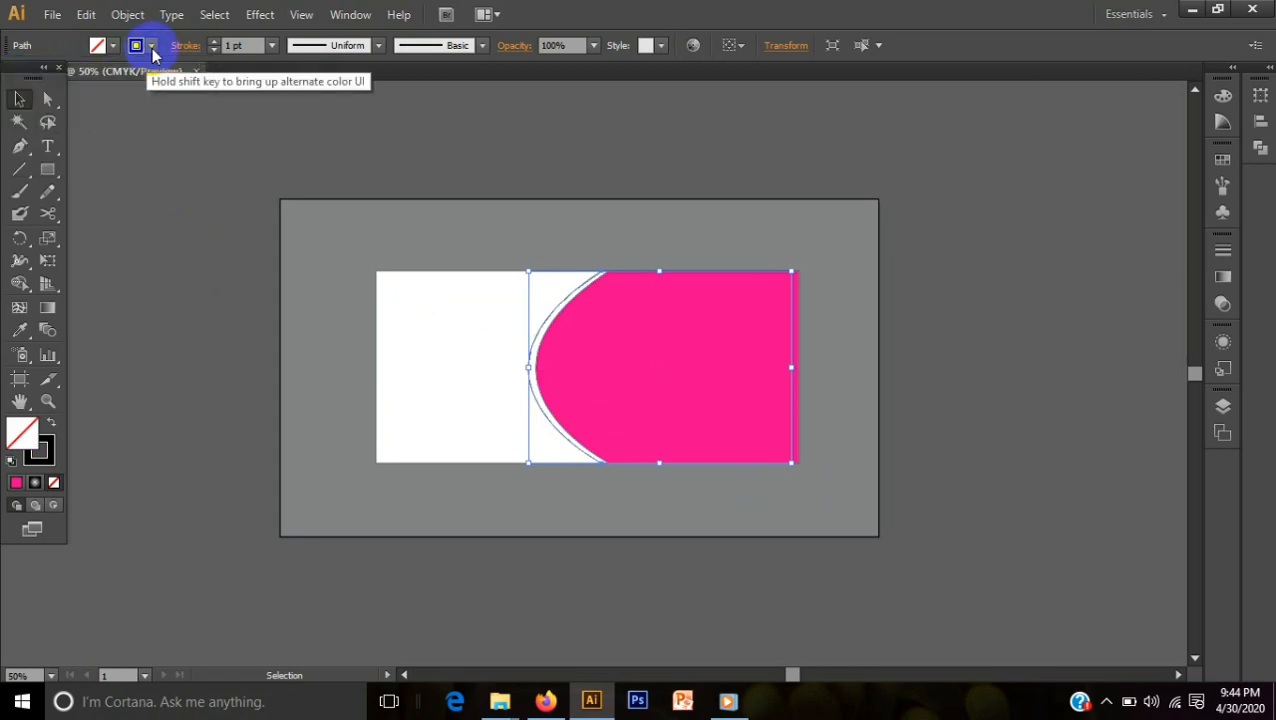
click(152, 47)
Step: Increase the offset copy's stroke weight to 7 pt
click(215, 47)
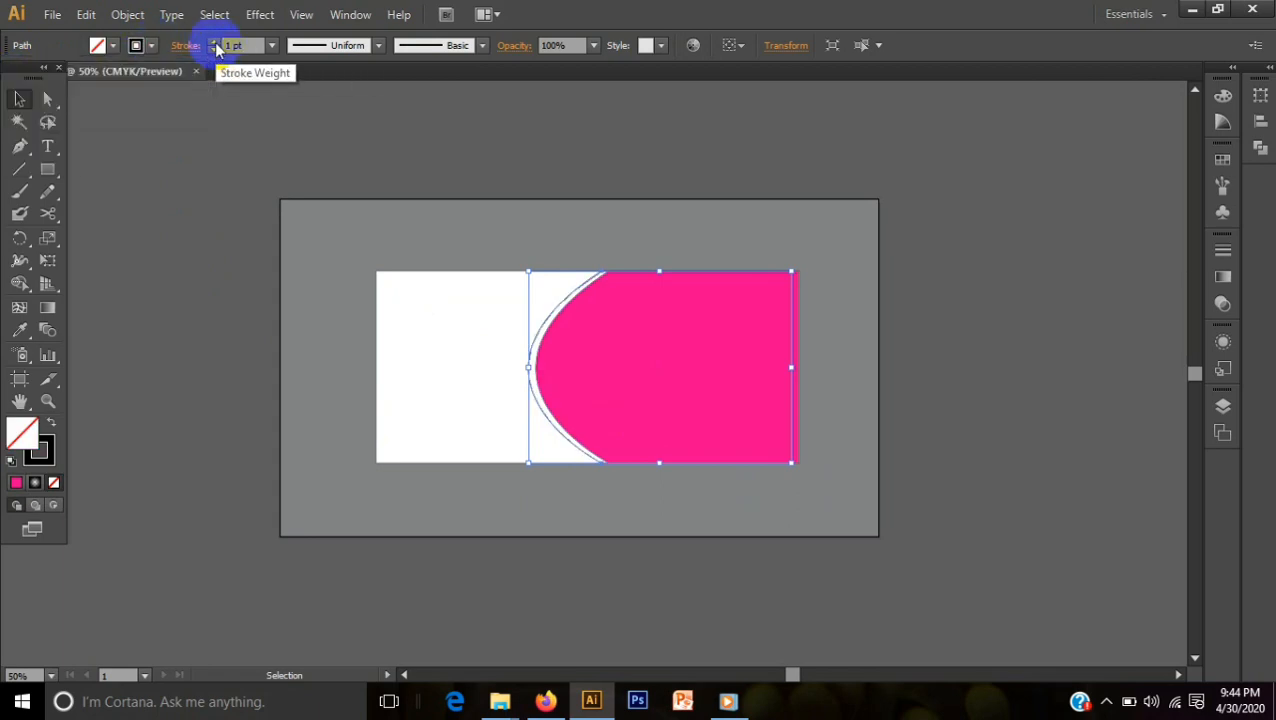
click(215, 47)
click(215, 47)
click(215, 47)
click(215, 47)
click(215, 47)
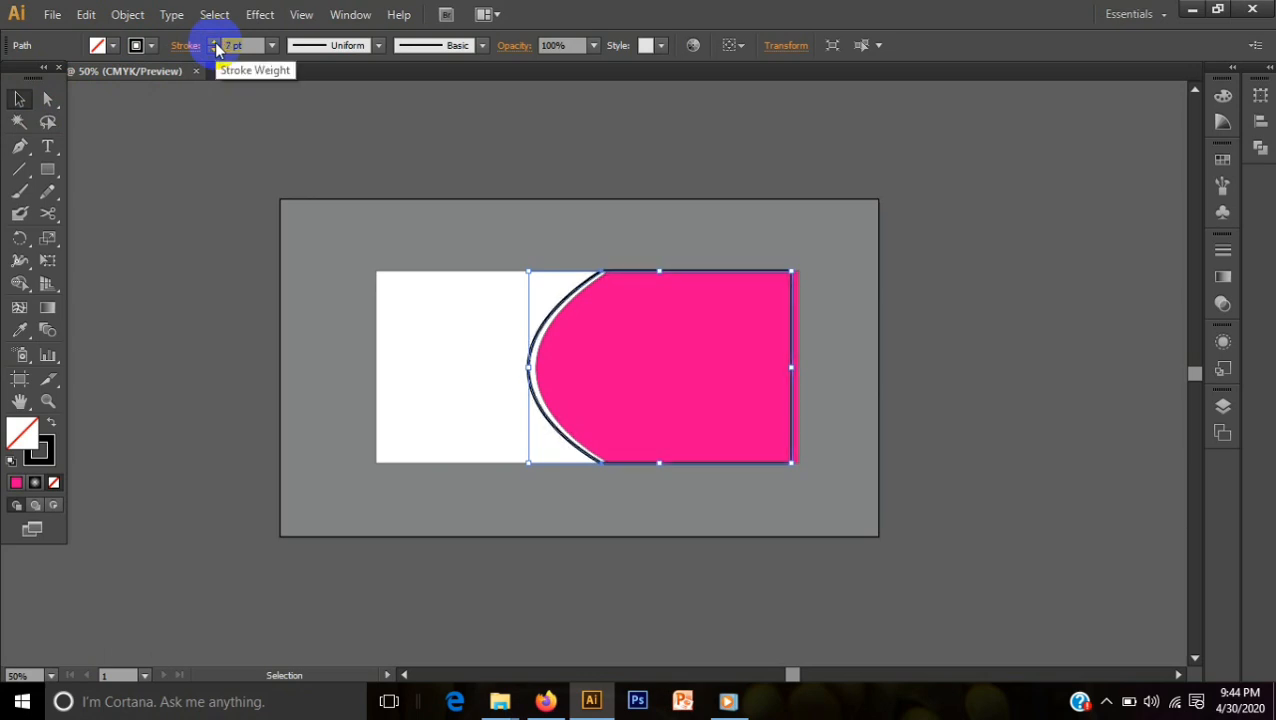
Step: Set the offset copy's stroke color to CMYK Red and deselect it
click(153, 48)
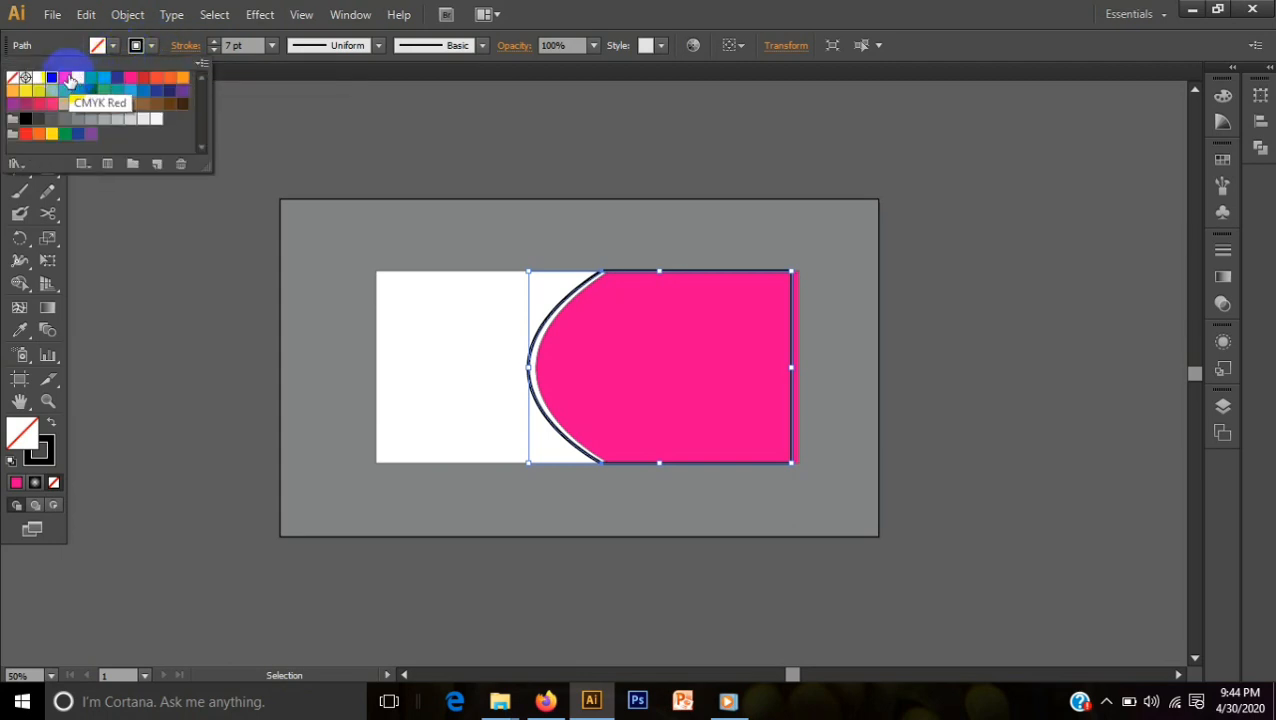
click(66, 79)
click(154, 199)
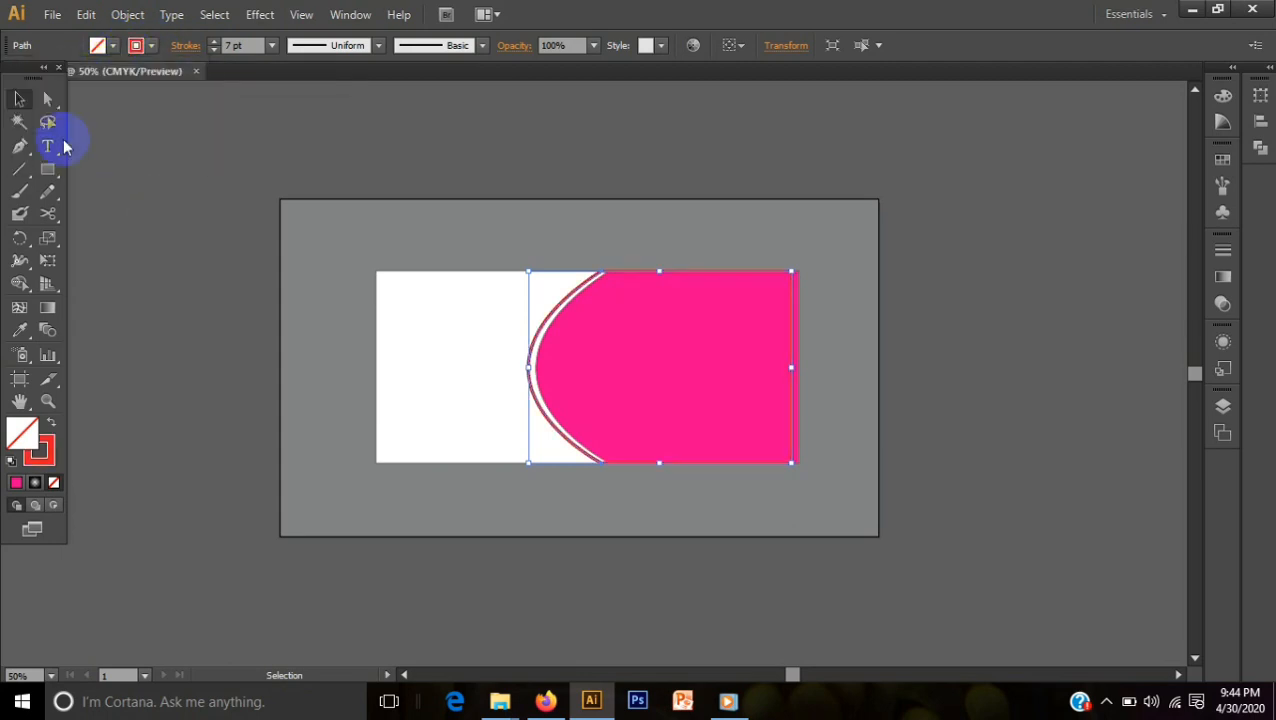
click(18, 103)
click(180, 222)
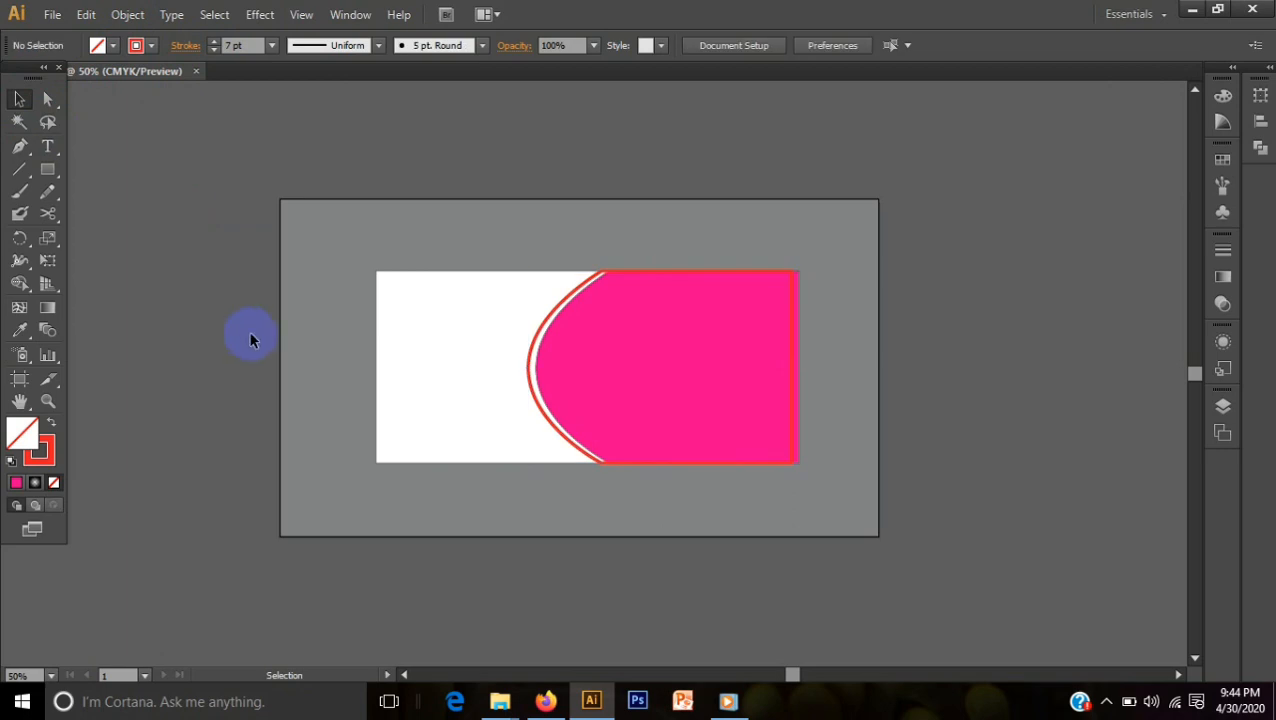
Step: Apply the magenta shape's appearance to the outlined copy with the Eyedropper
click(531, 390)
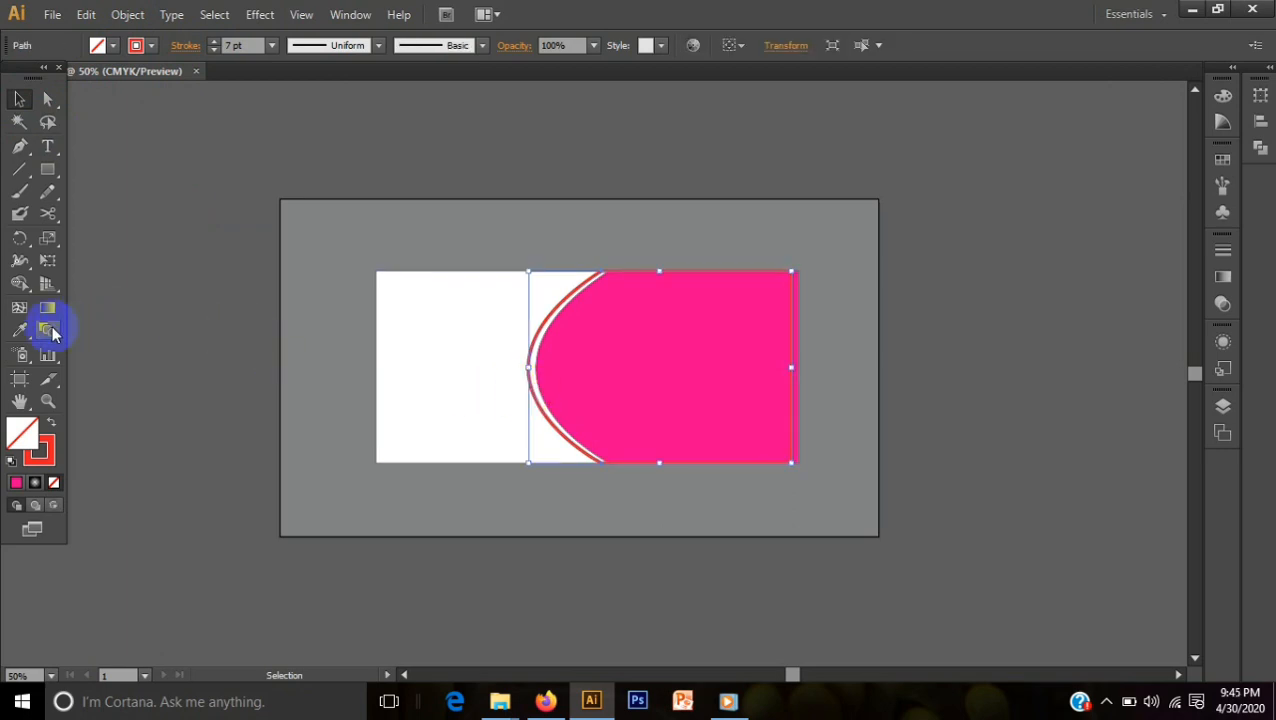
click(20, 331)
click(706, 413)
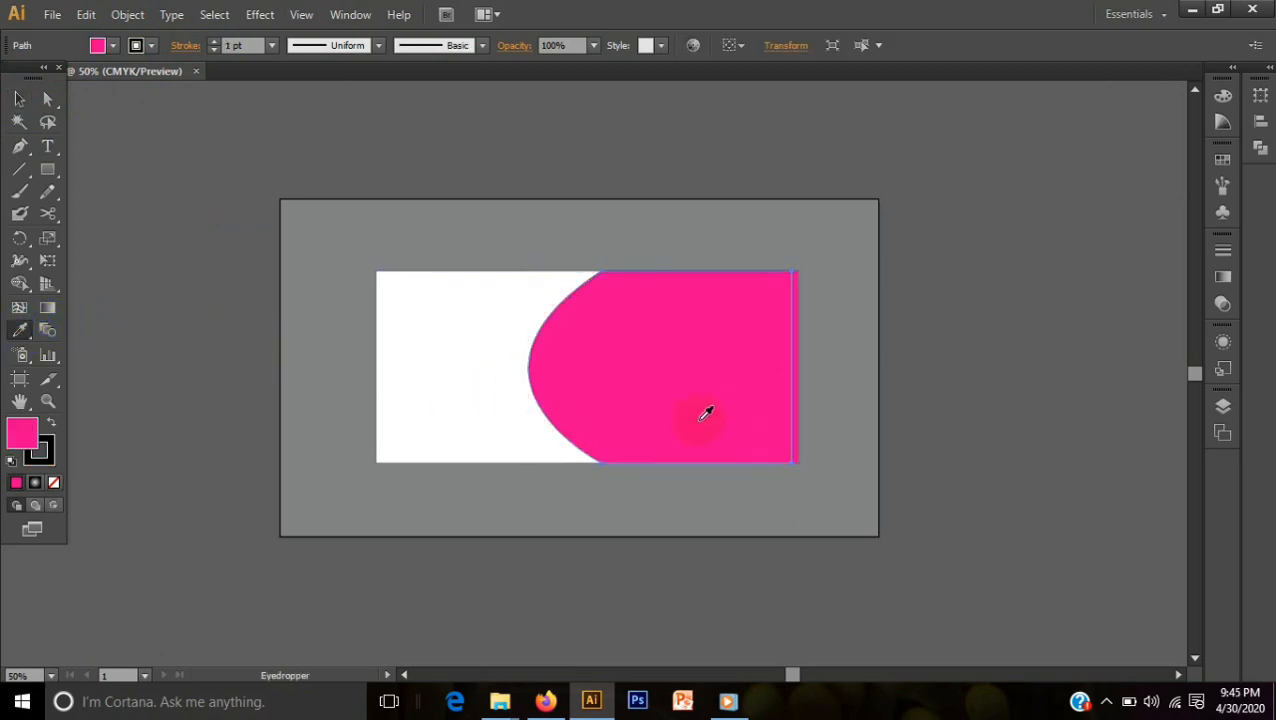
Step: Set the offset copy's fill to None and its stroke color to CMYK Red, and deselect it
click(110, 45)
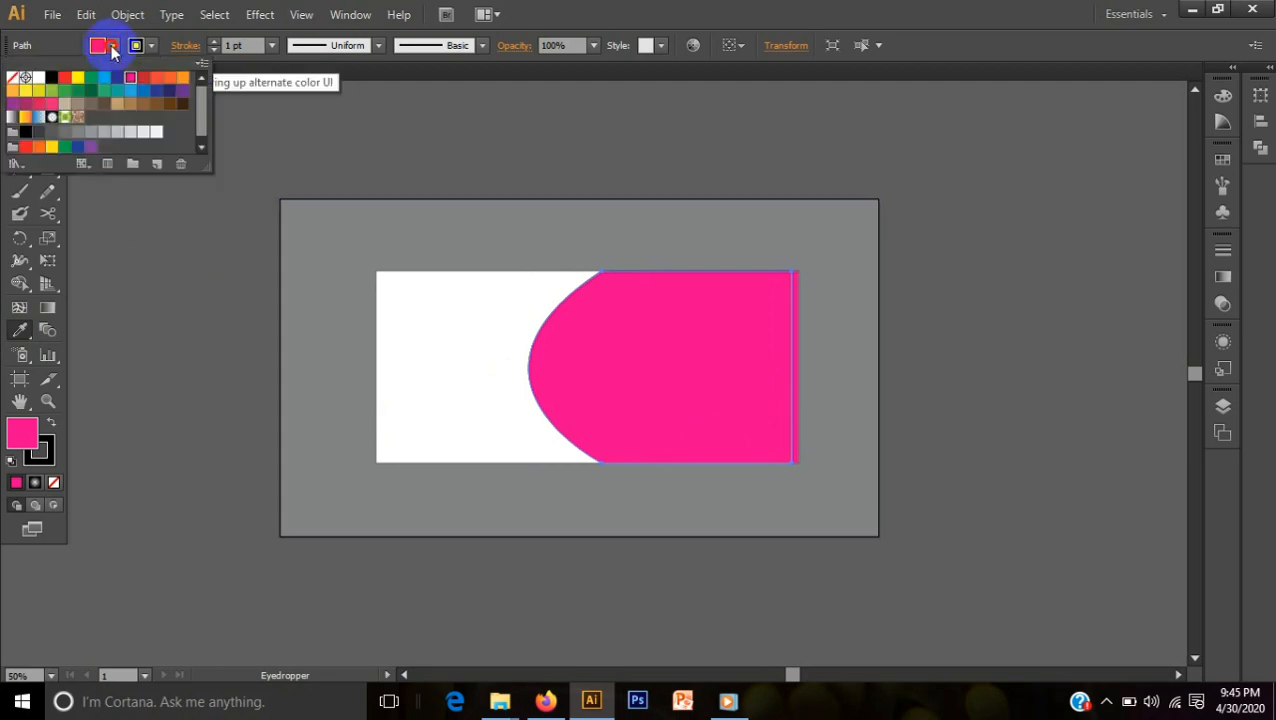
click(12, 77)
click(141, 47)
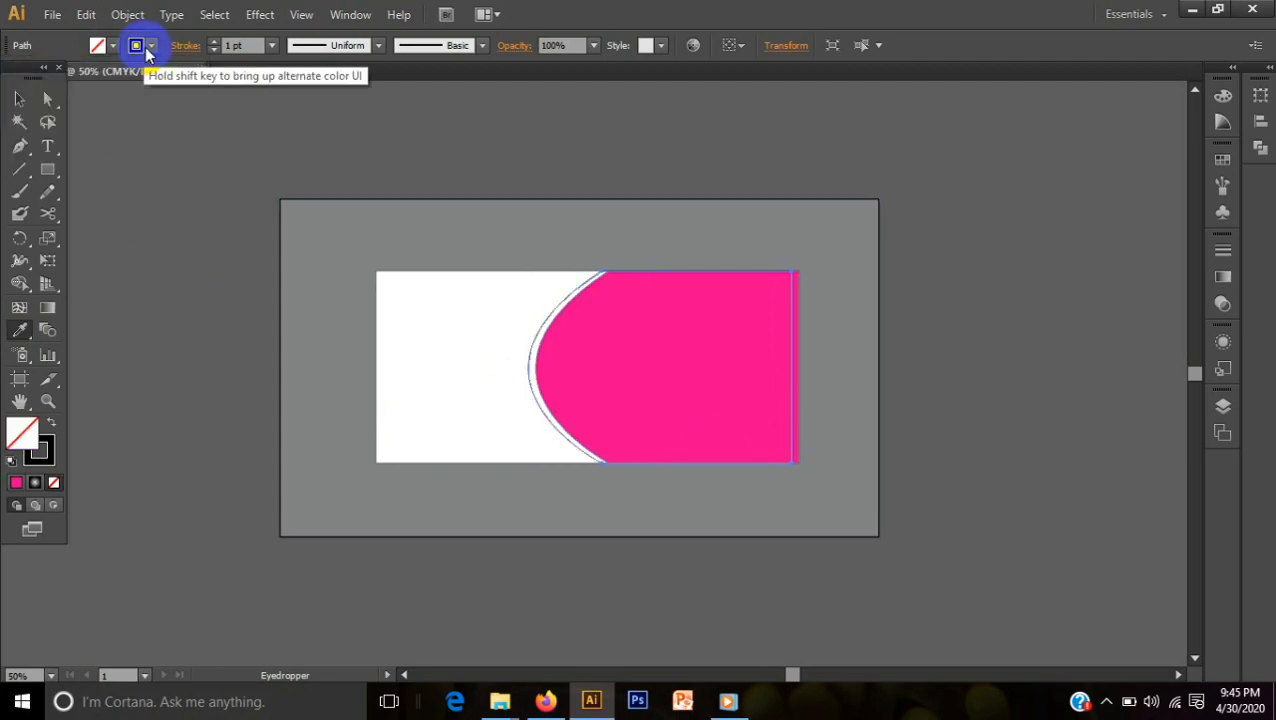
click(149, 46)
click(65, 78)
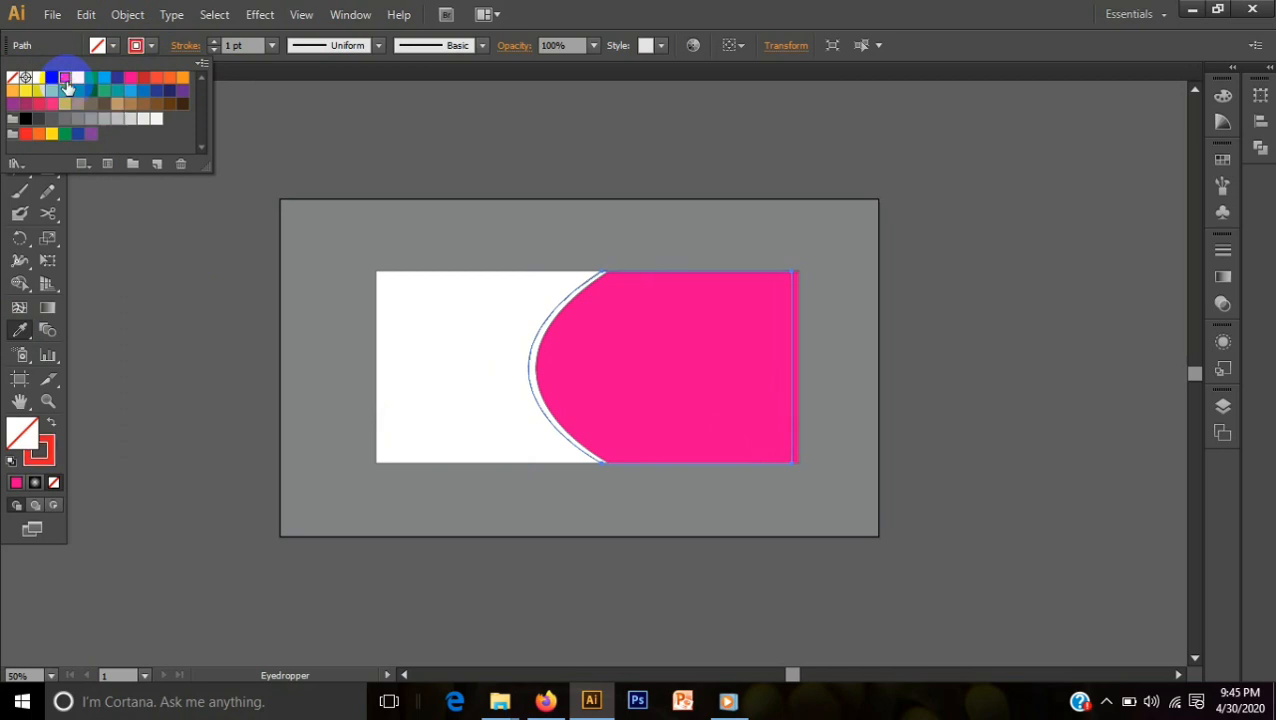
click(692, 22)
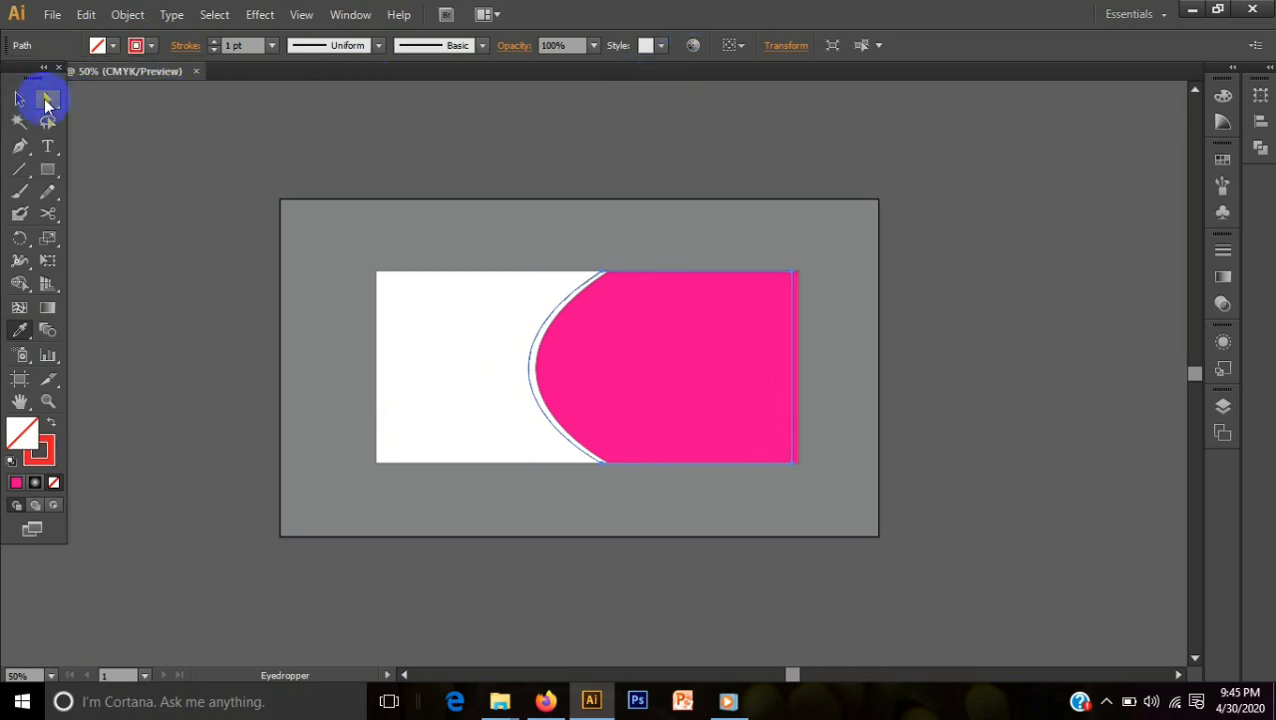
click(27, 101)
click(137, 216)
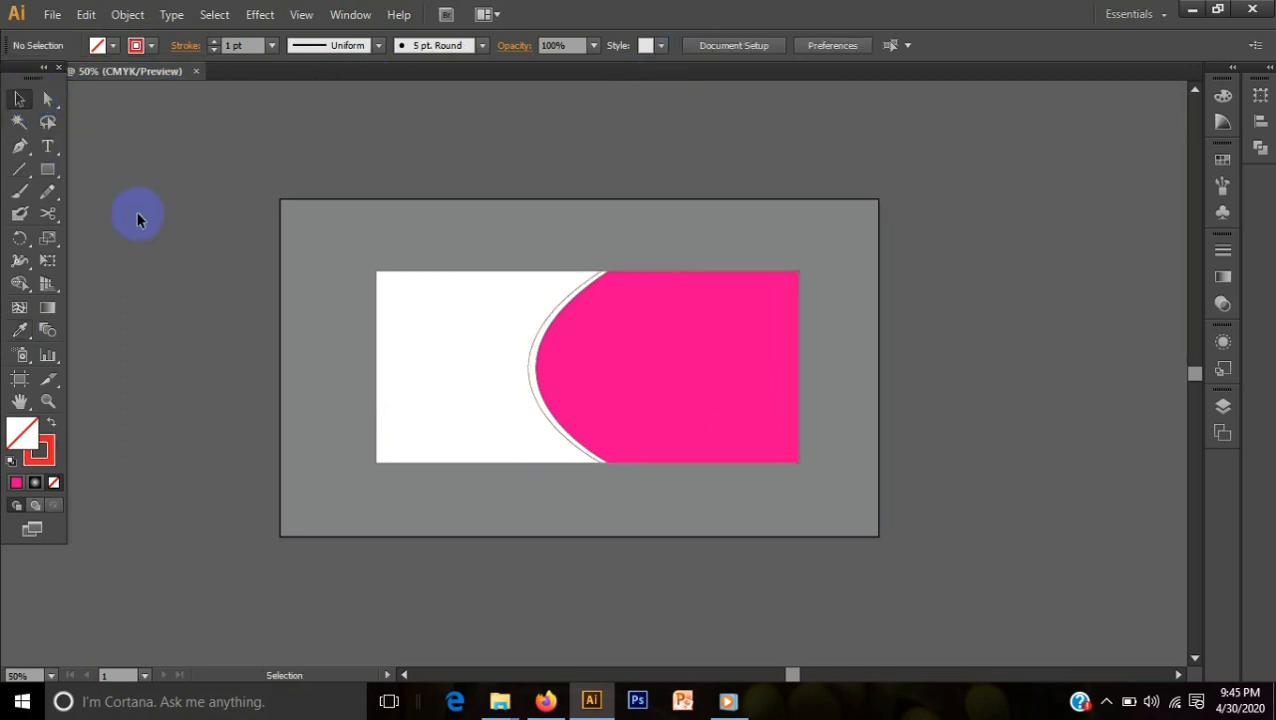
Step: Increase the red offset outline's stroke weight to 5 pt and deselect it
click(535, 340)
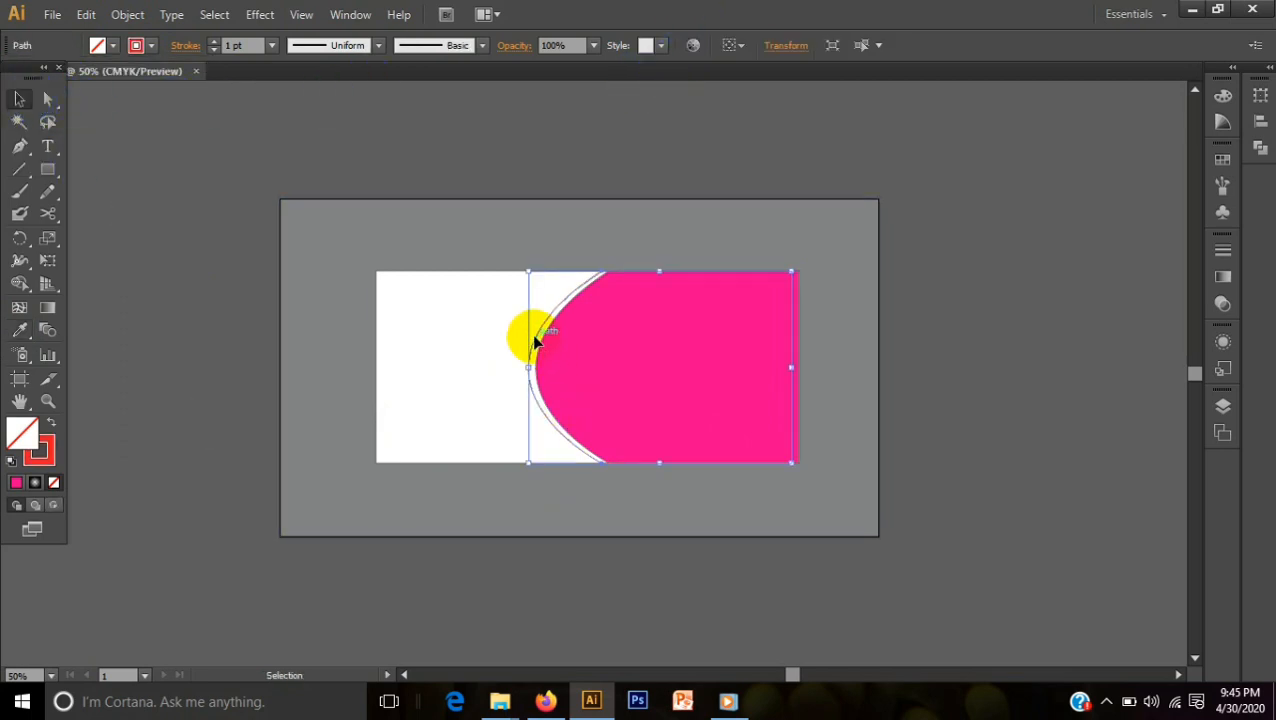
click(213, 41)
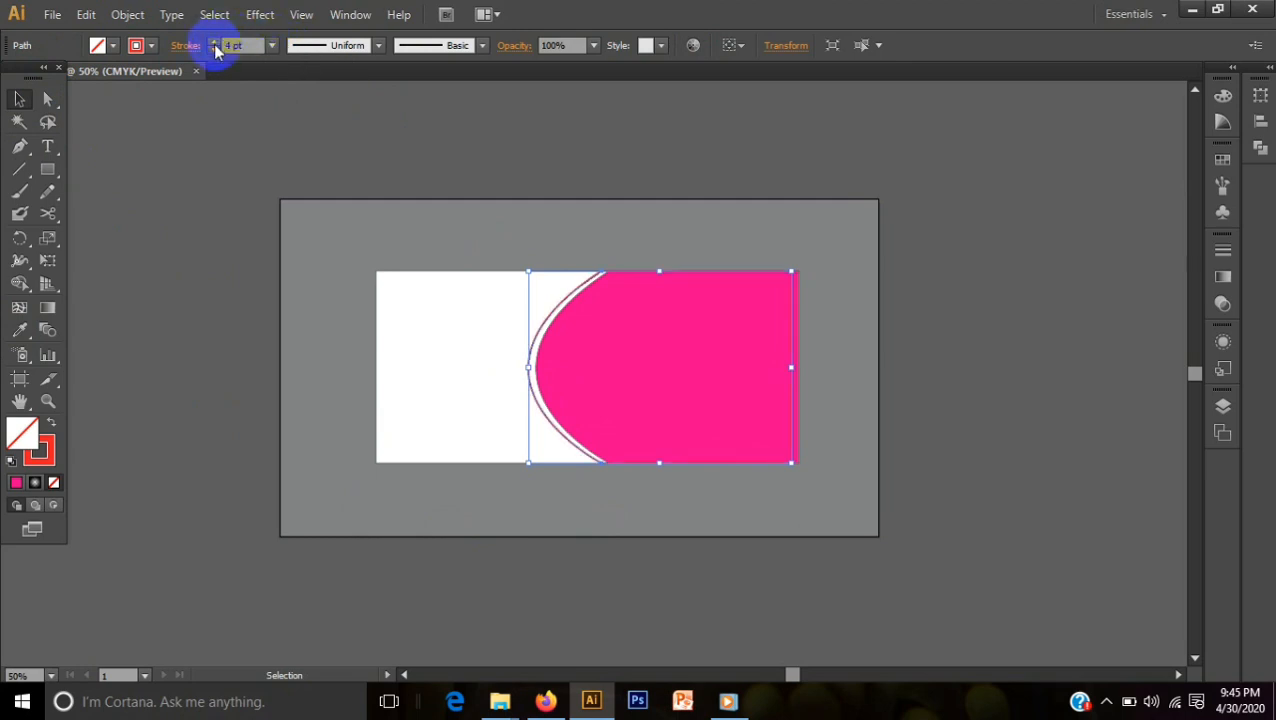
click(213, 41)
click(236, 179)
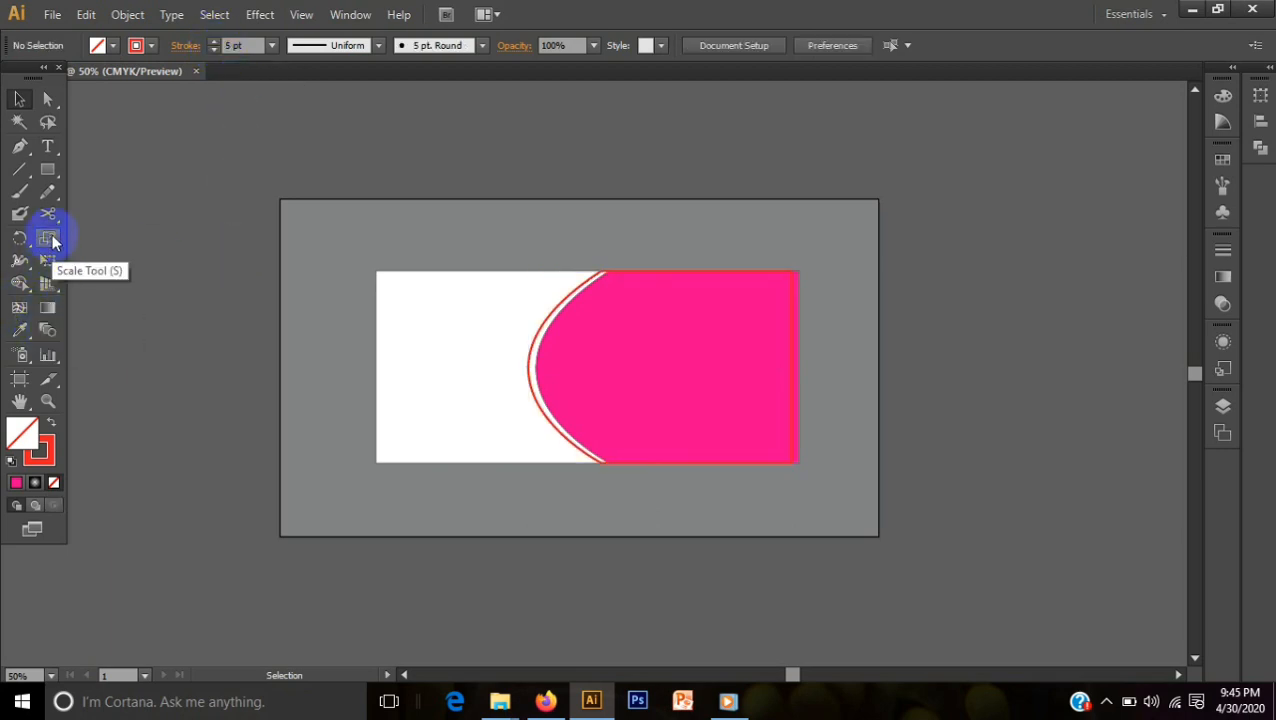
Step: Cut the red outline with the Scissors tool at the ends of its curve and delete the part running around the magenta panel
mouse_move(51, 214)
mouse_down()
mouse_move(80, 242)
mouse_move(94, 234)
mouse_up()
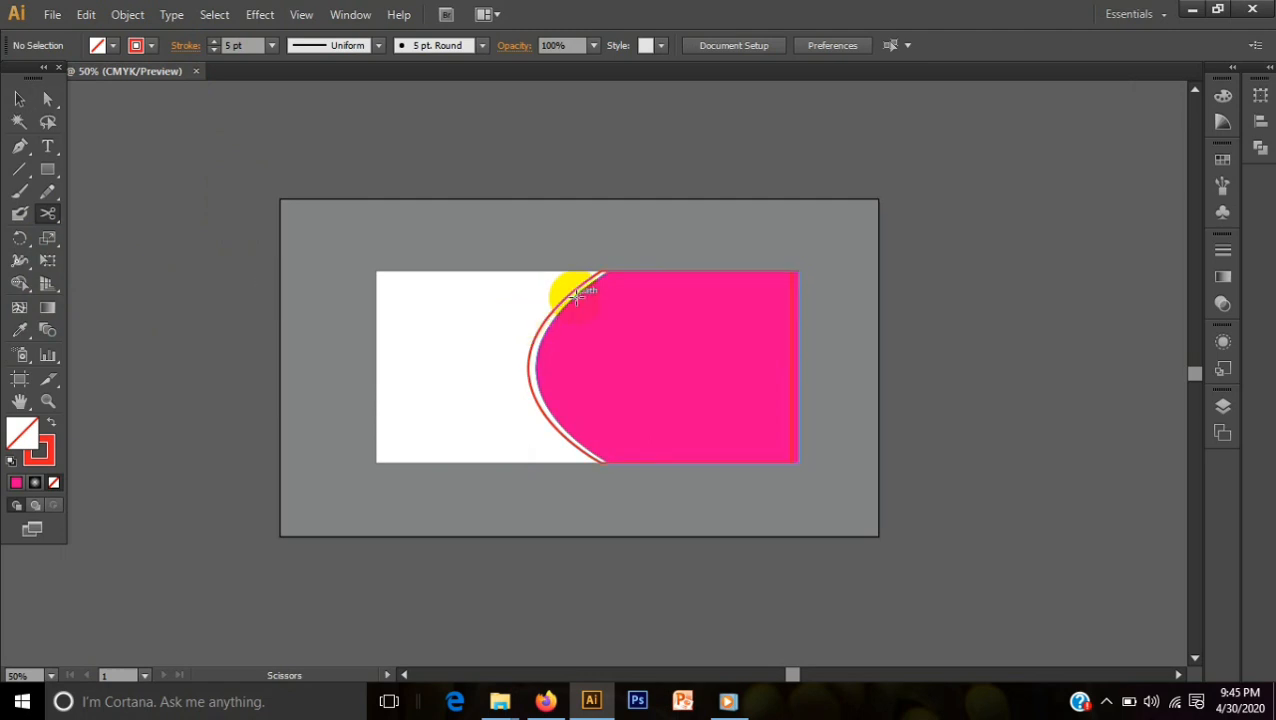
click(601, 270)
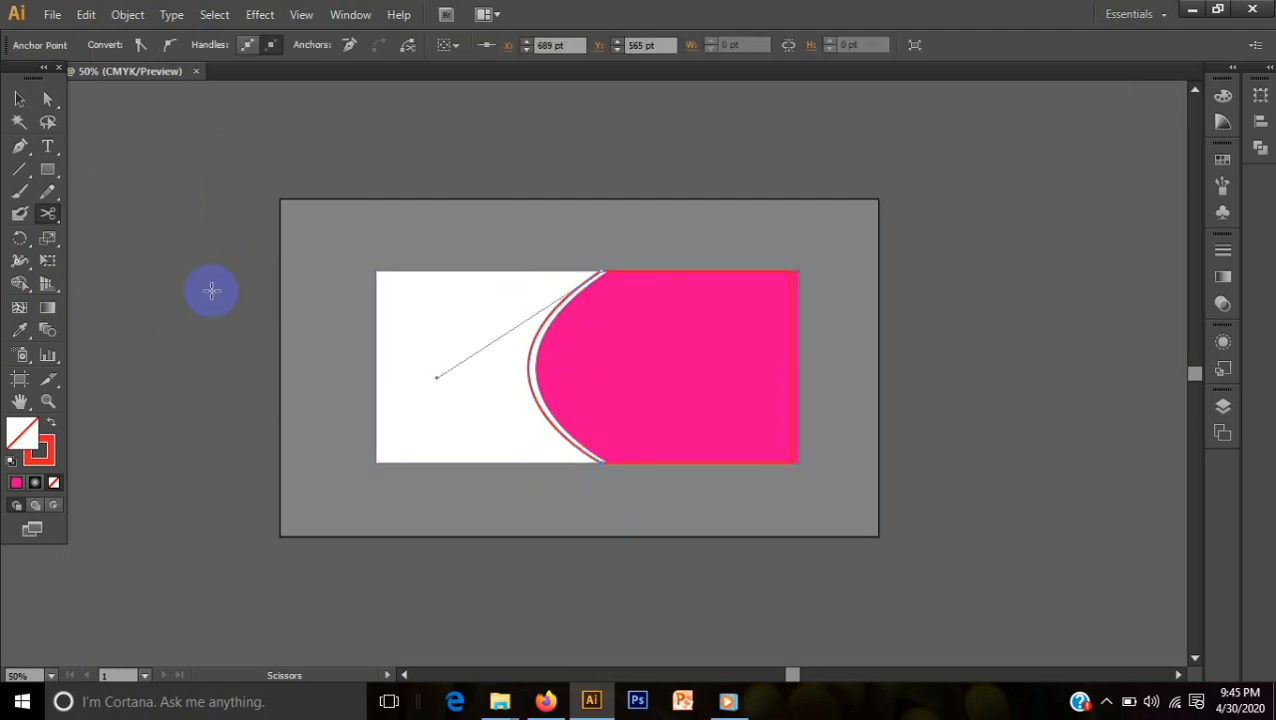
click(19, 98)
click(880, 512)
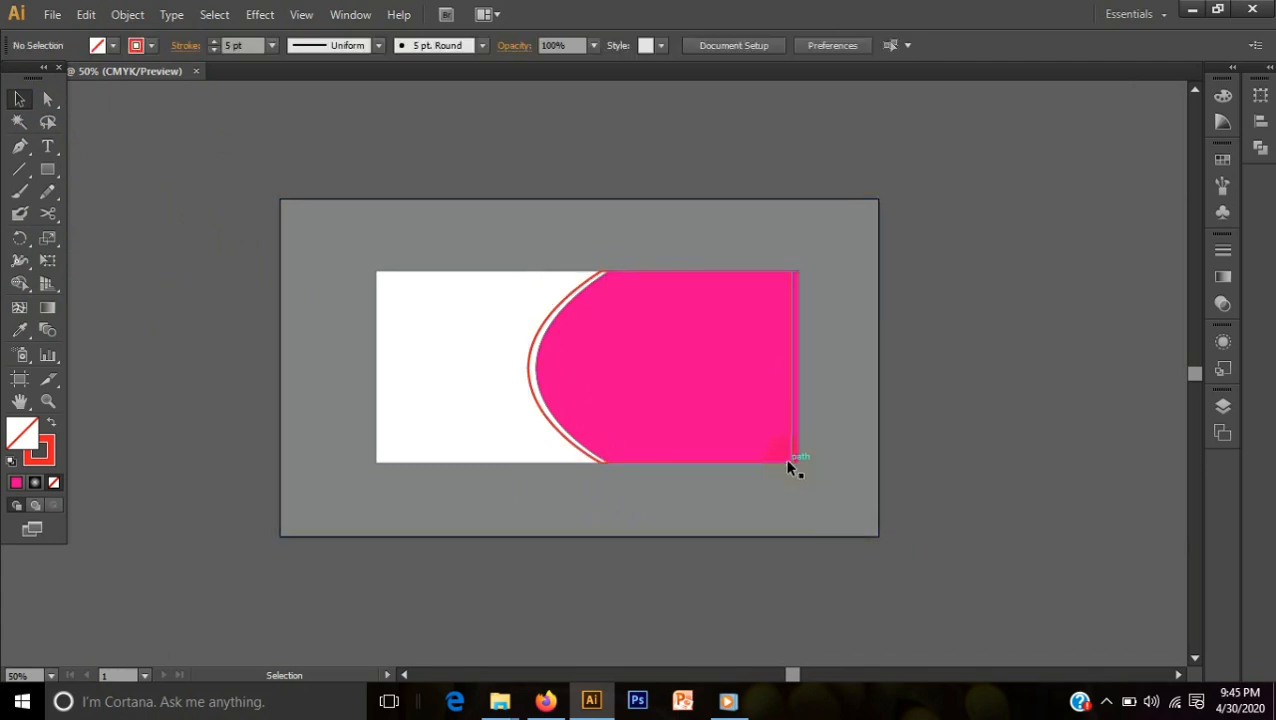
drag(790, 467, 880, 467)
key(Delete)
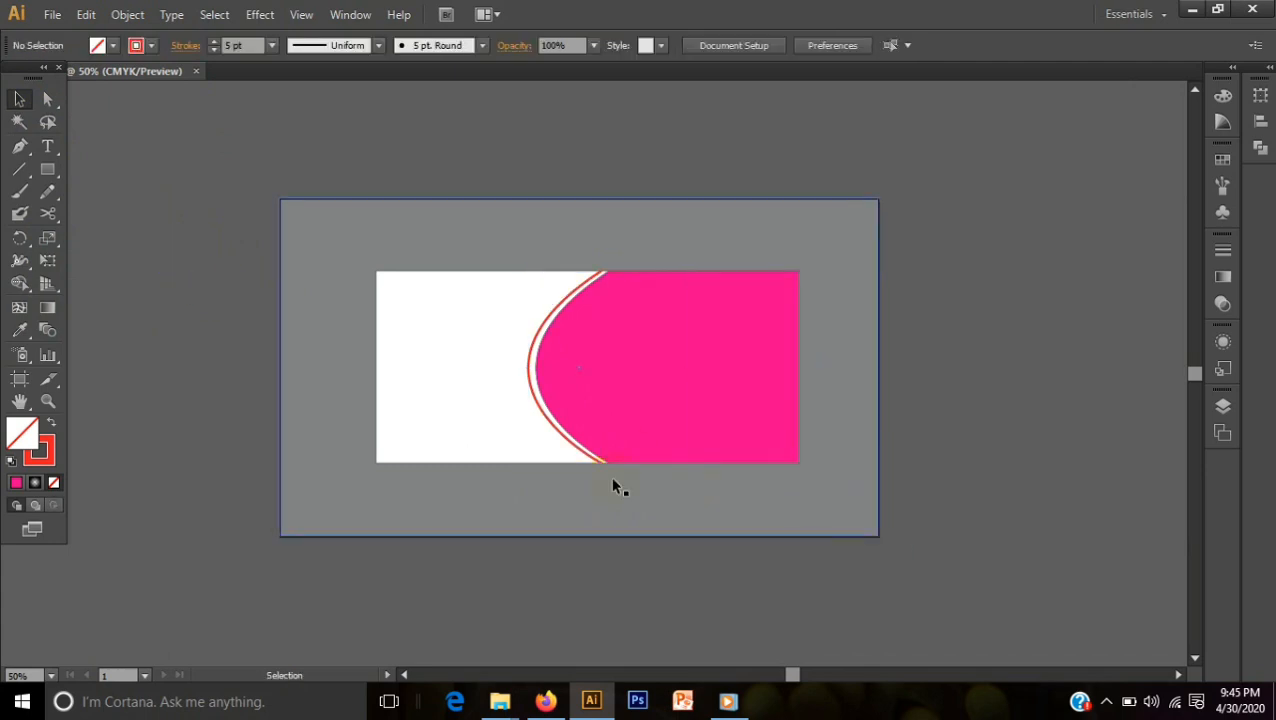
Step: Apply the magenta panel's appearance to the remaining curve with the Eyedropper, and set its fill to None and its stroke to magenta
click(565, 440)
click(19, 330)
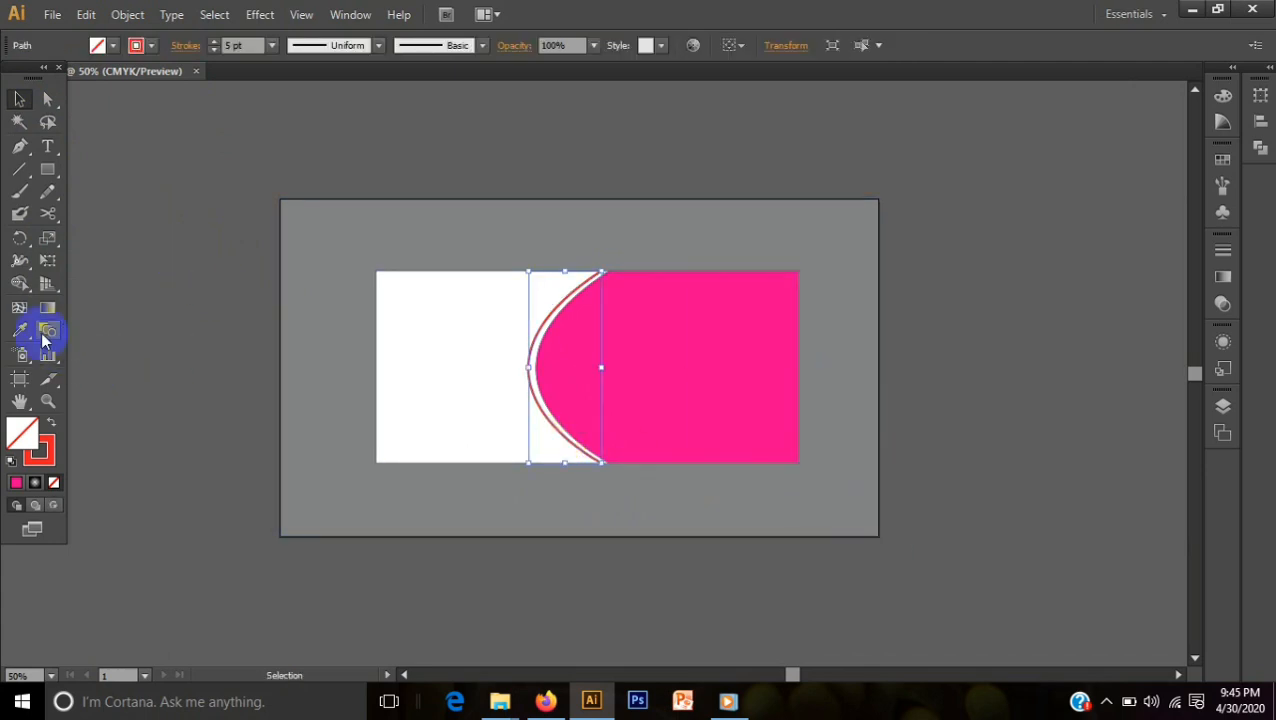
click(672, 388)
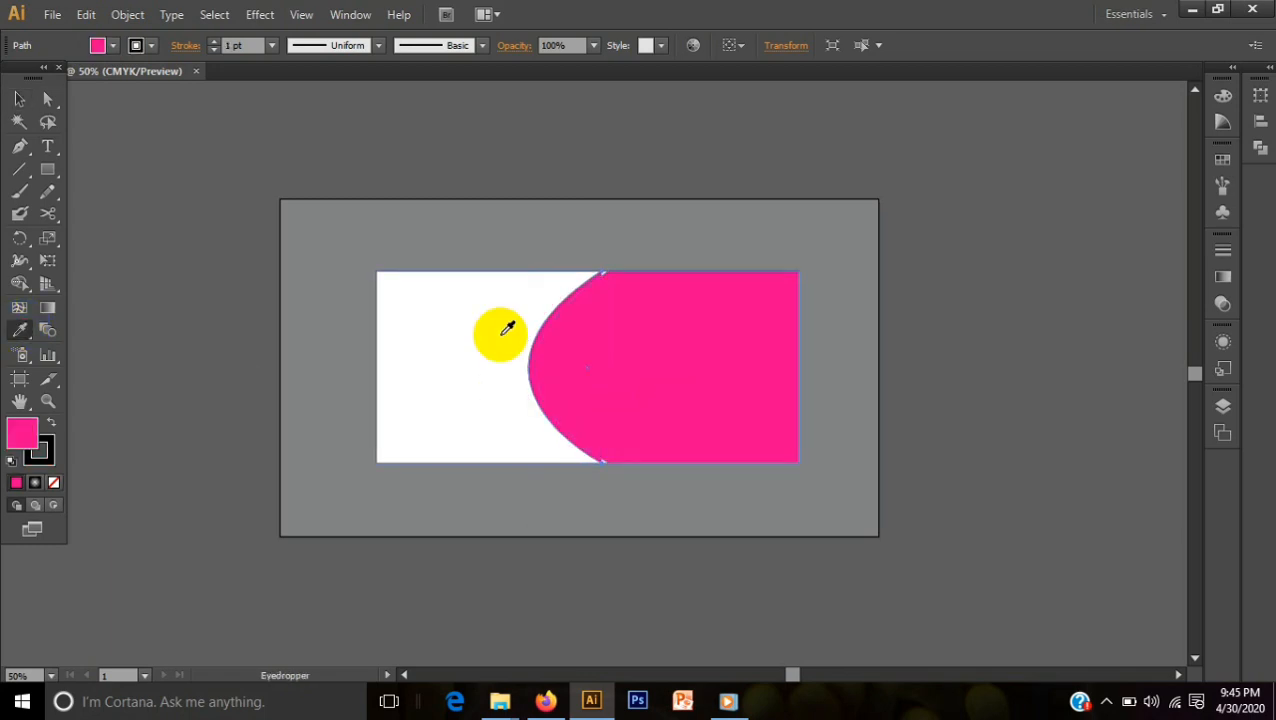
click(112, 46)
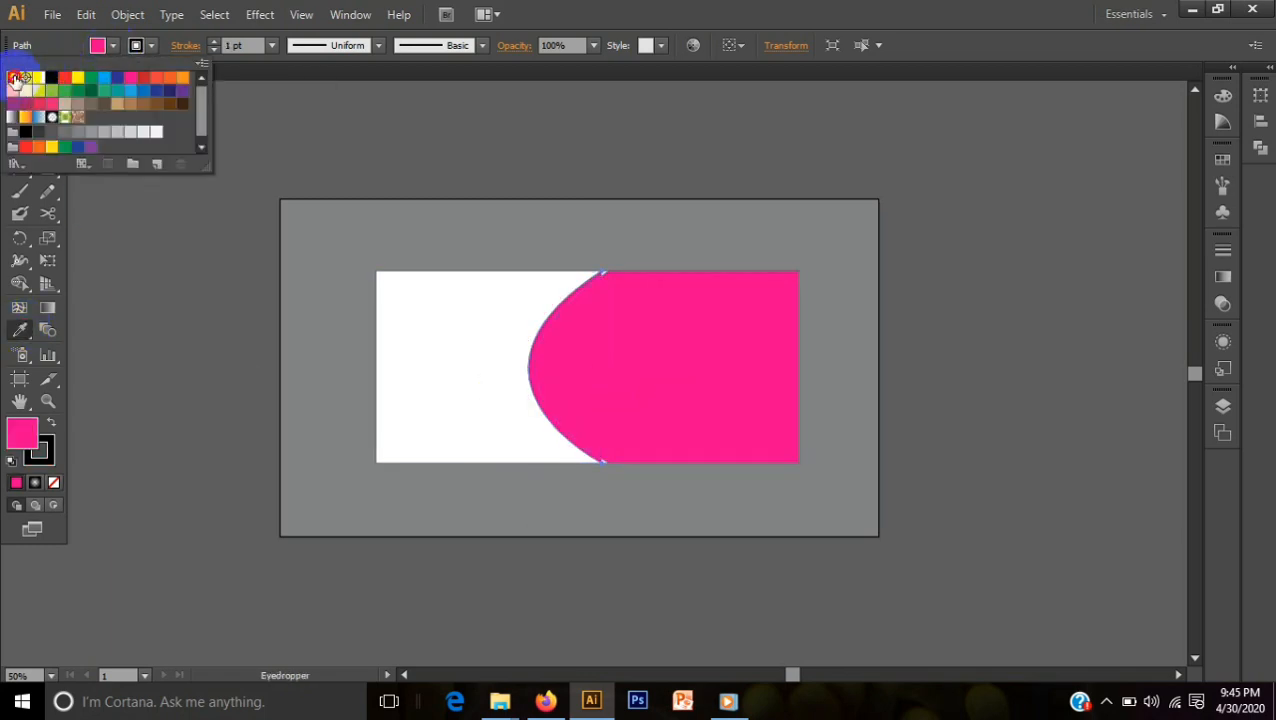
click(12, 77)
click(154, 46)
click(156, 47)
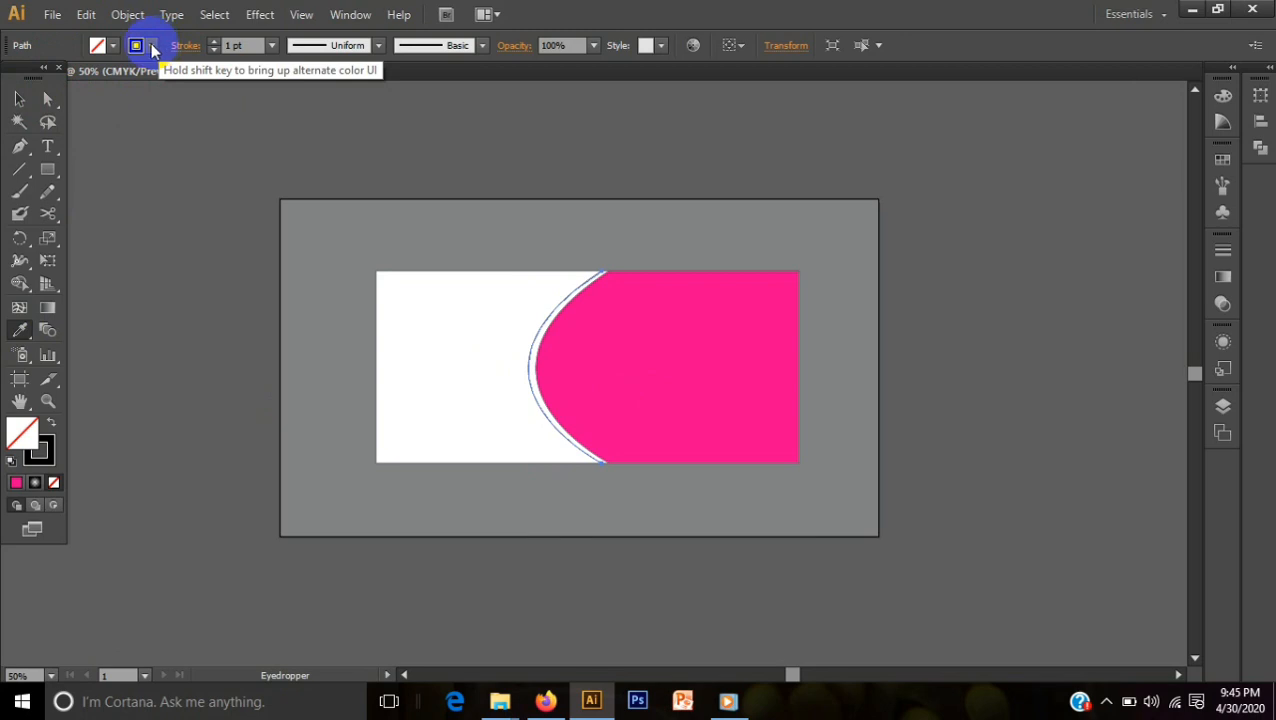
click(153, 47)
click(131, 79)
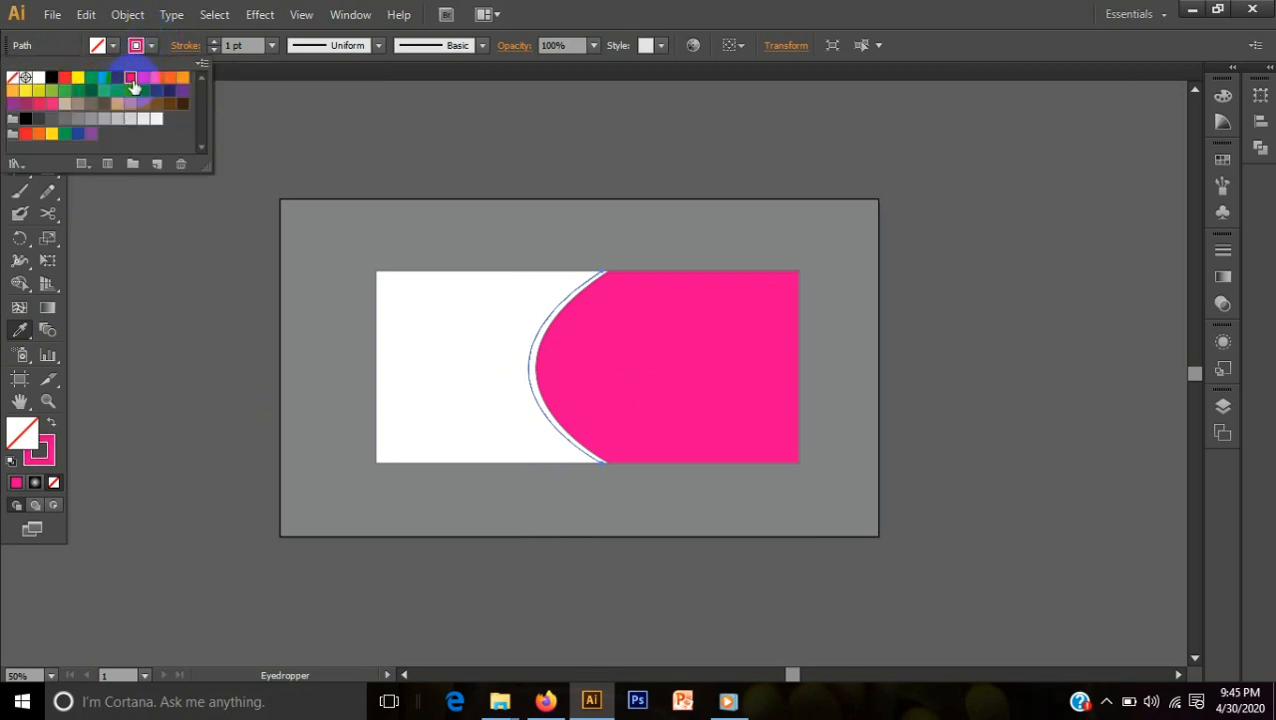
Step: Increase the magenta curve's stroke weight to 9 pt and deselect it
click(213, 43)
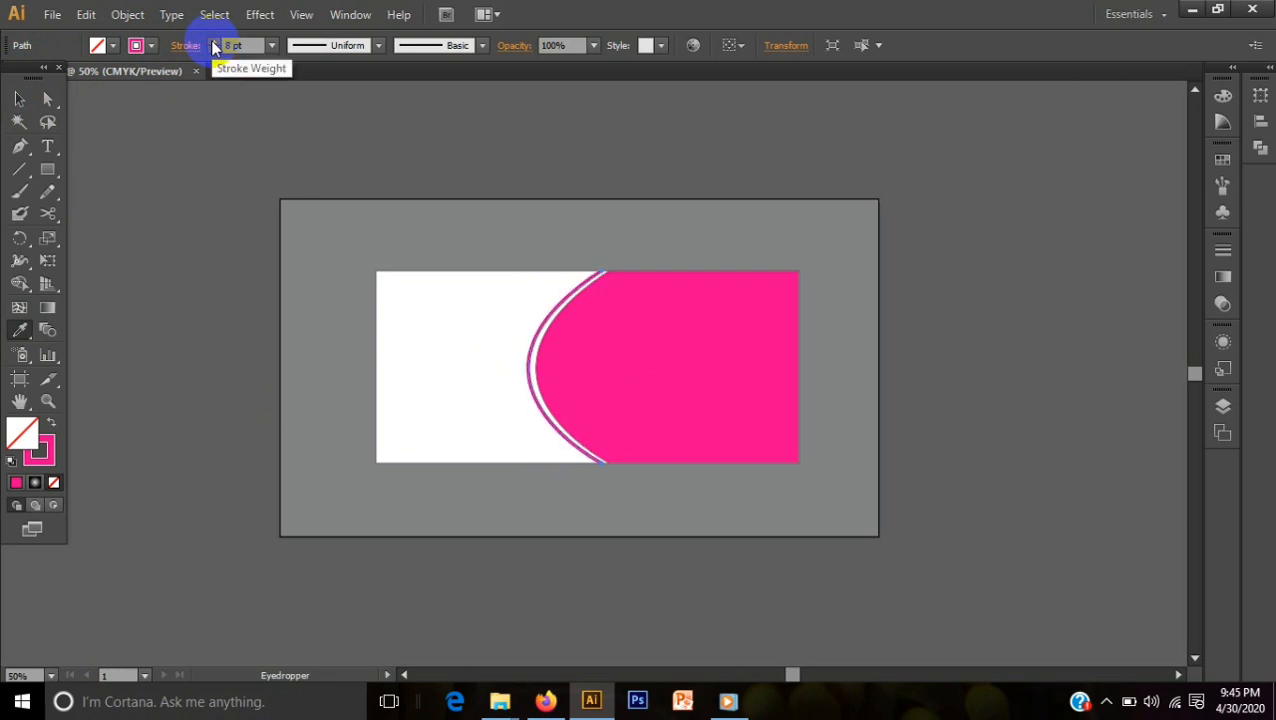
click(213, 43)
click(19, 99)
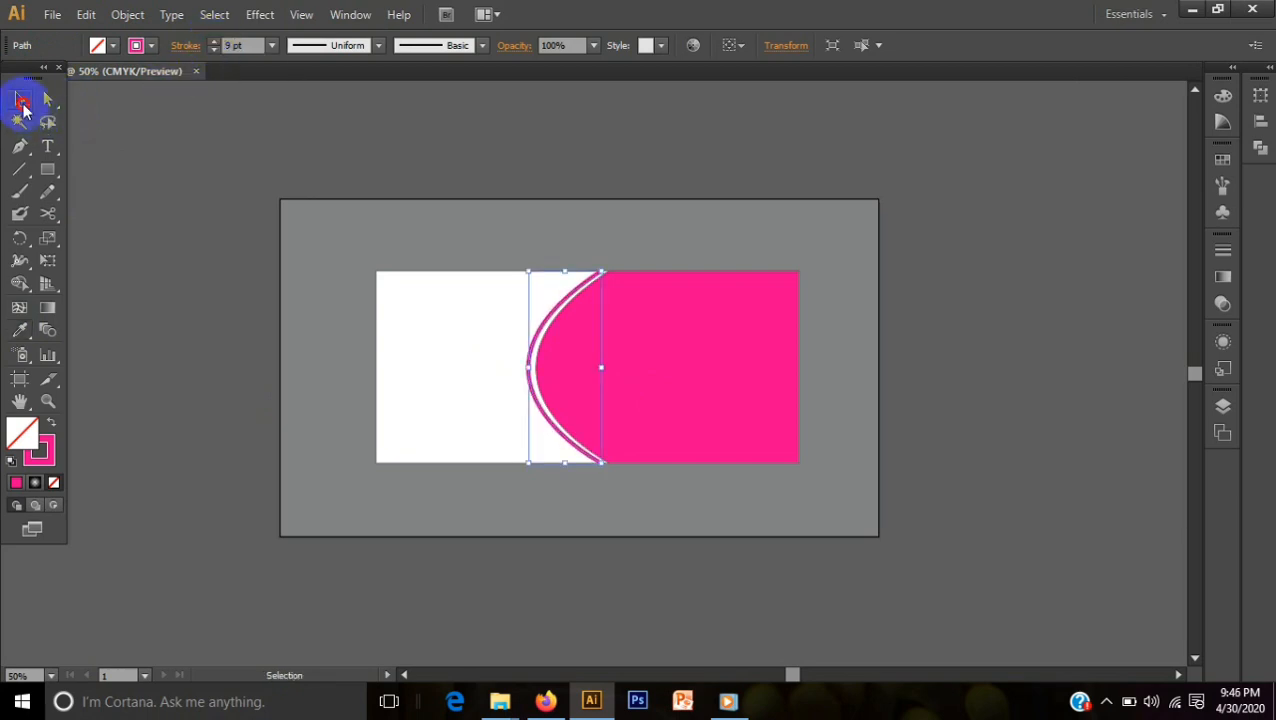
click(129, 199)
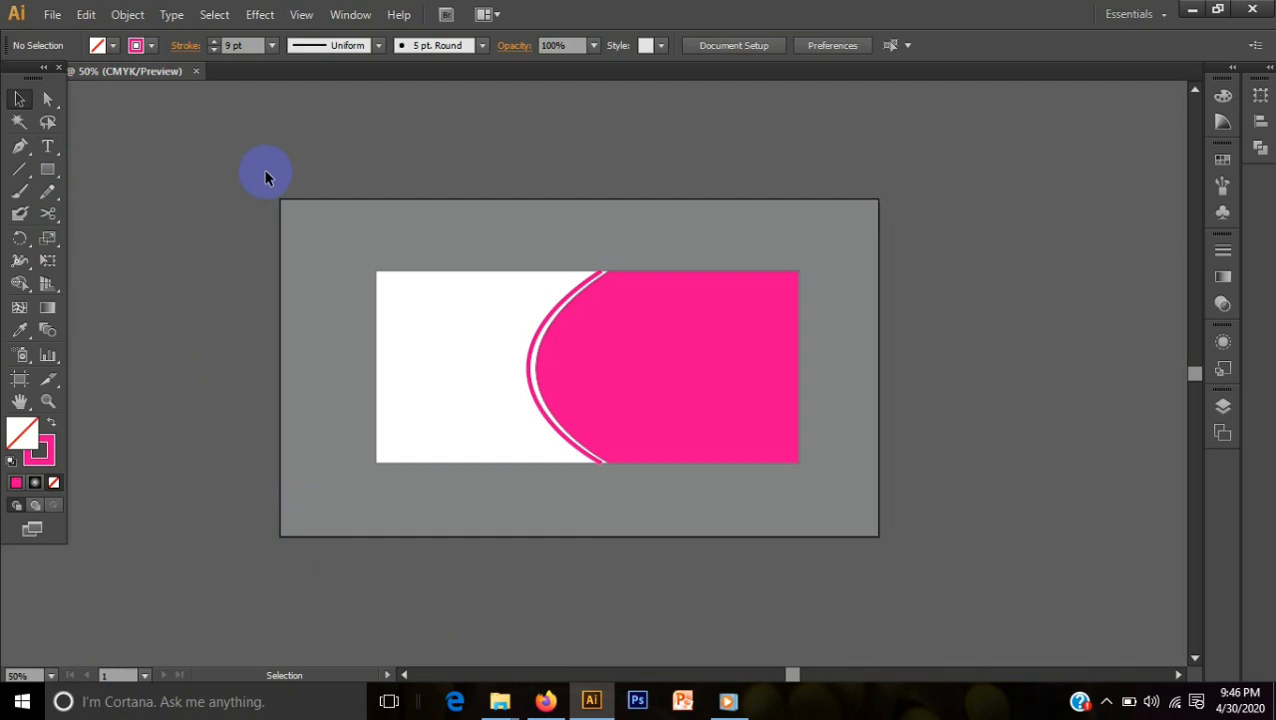
Step: Open the image 28530-3-nike-shoes-transparent.png from Local Disk (E:)
click(51, 13)
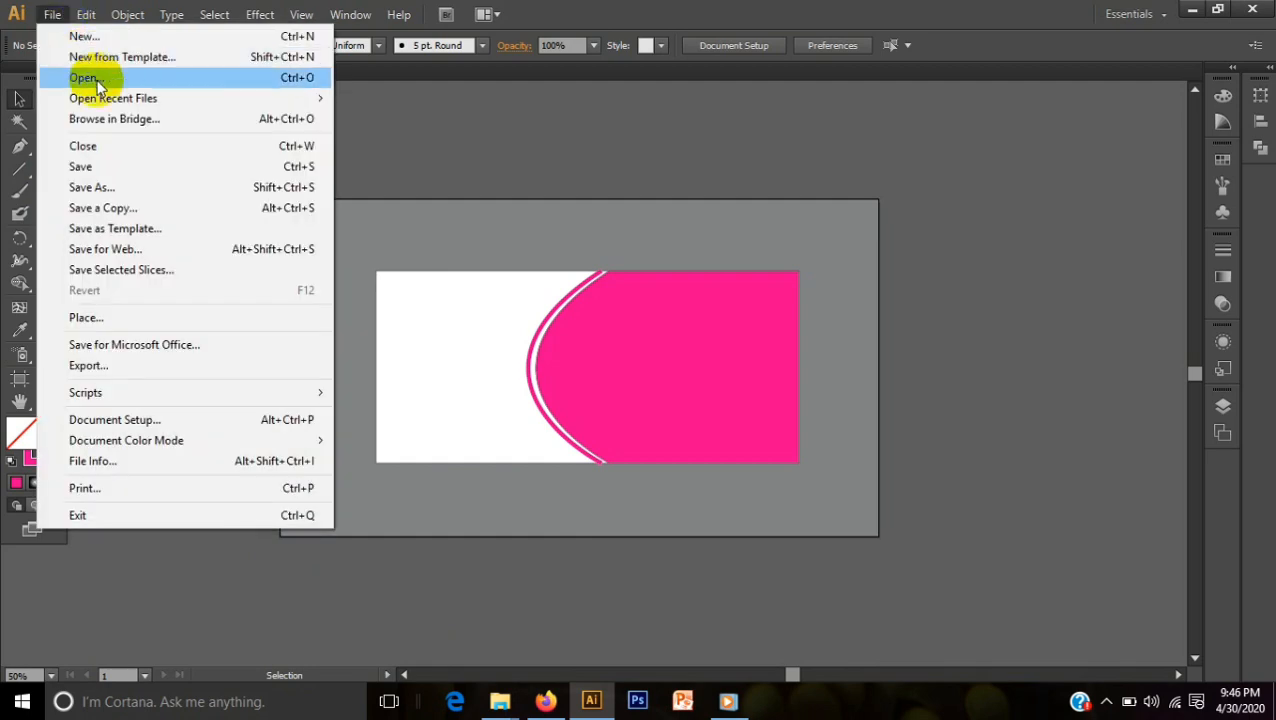
click(97, 80)
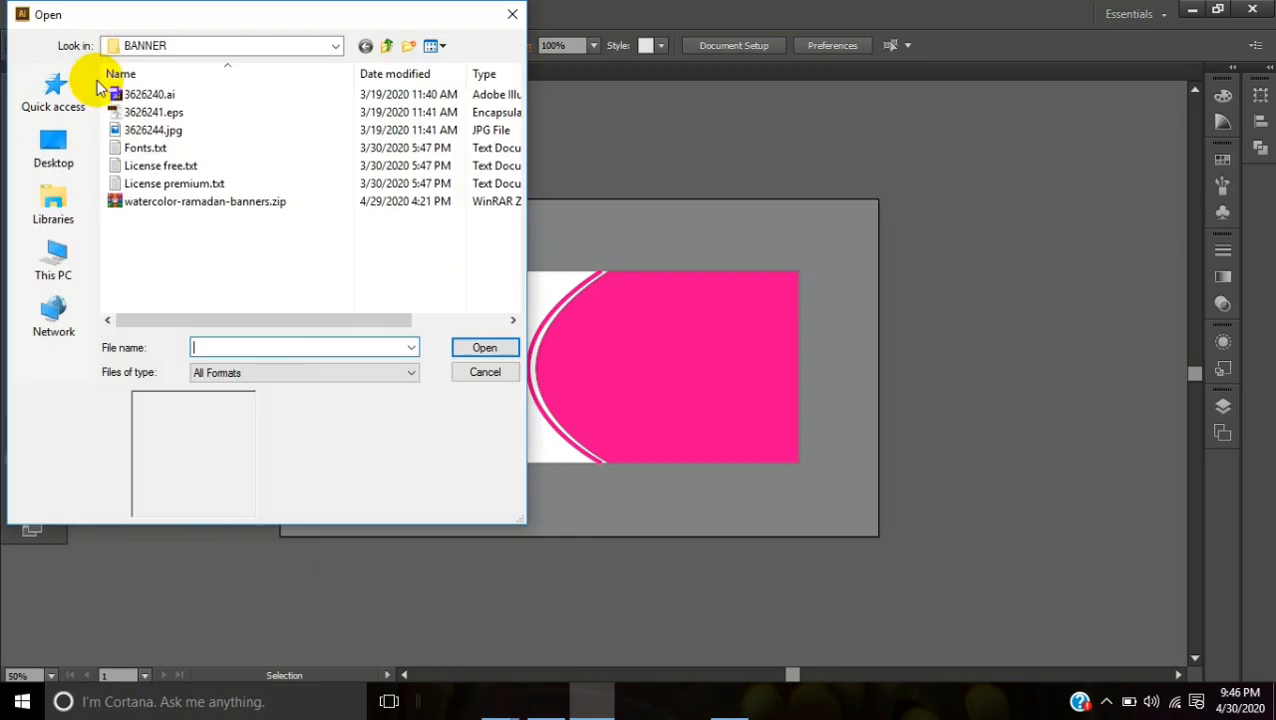
click(70, 266)
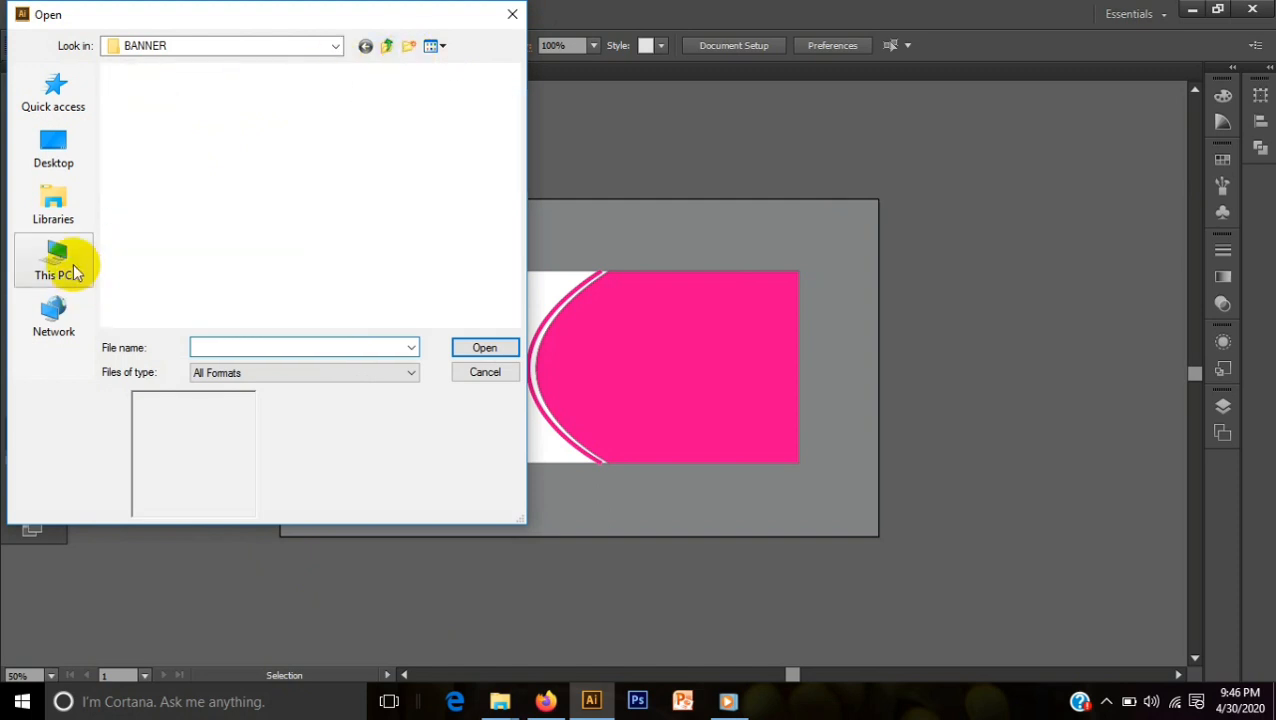
scroll(461, 185, down, 3)
click(297, 305)
double_click(297, 305)
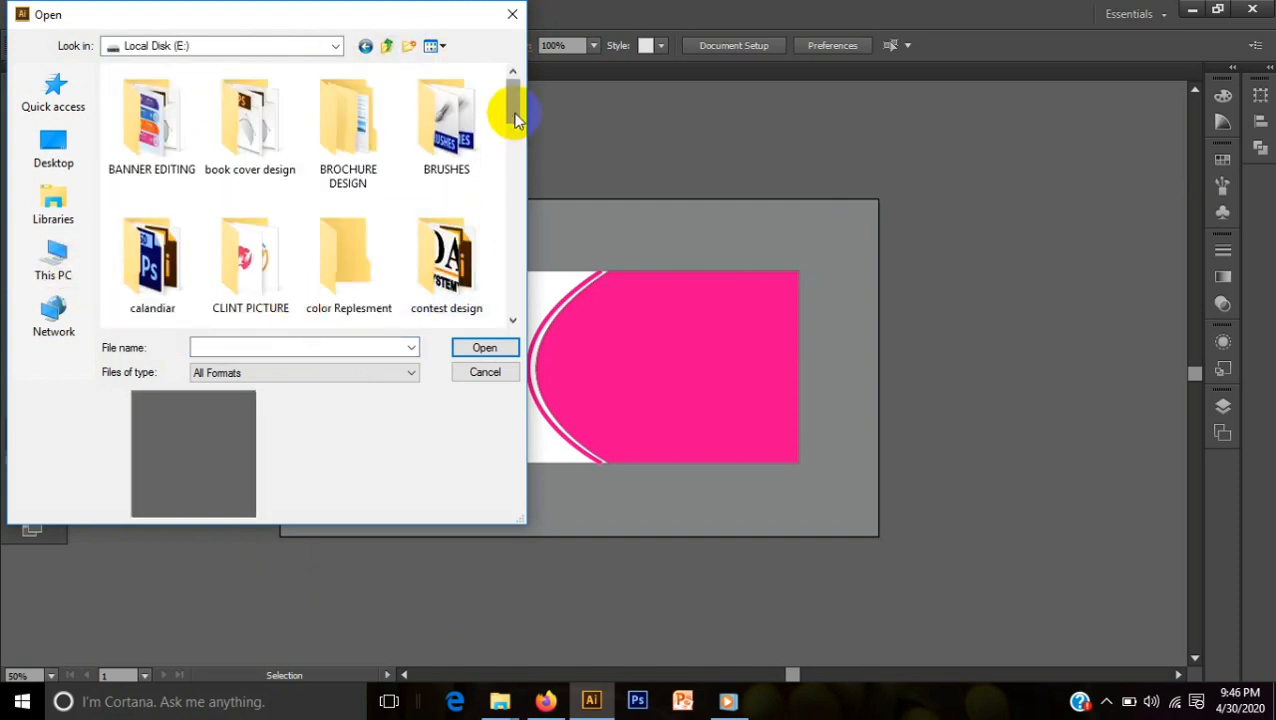
drag(509, 105, 514, 293)
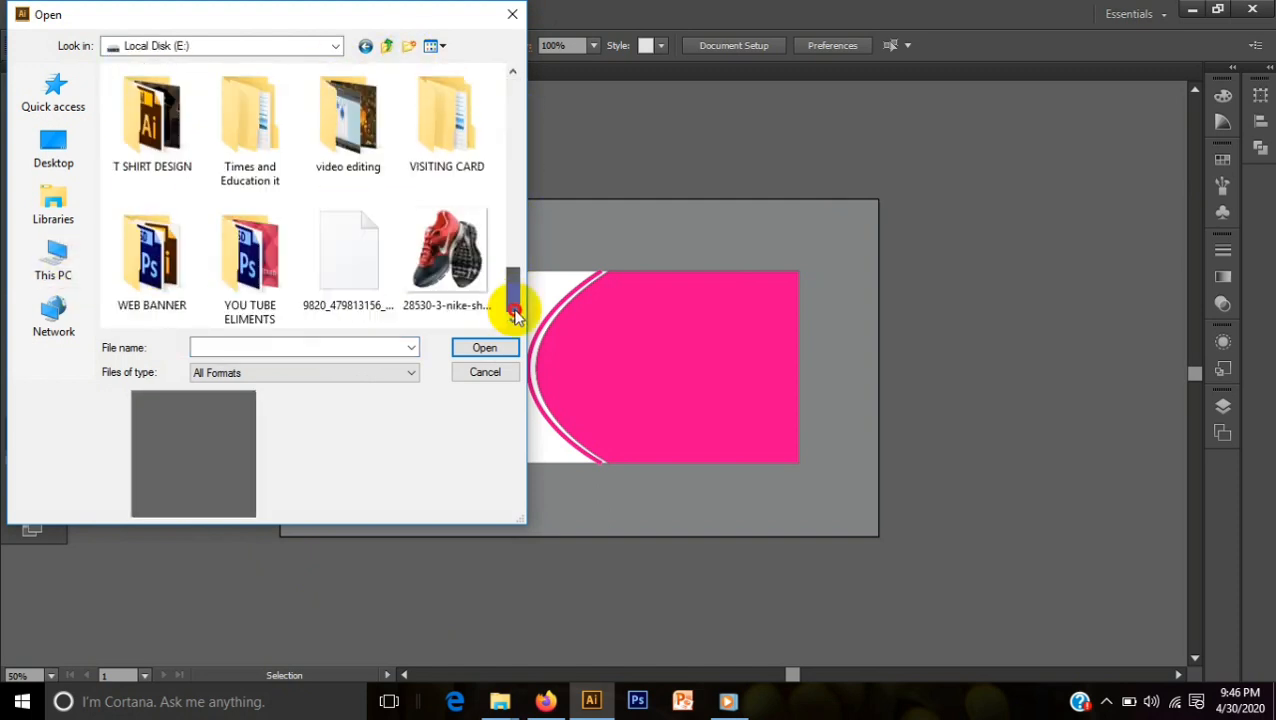
double_click(450, 280)
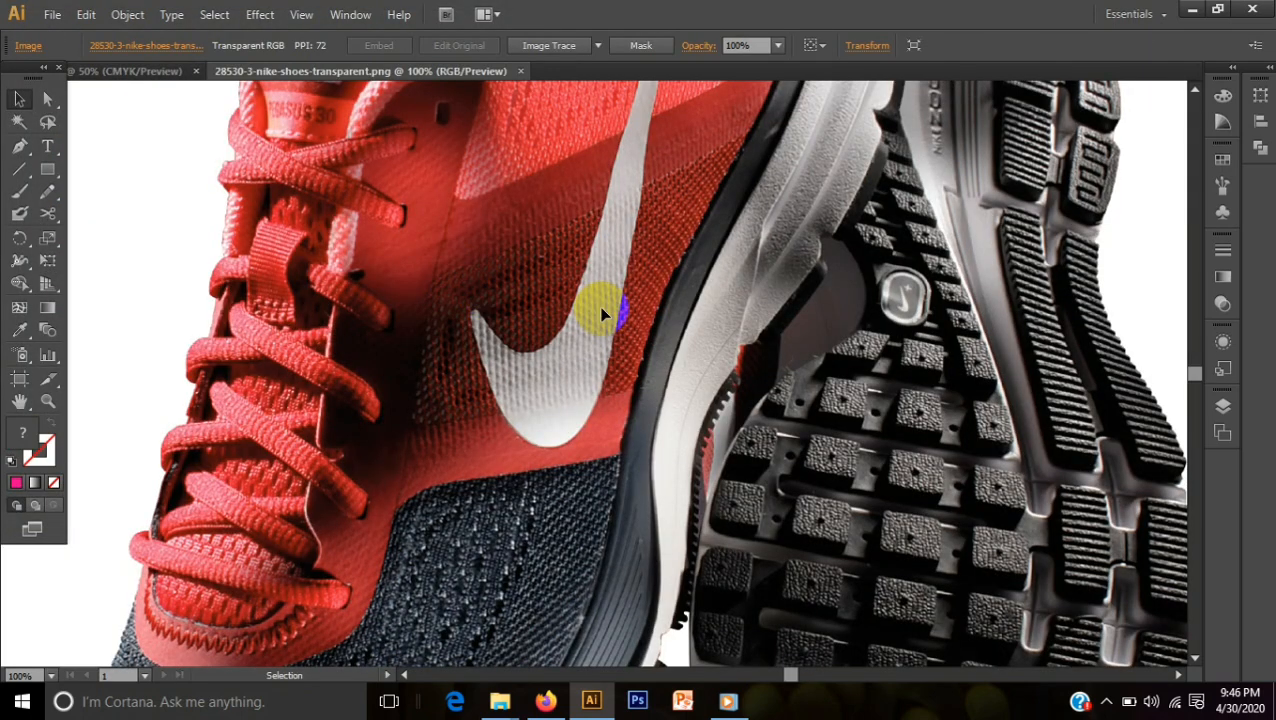
Step: Scale down the shoe image in its own document and bring it into the magenta card document
drag(603, 315, 558, 620)
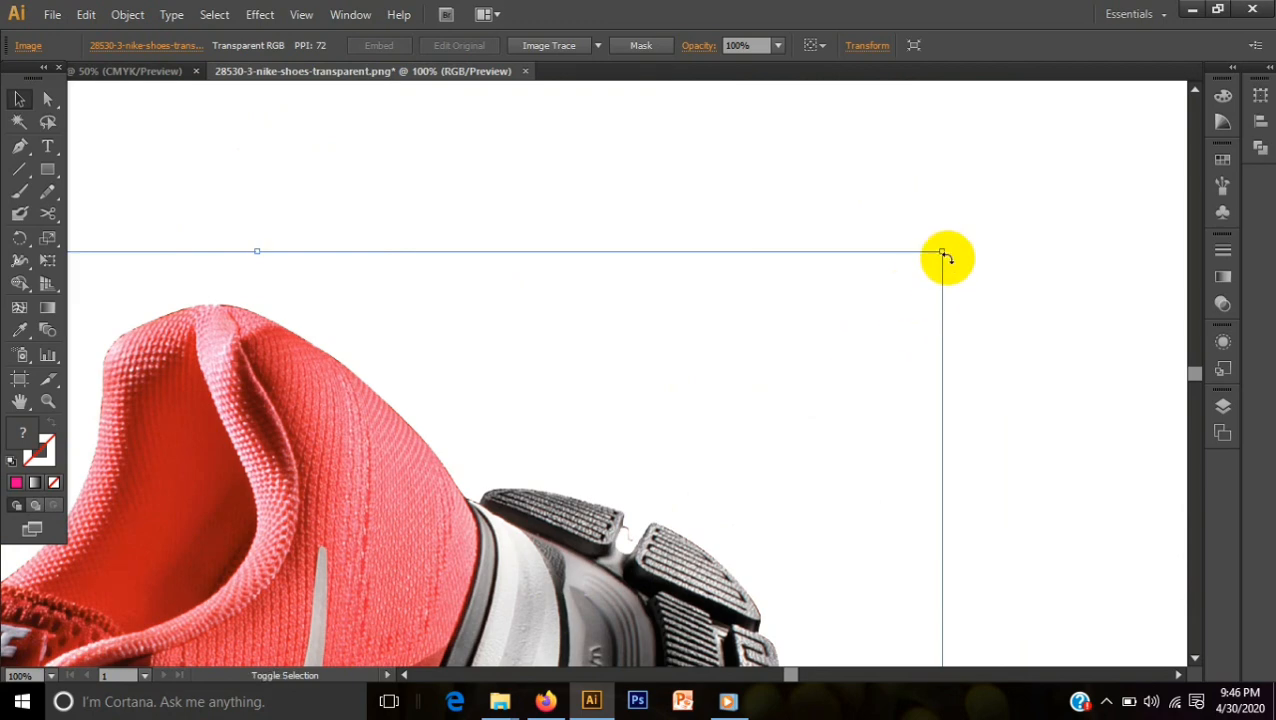
drag(944, 254, 575, 635)
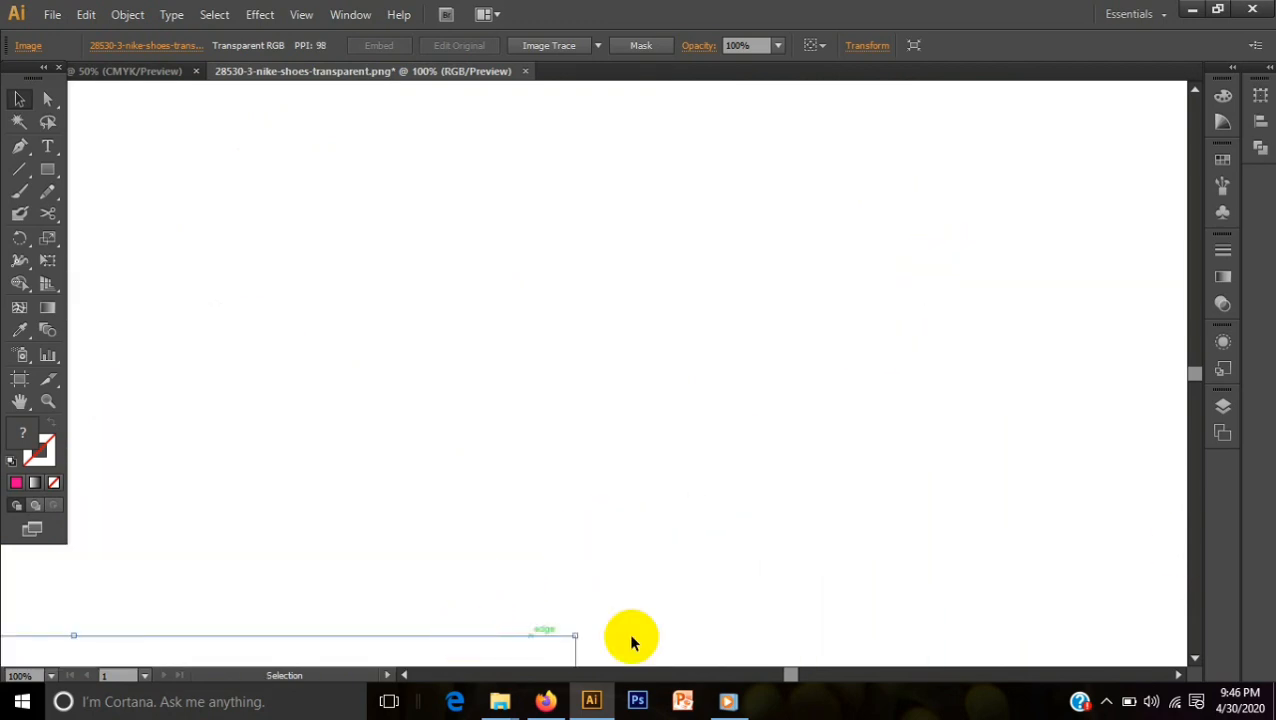
key(ctrl+minus)
key(ctrl+minus)
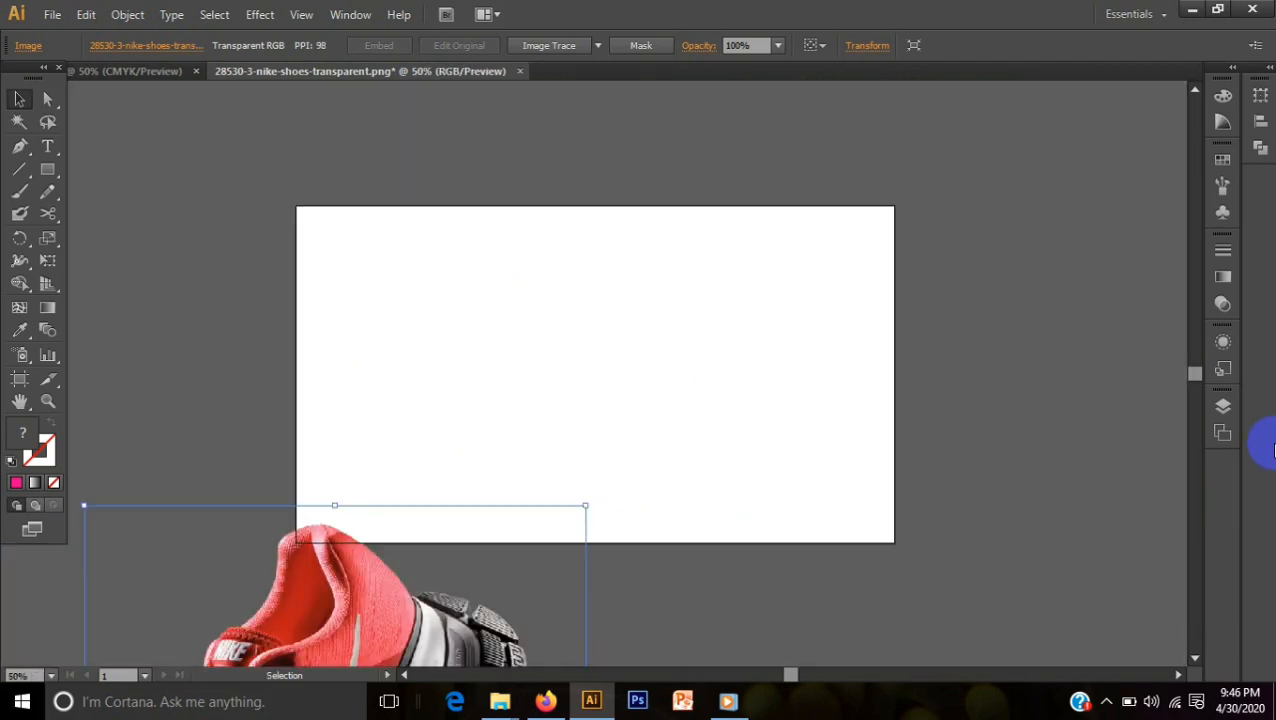
key(ctrl+minus)
drag(450, 594, 569, 341)
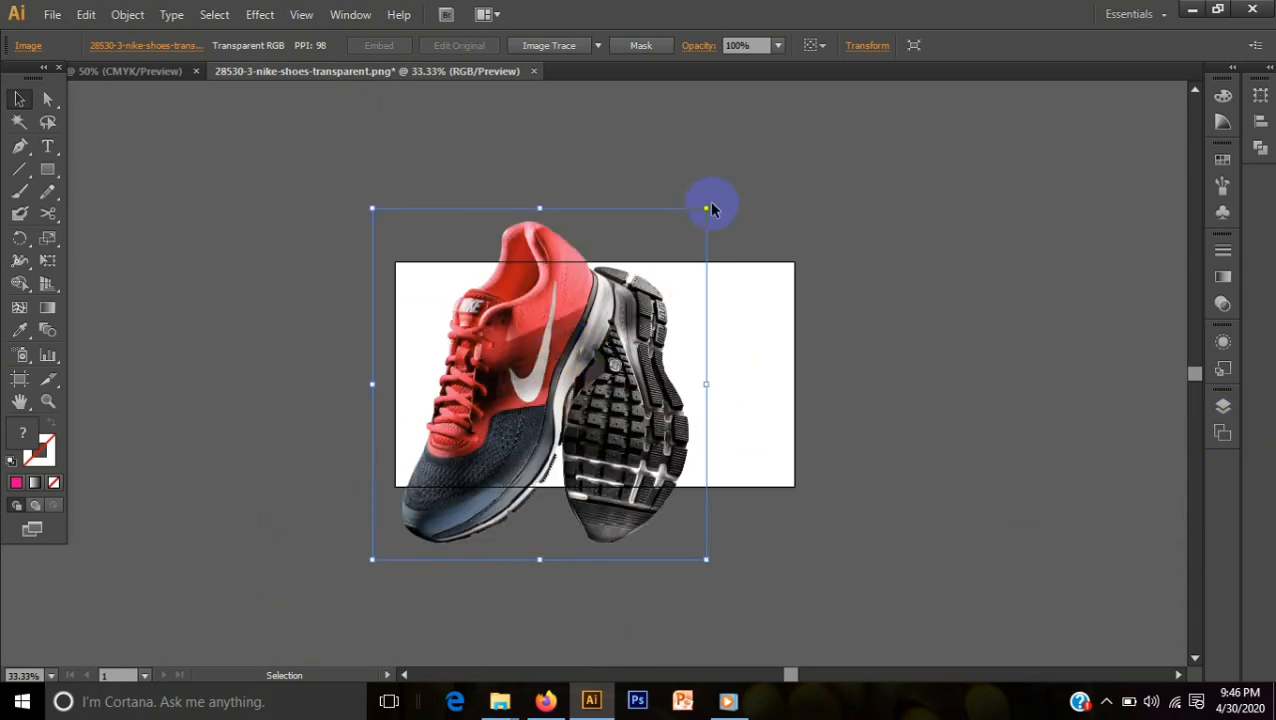
drag(706, 210, 633, 313)
drag(478, 310, 420, 310)
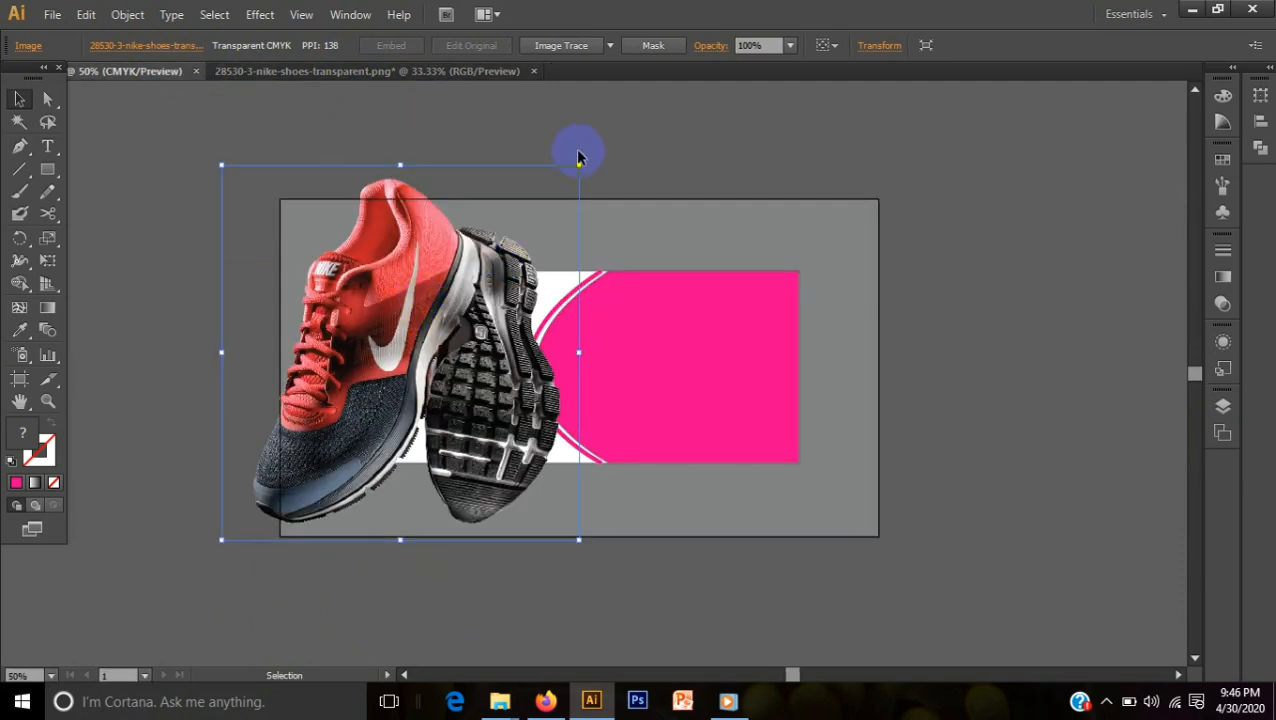
Step: Scale the shoe image down to fit the card's white area, center it beside the magenta curve and deselect it
drag(578, 164, 386, 368)
drag(352, 437, 488, 365)
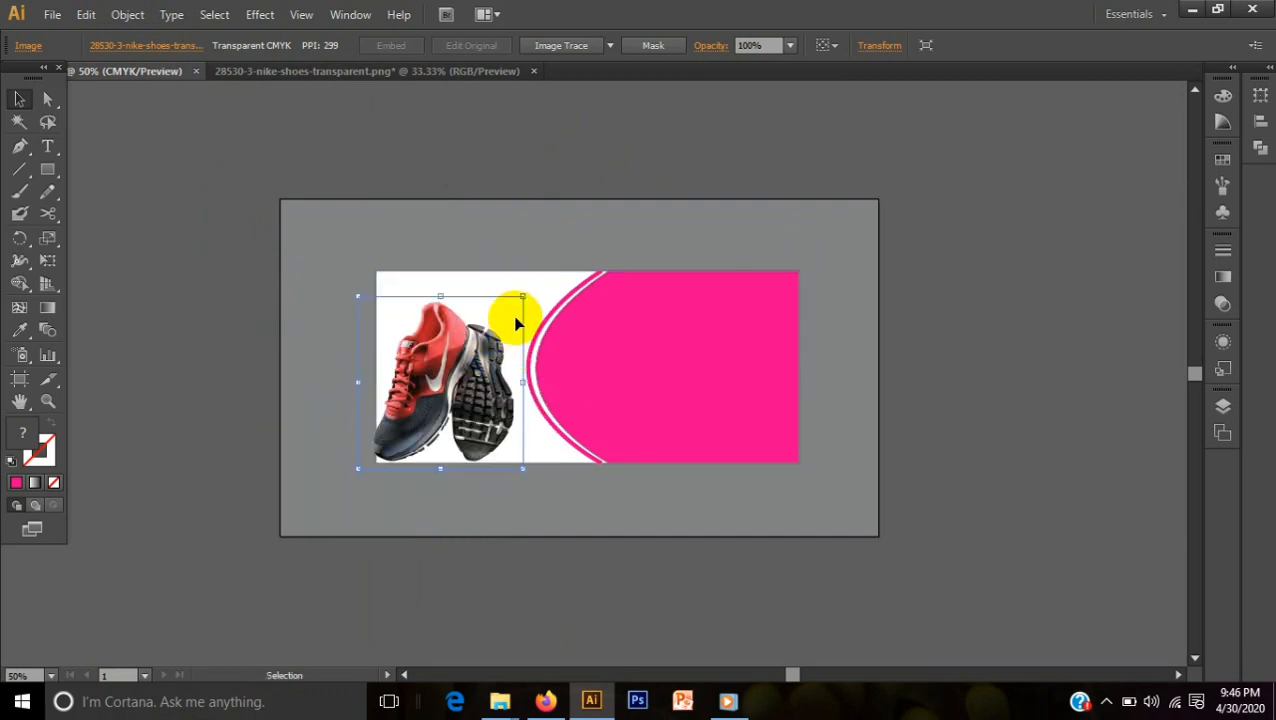
drag(522, 297, 456, 366)
drag(415, 416, 465, 370)
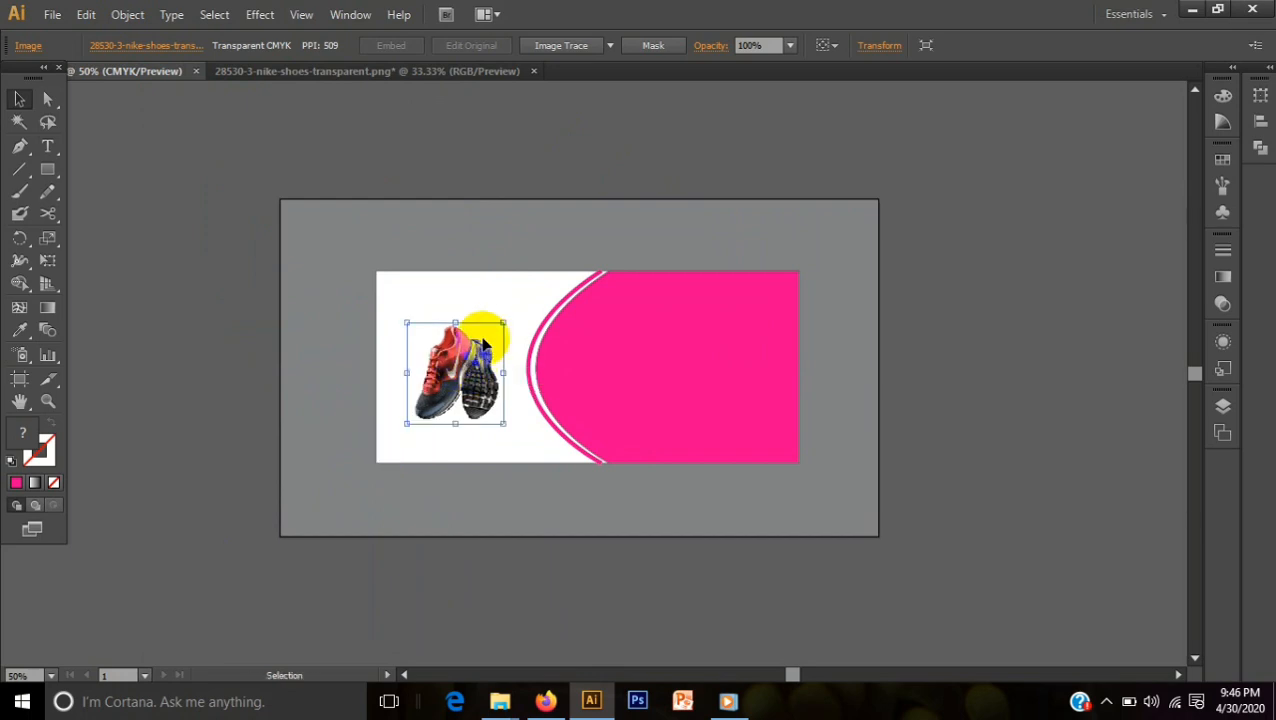
drag(503, 322, 527, 299)
drag(500, 350, 484, 356)
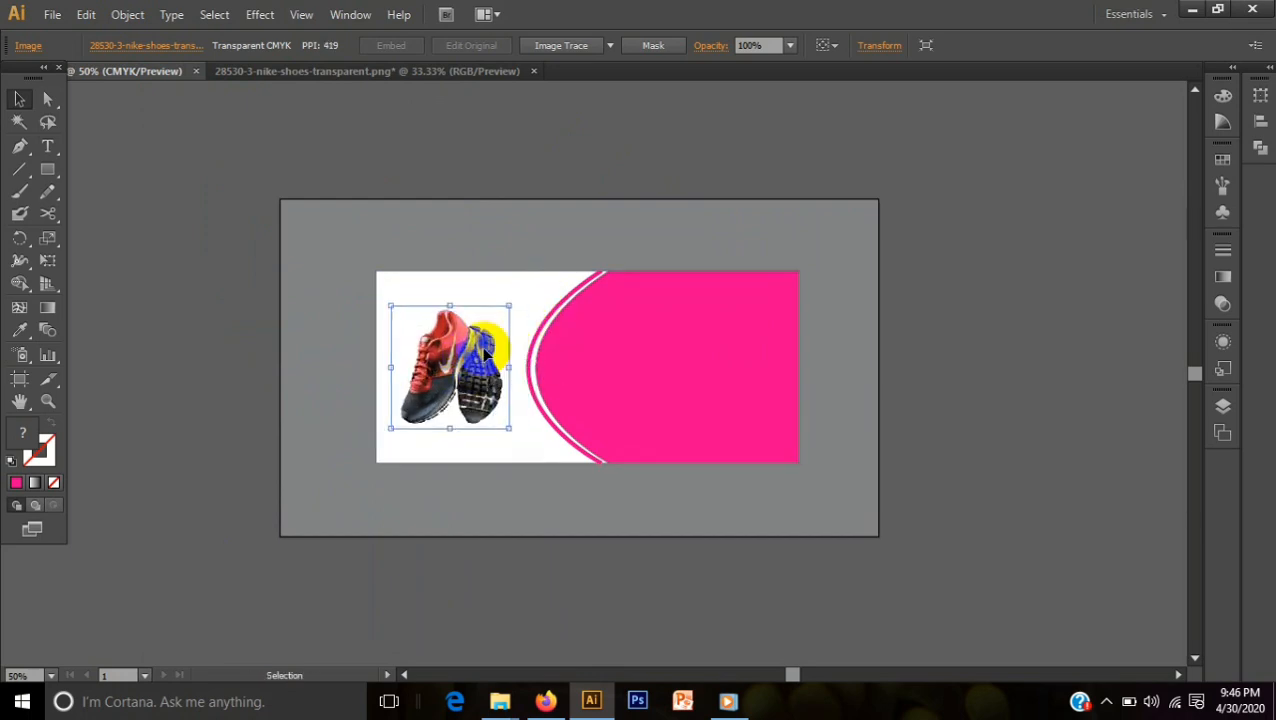
click(476, 620)
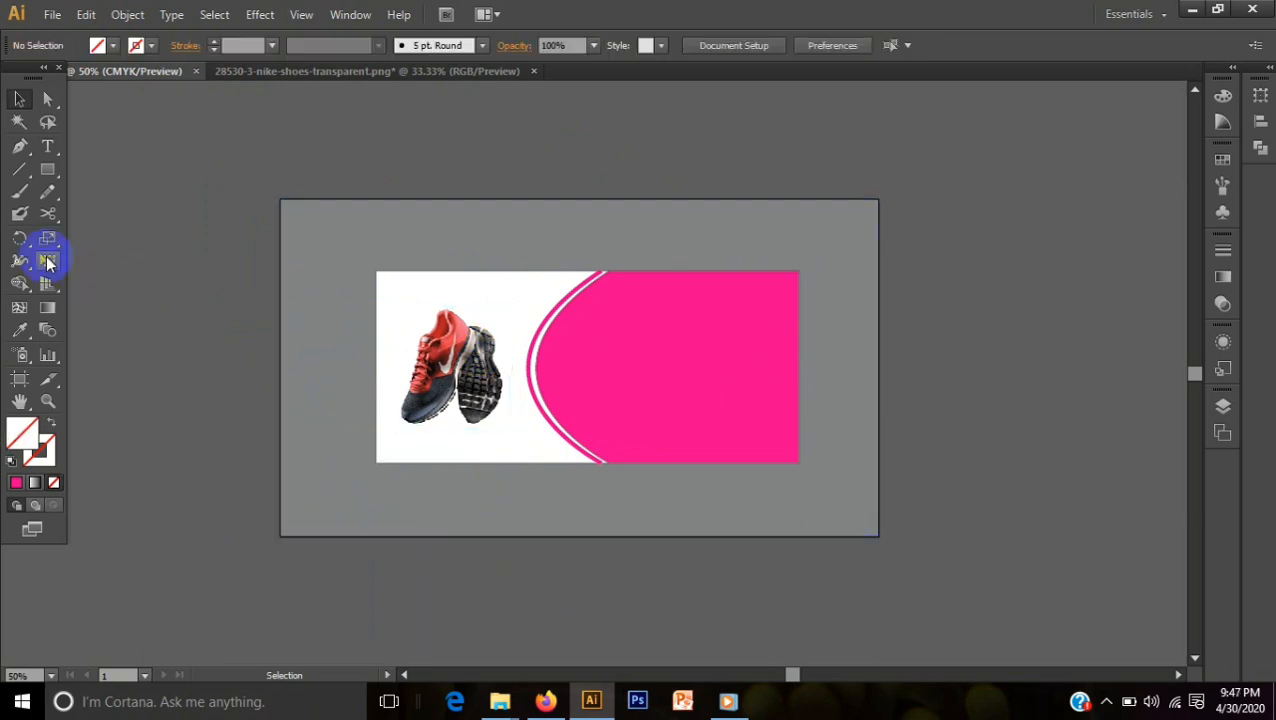
Step: Add the text RUNNING on the magenta panel in Myriad Pro Regular at 36 pt and select the word
click(50, 150)
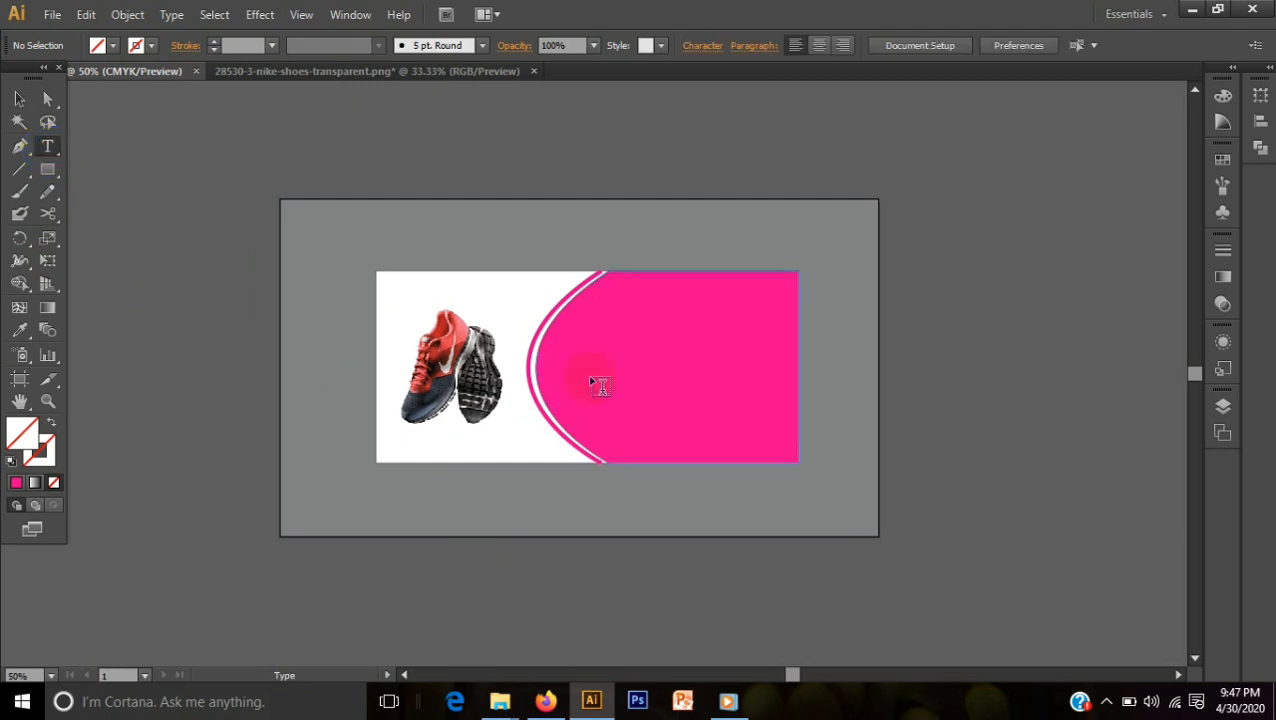
click(672, 362)
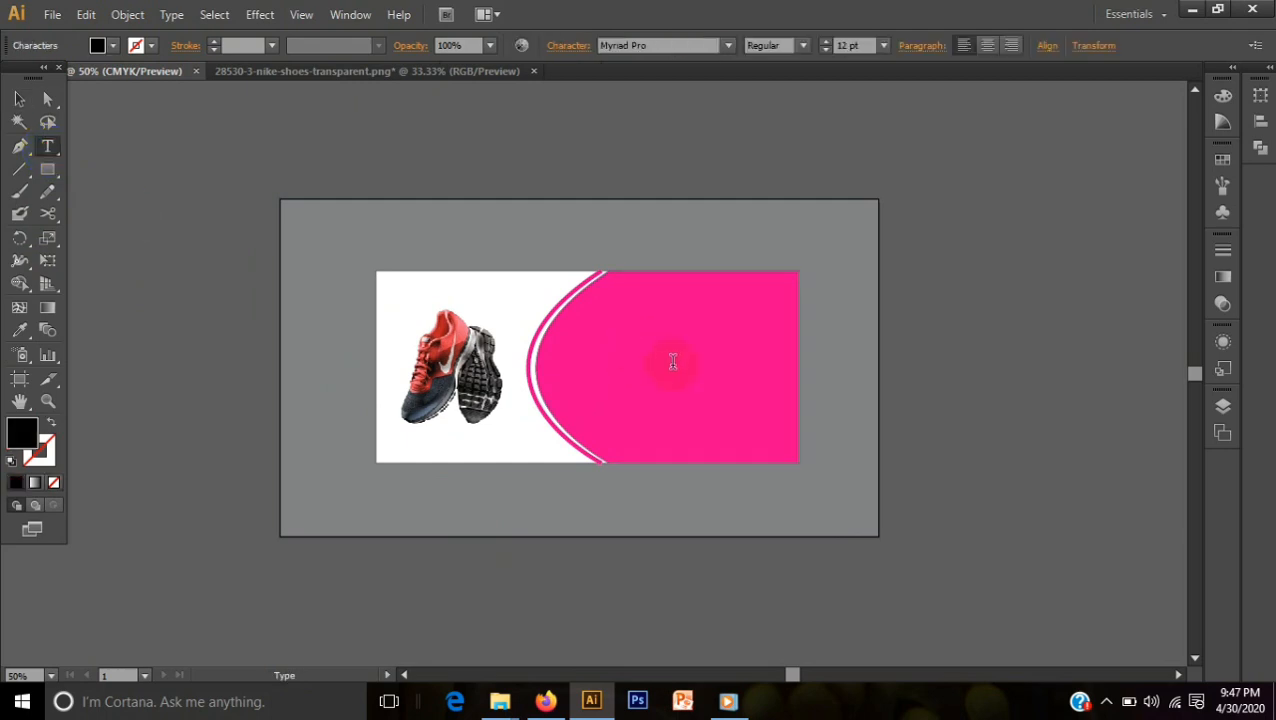
click(883, 45)
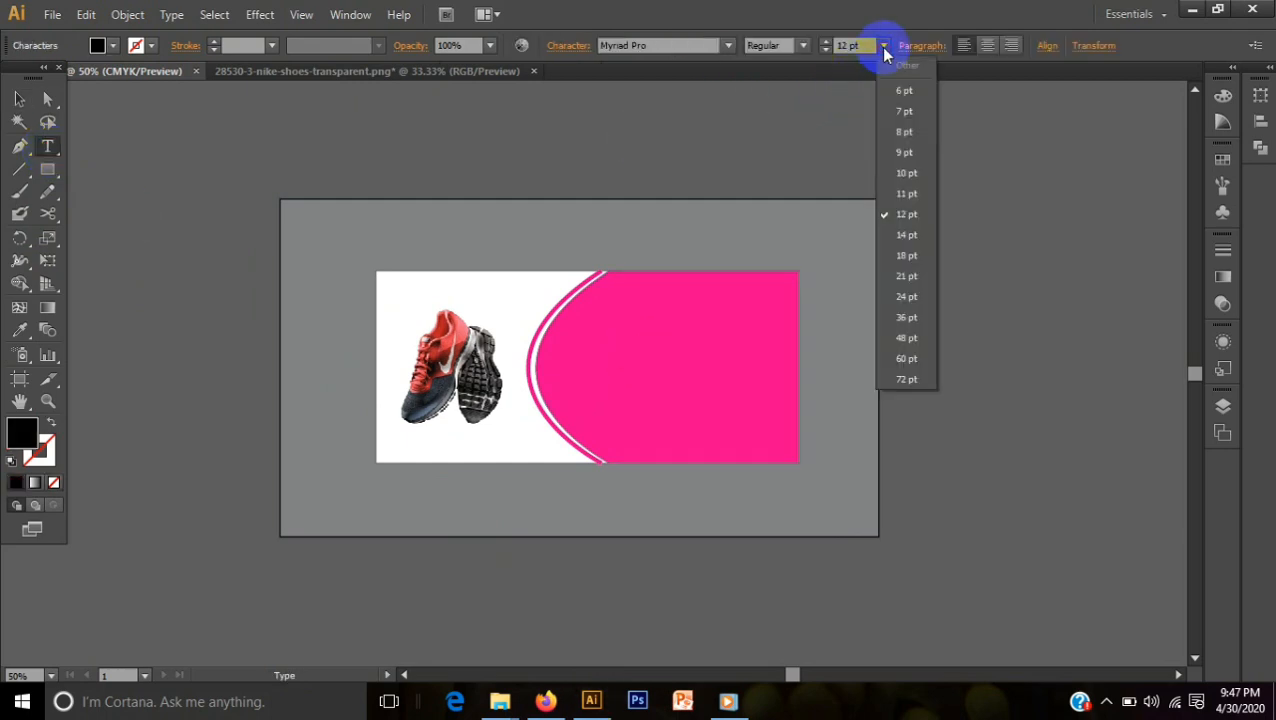
click(905, 258)
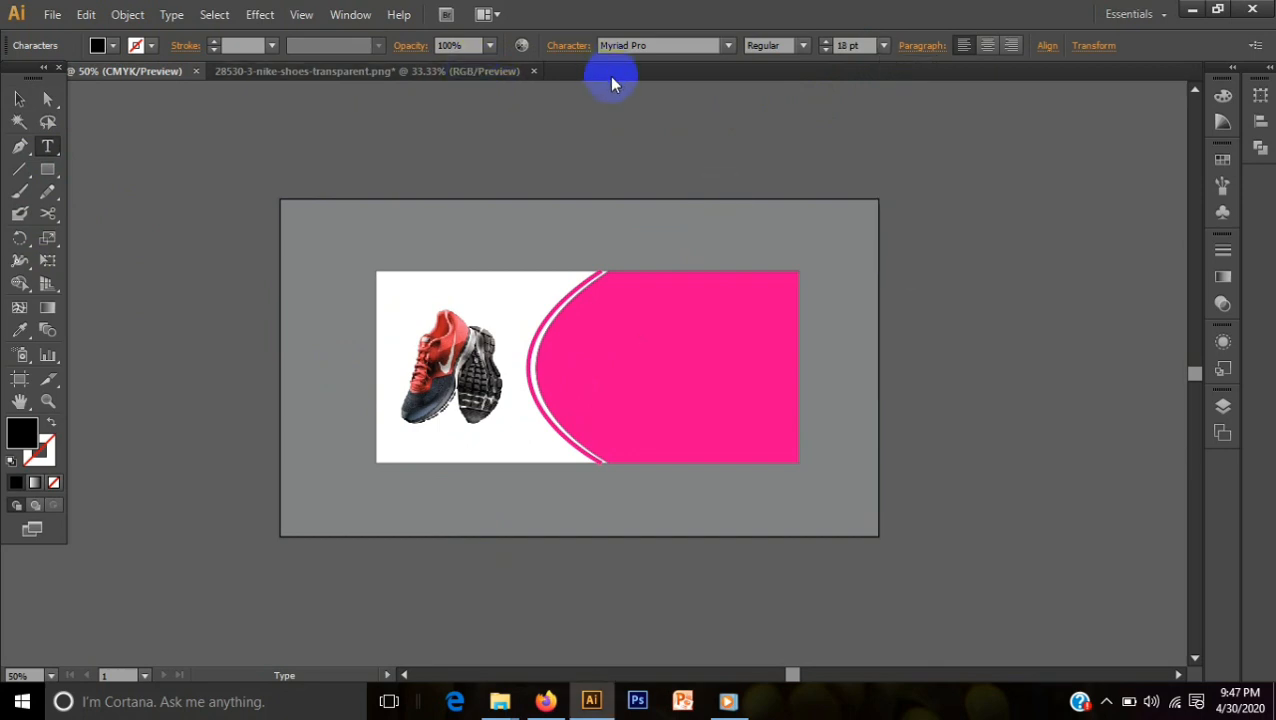
click(884, 45)
click(902, 317)
drag(634, 345, 712, 356)
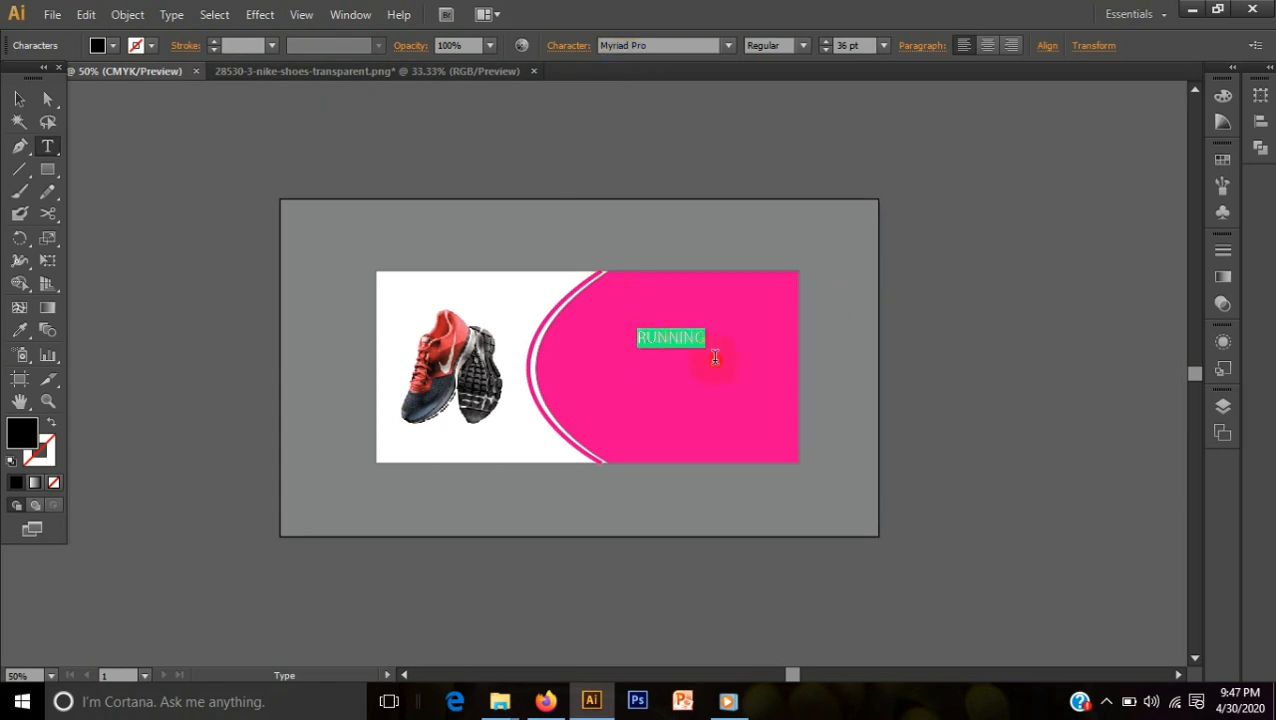
Step: Fill the word RUNNING with white and deselect it
click(114, 45)
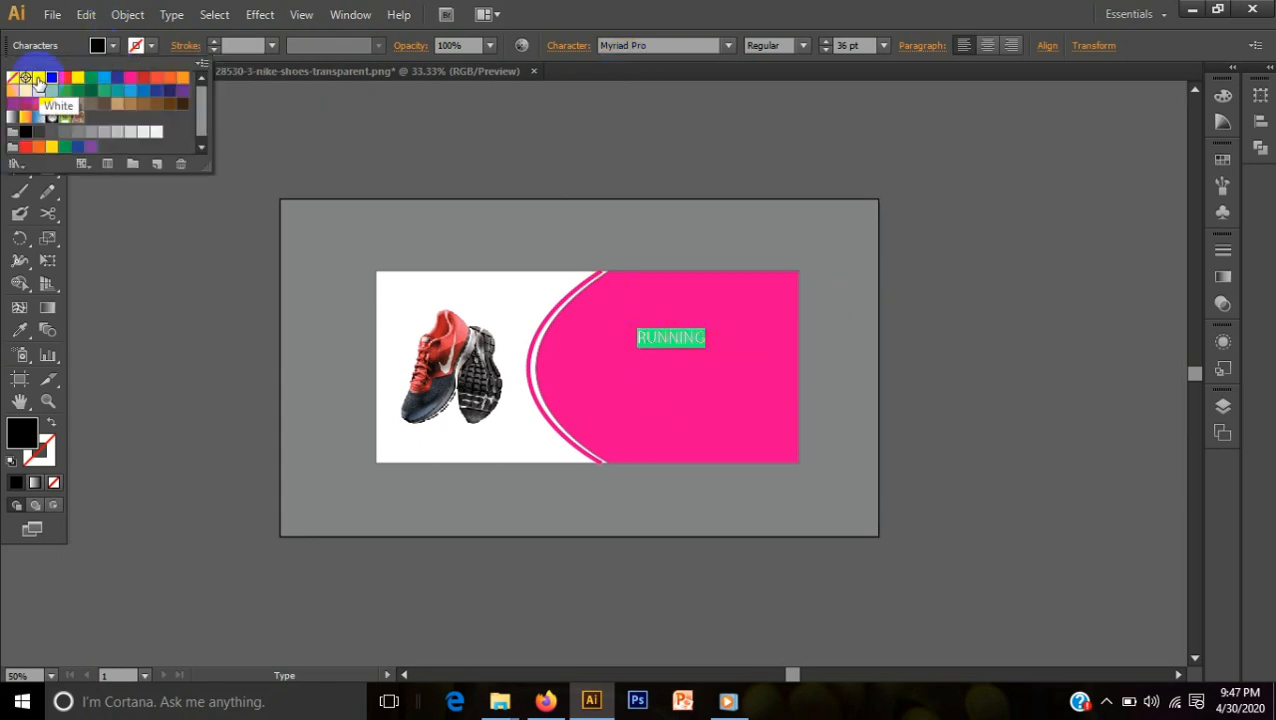
click(39, 77)
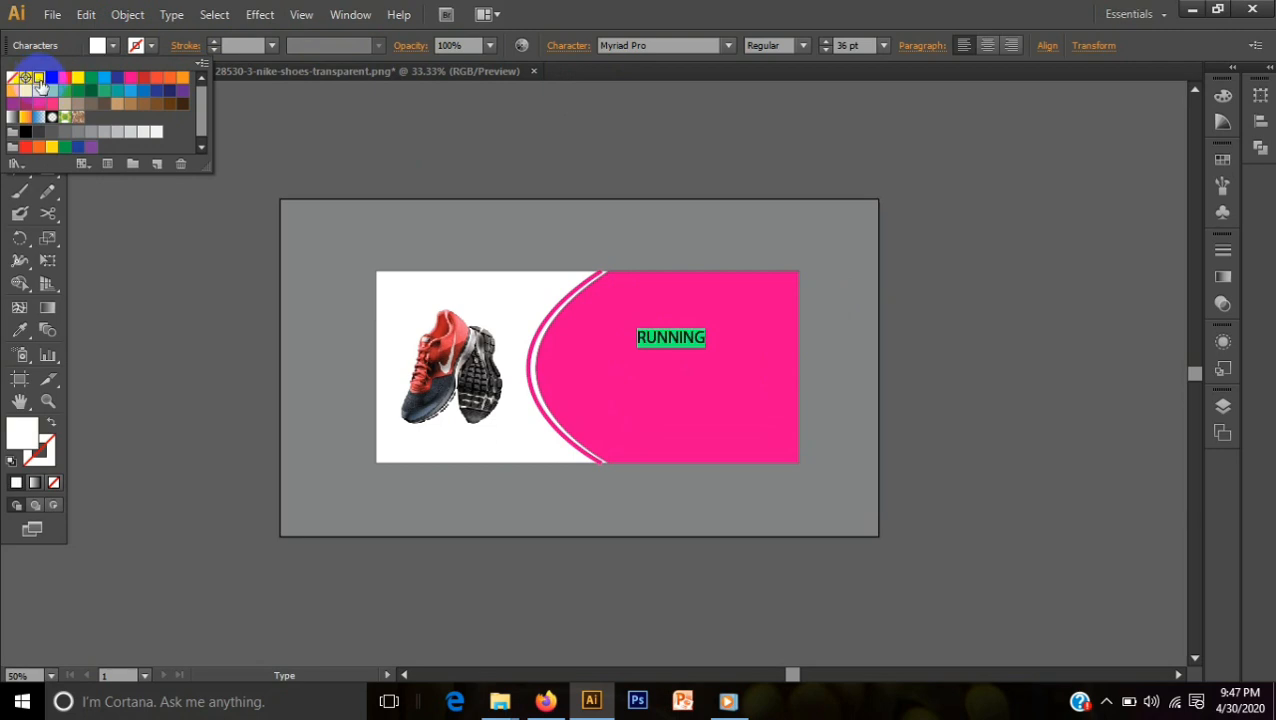
click(661, 8)
click(19, 98)
click(171, 194)
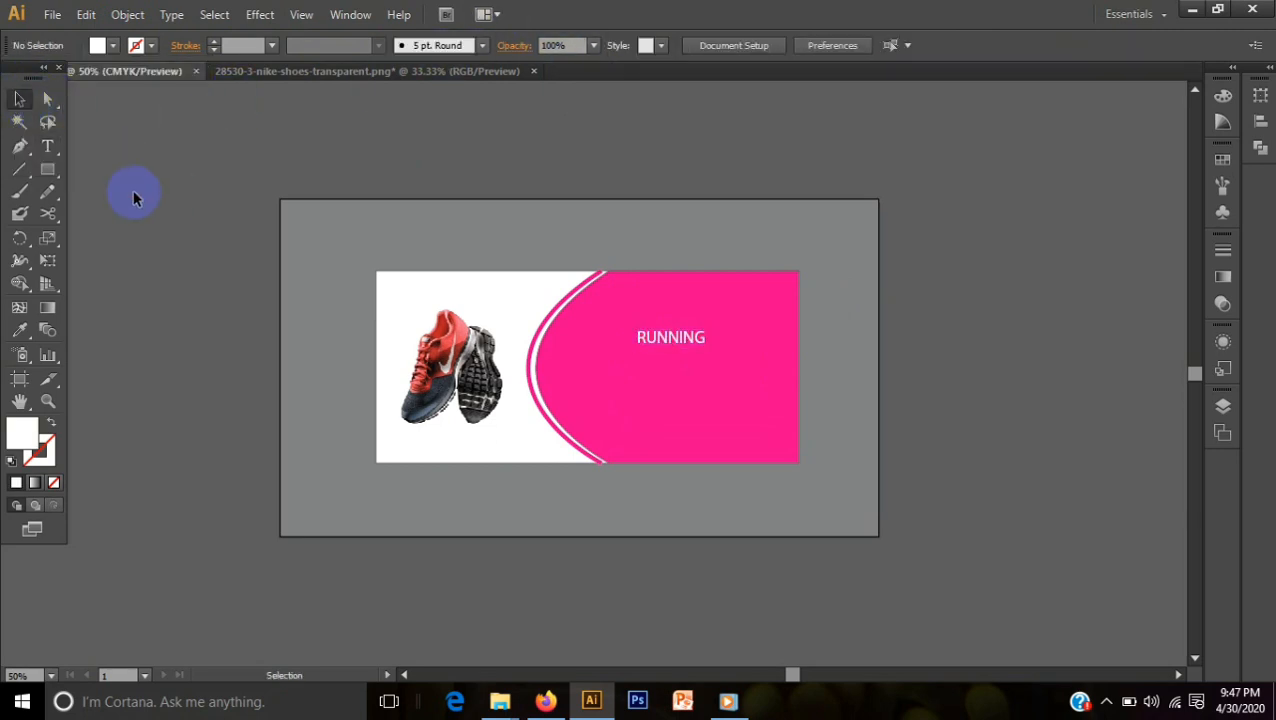
Step: Add the text SHOES at 36 pt just below RUNNING and fill it with white
click(47, 146)
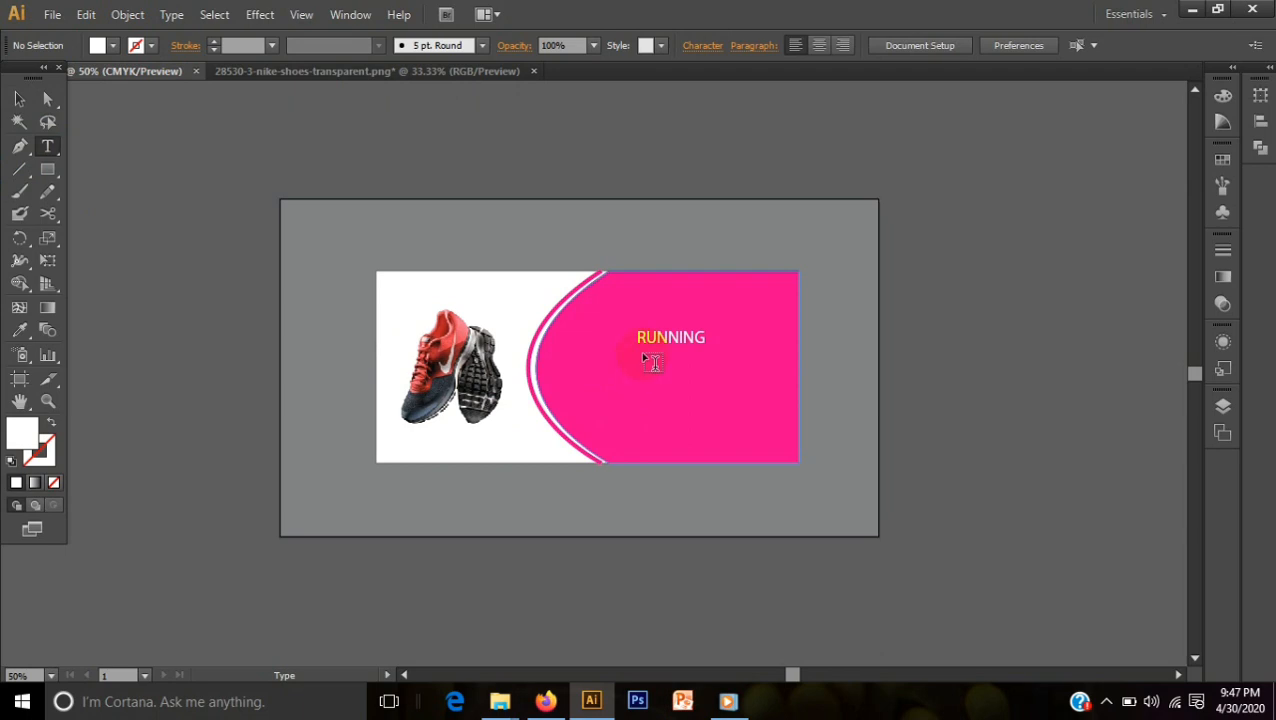
click(650, 360)
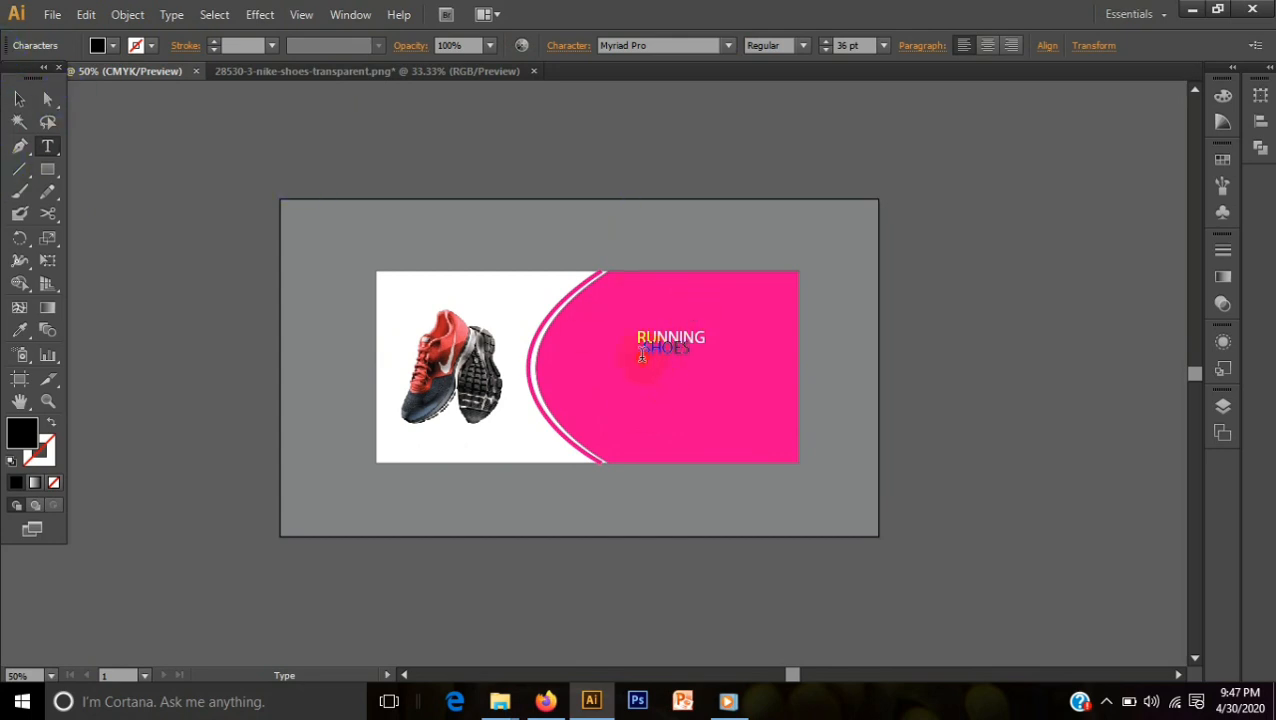
drag(642, 355, 690, 352)
click(97, 45)
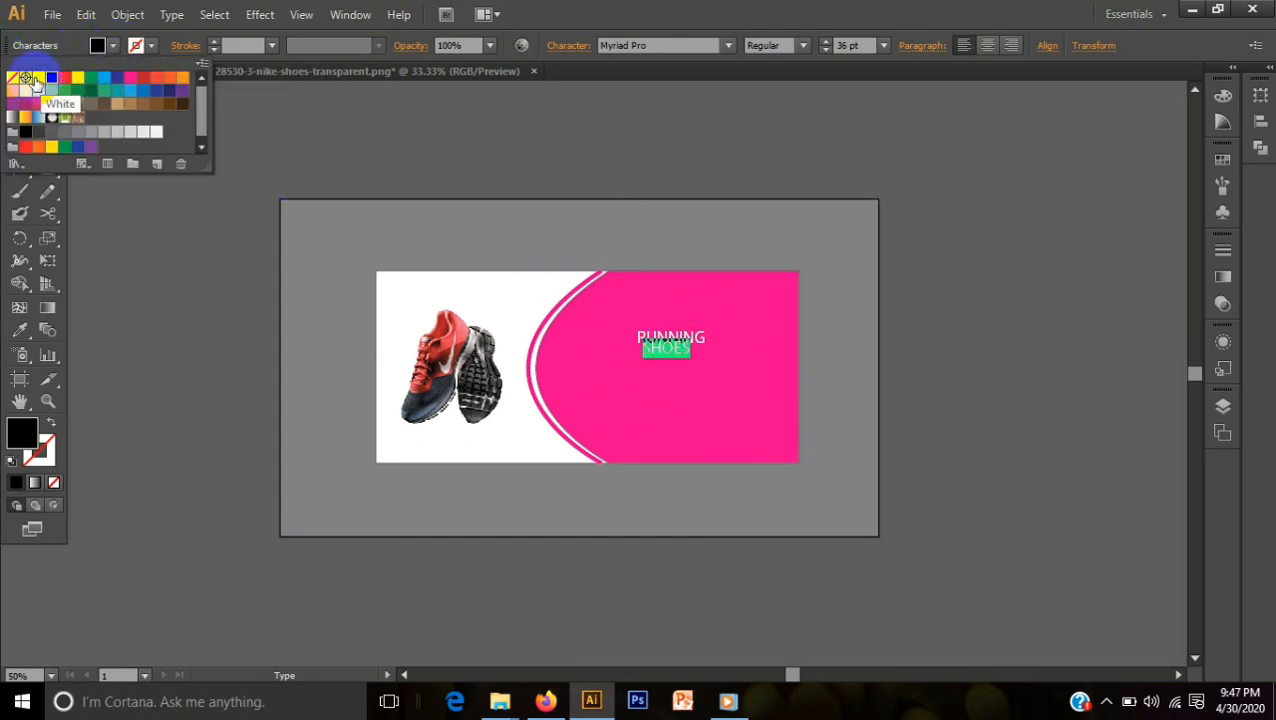
click(33, 82)
Step: Set SHOES in Nexa Bold and move it down so it sits clear of RUNNING with their starting edges aligned
click(728, 50)
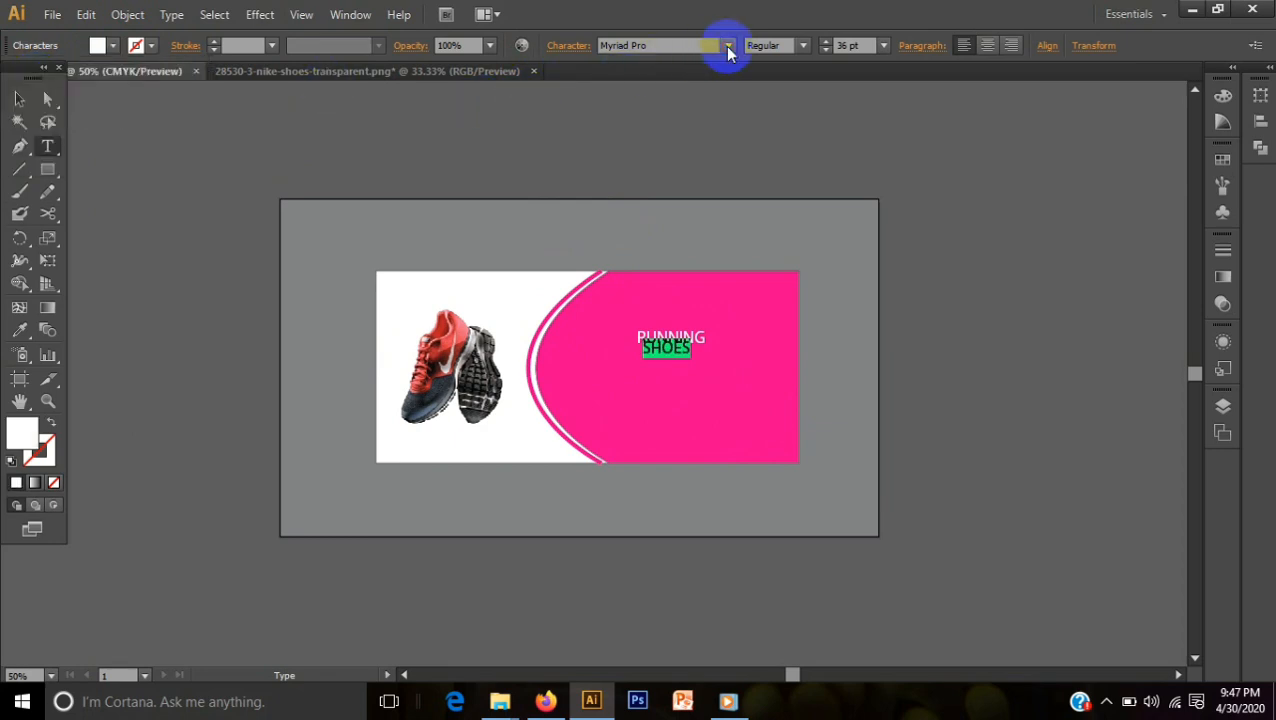
click(727, 47)
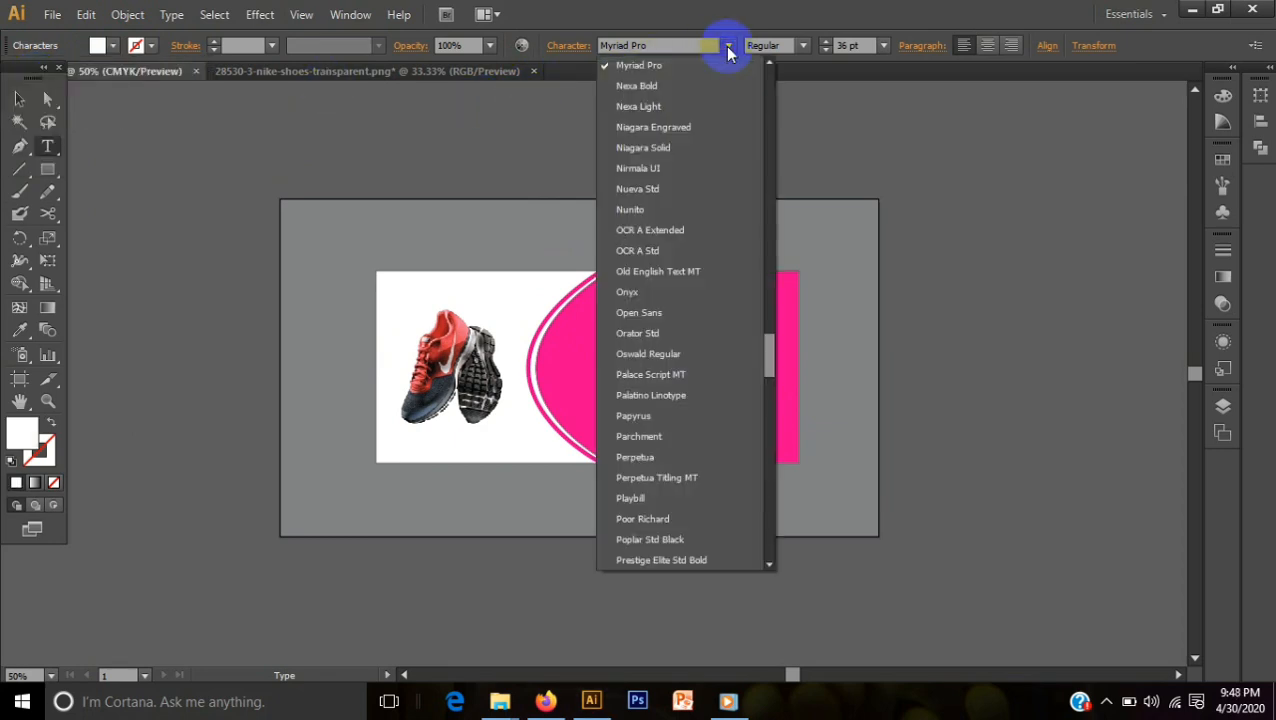
click(687, 92)
click(19, 98)
click(160, 230)
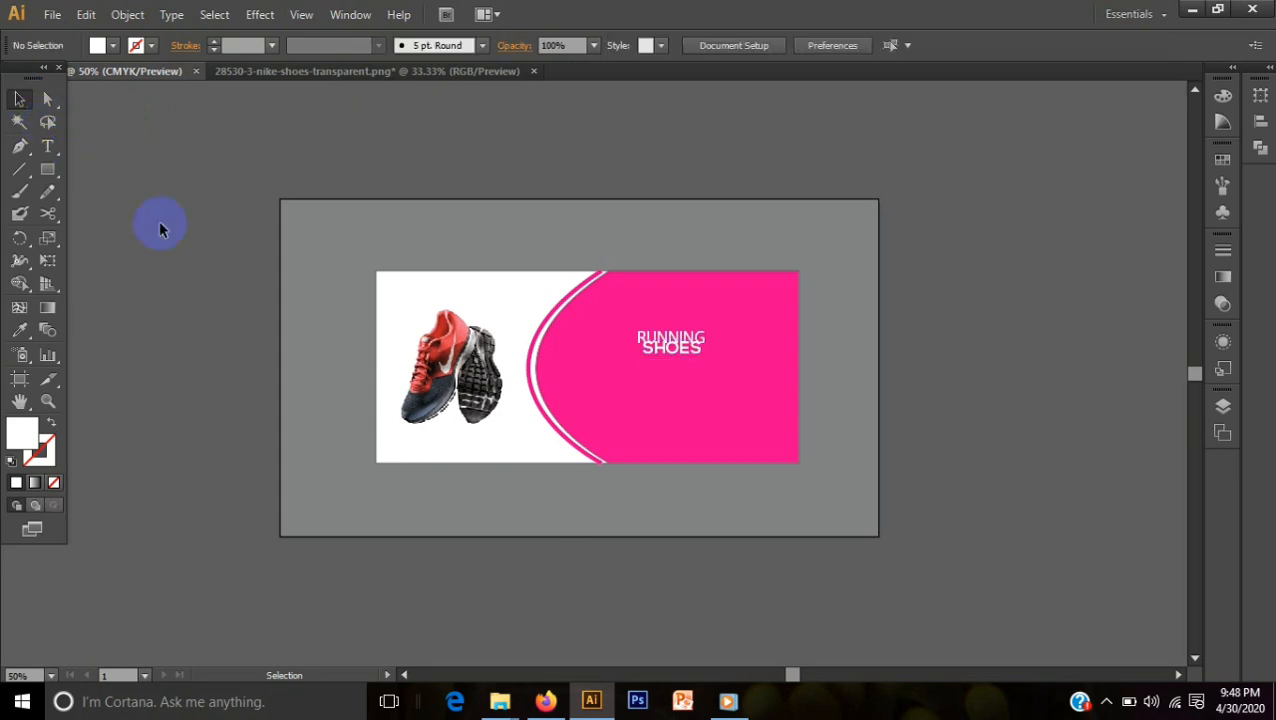
drag(662, 350, 654, 364)
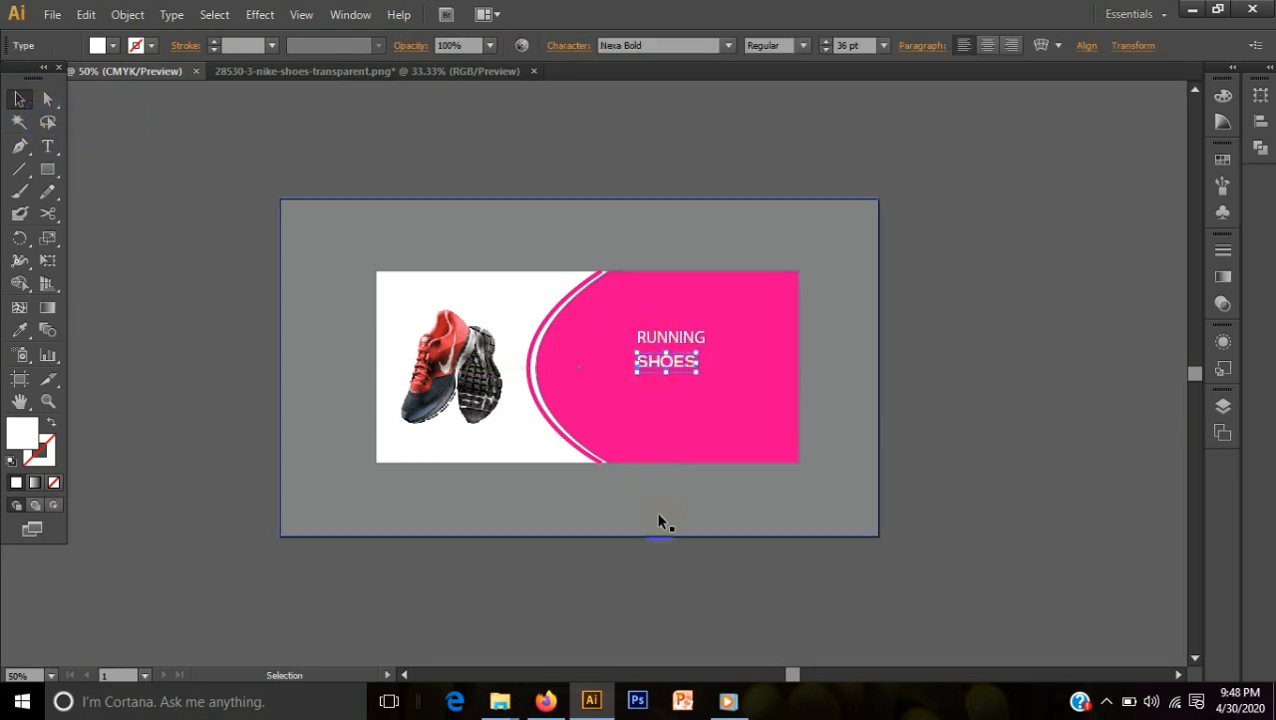
click(649, 626)
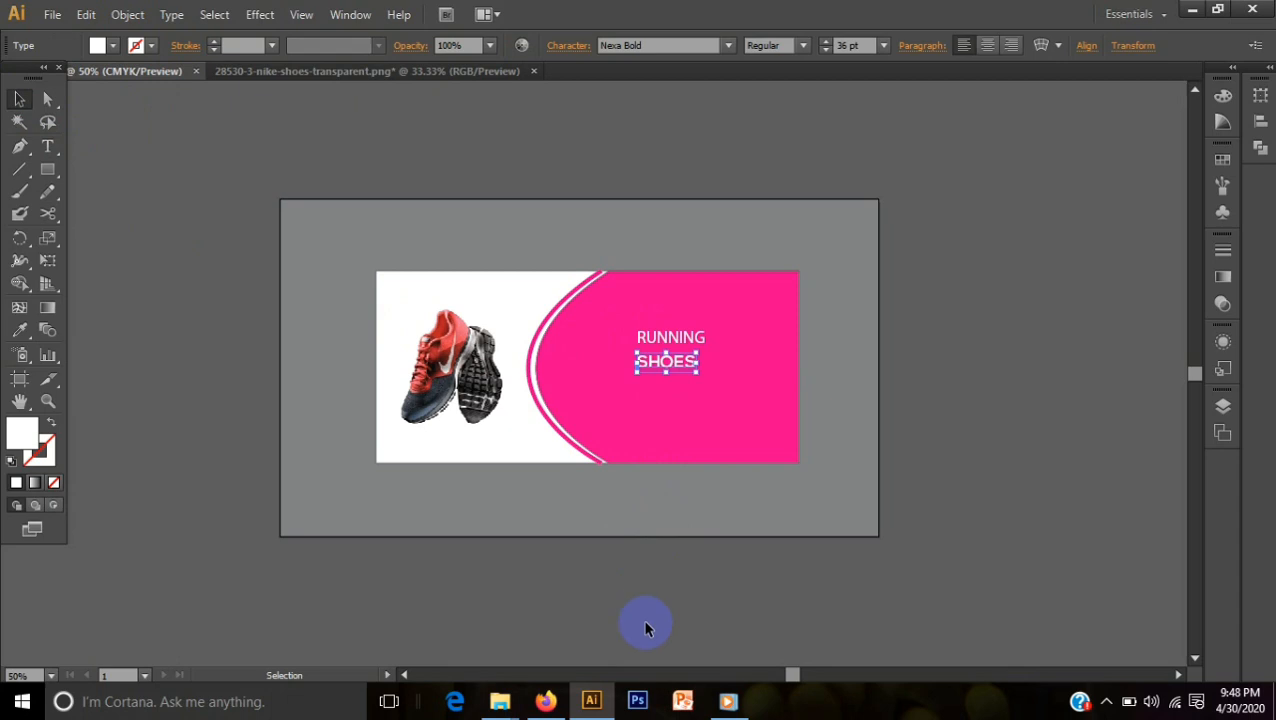
Step: Add the text ALL FROM BRAND NAME YOUR LEVEL in Nexa Bold beside the artboard and move it onto the card below SHOES
click(48, 147)
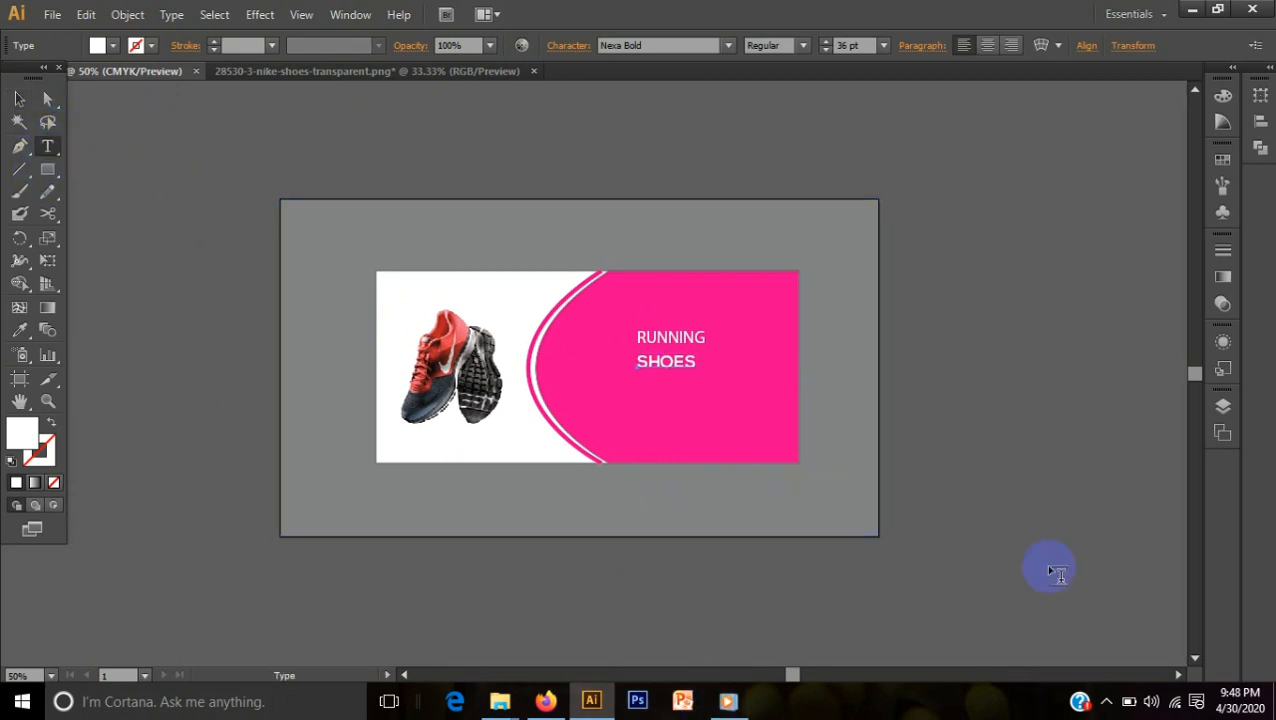
click(965, 476)
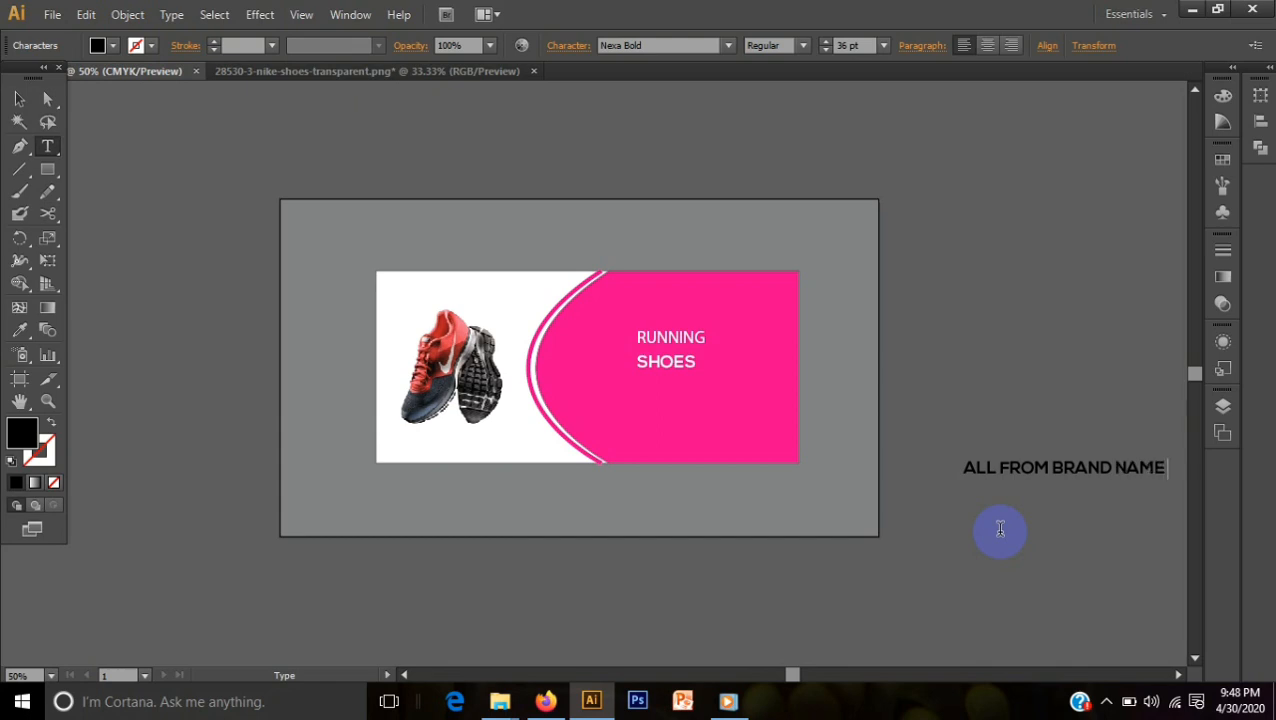
text(OUR)
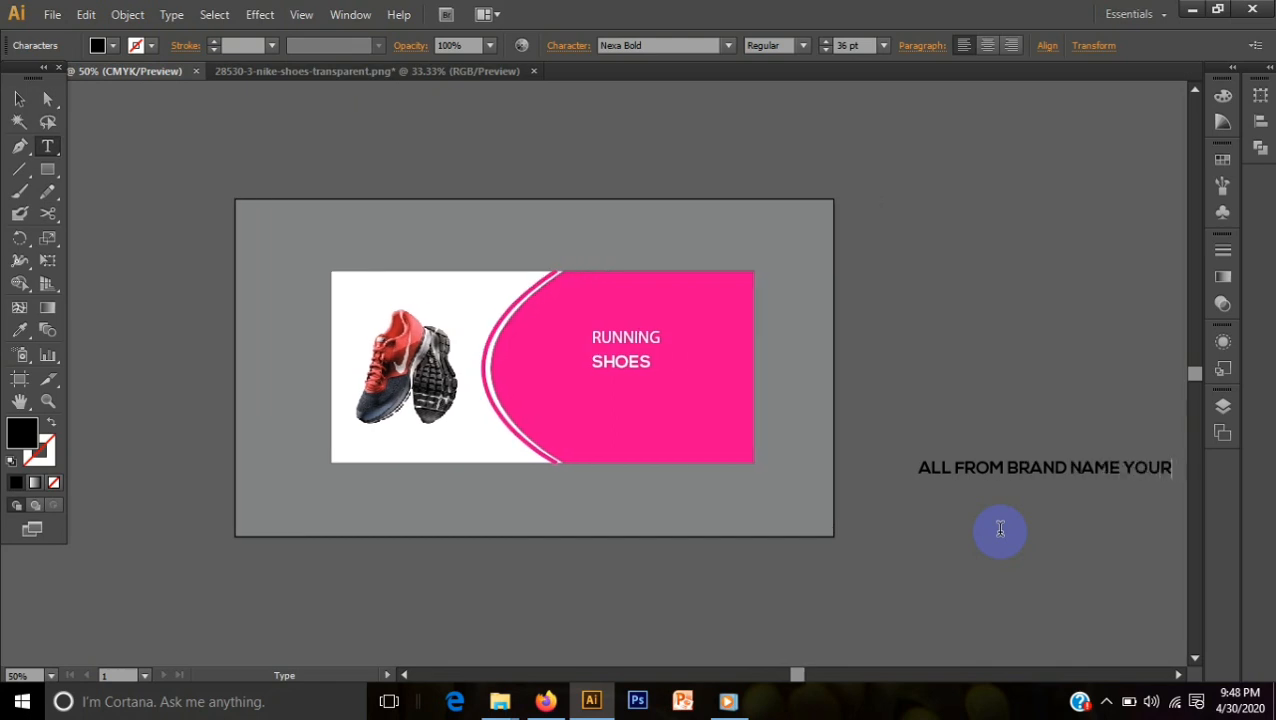
text( LE)
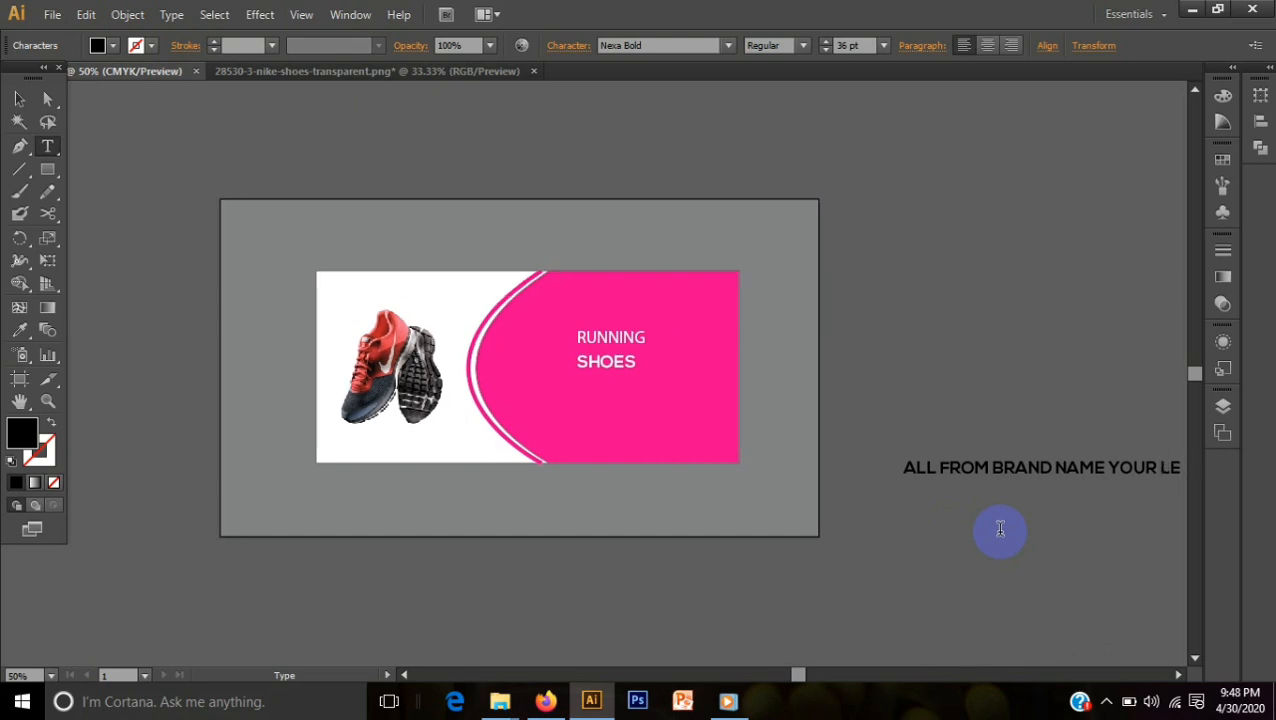
text(VEL)
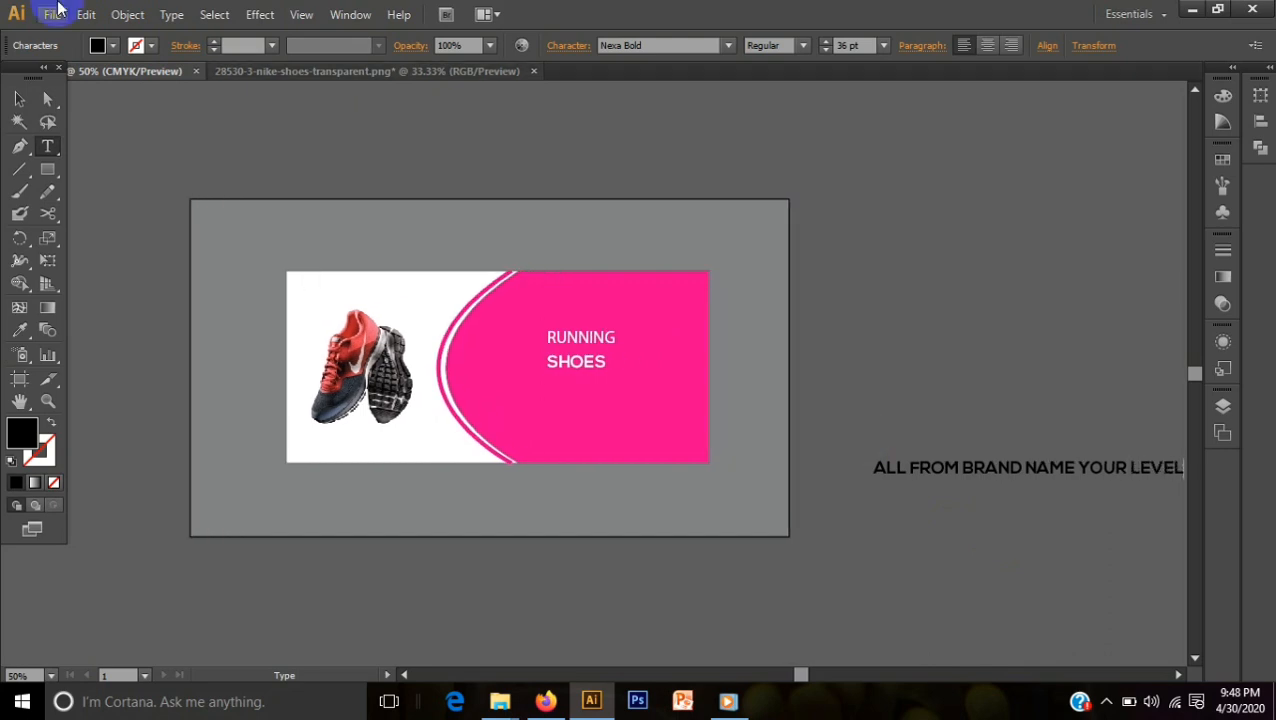
click(19, 99)
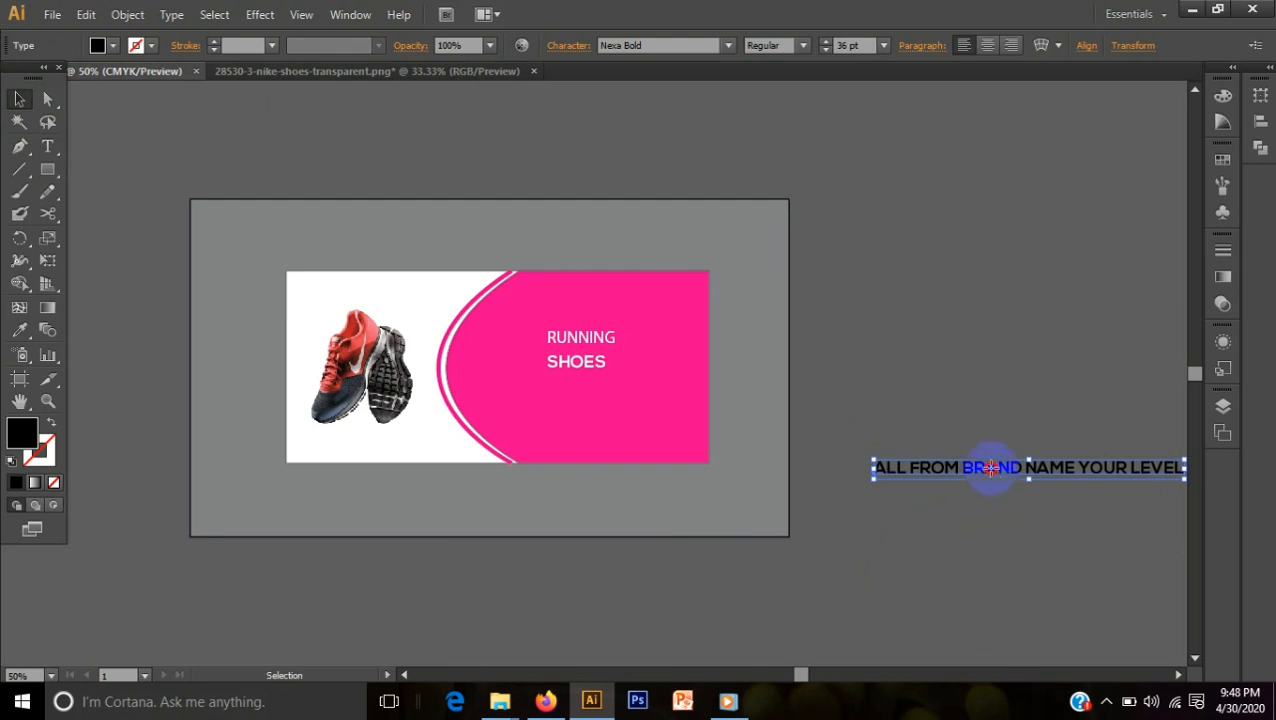
drag(990, 467, 530, 397)
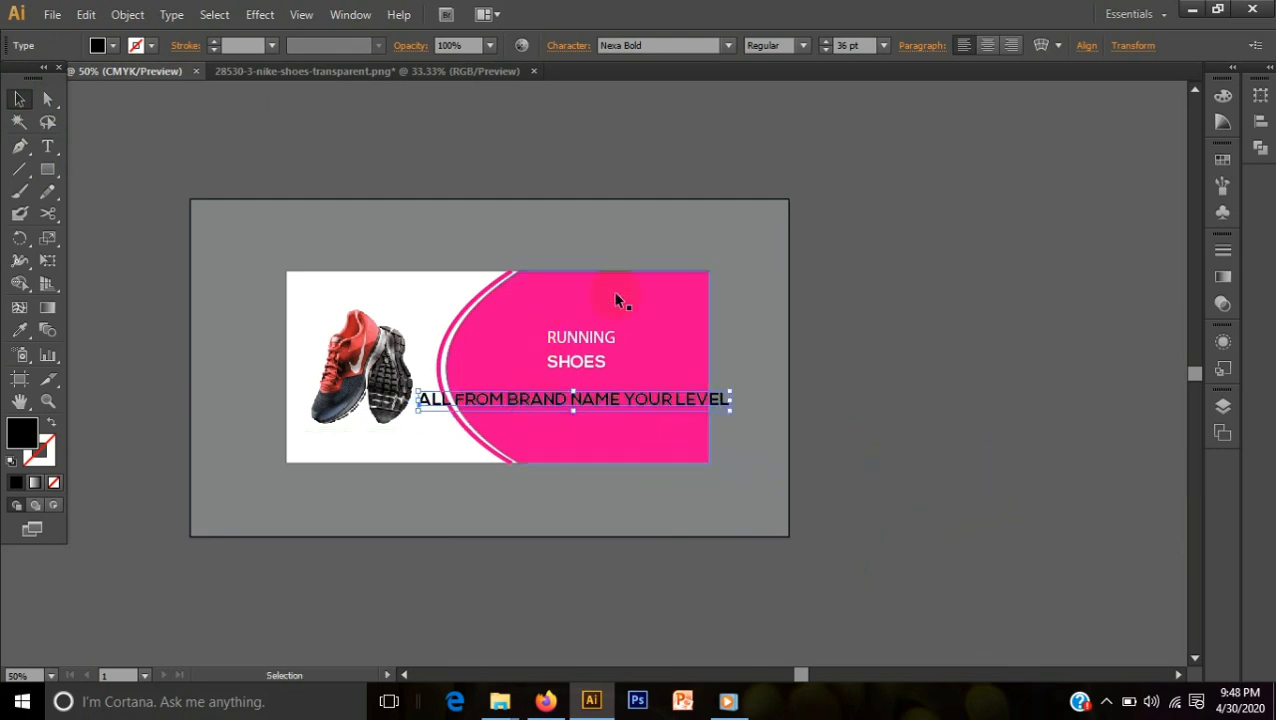
Step: Set the tagline to 18 pt, fill it with white and center it directly under SHOES
click(875, 50)
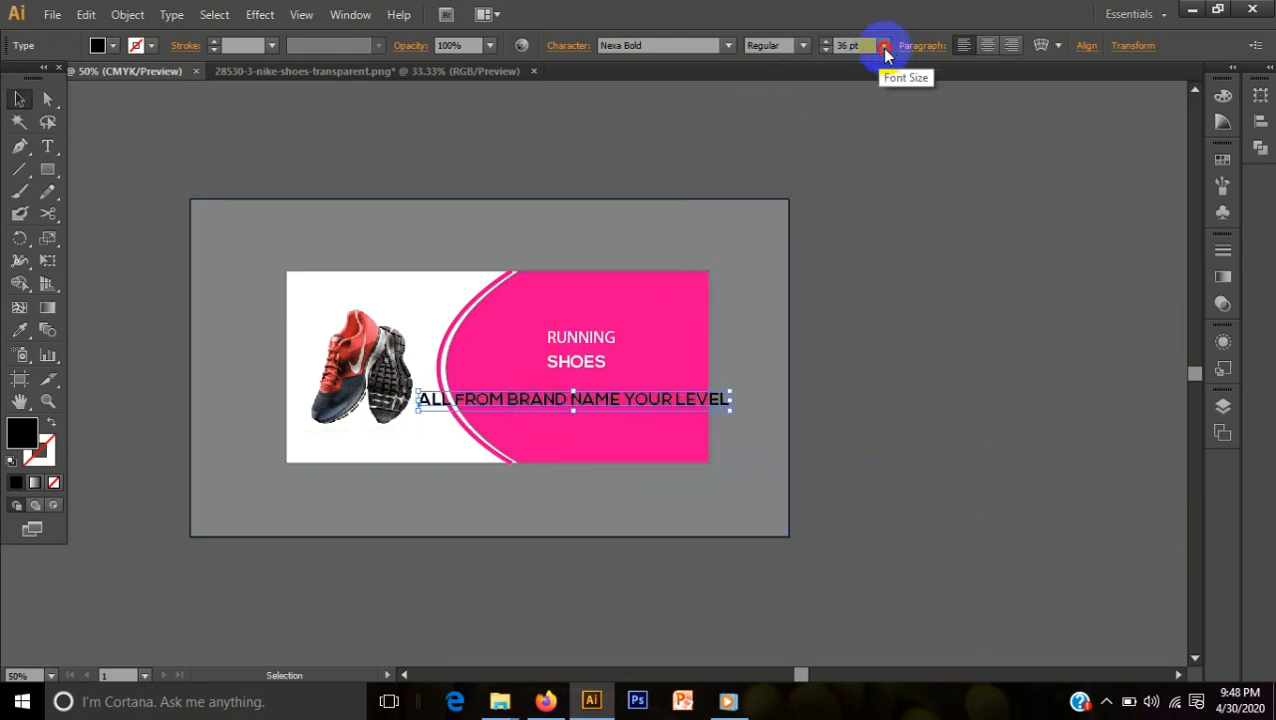
click(884, 48)
click(908, 260)
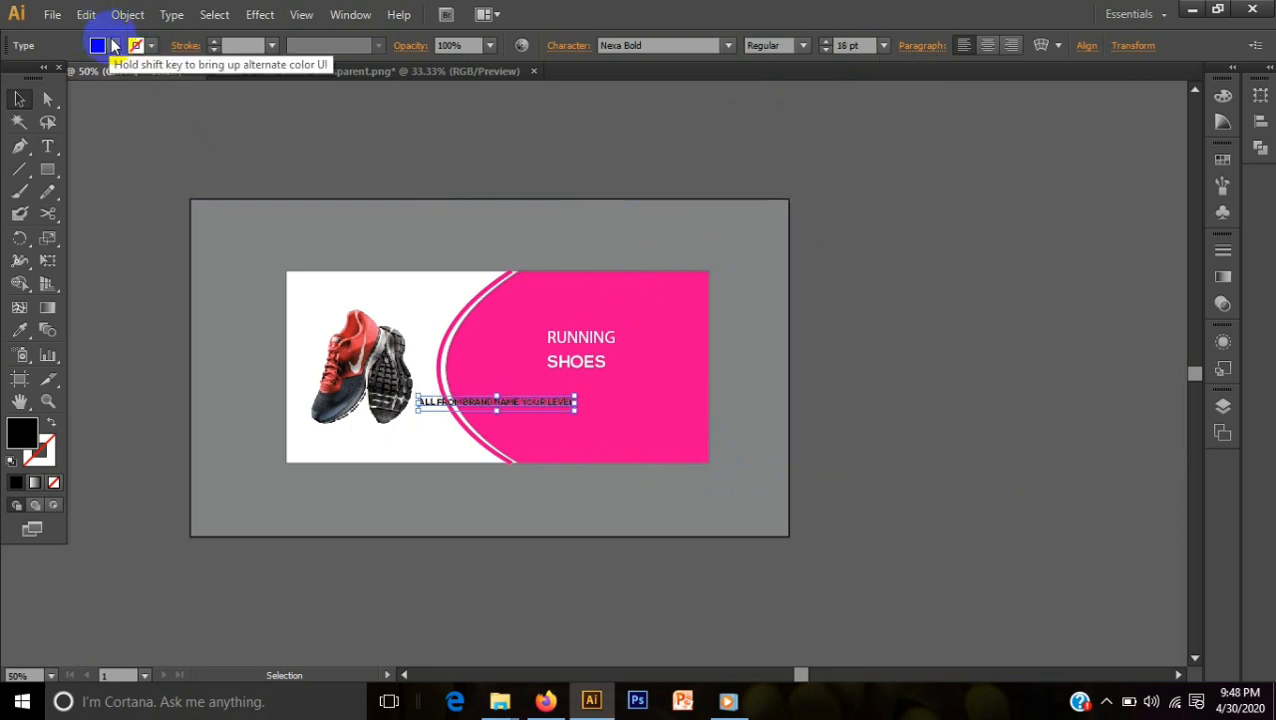
click(113, 45)
click(45, 84)
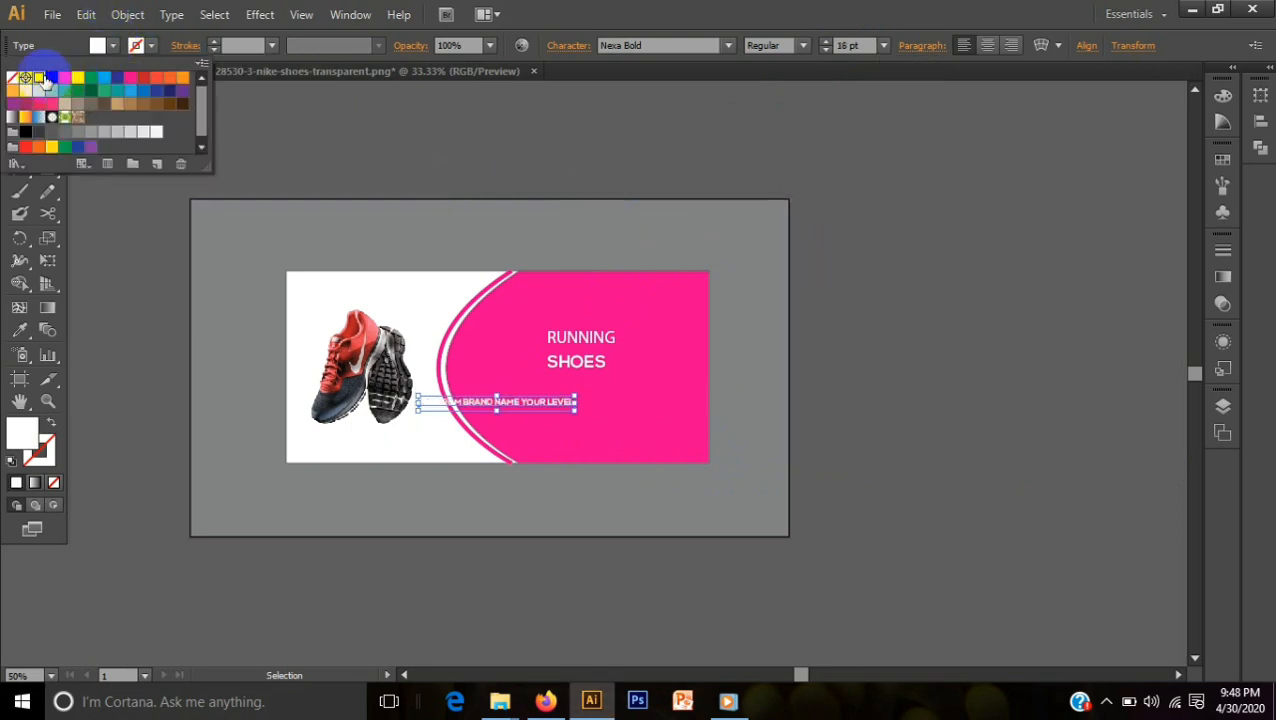
click(19, 104)
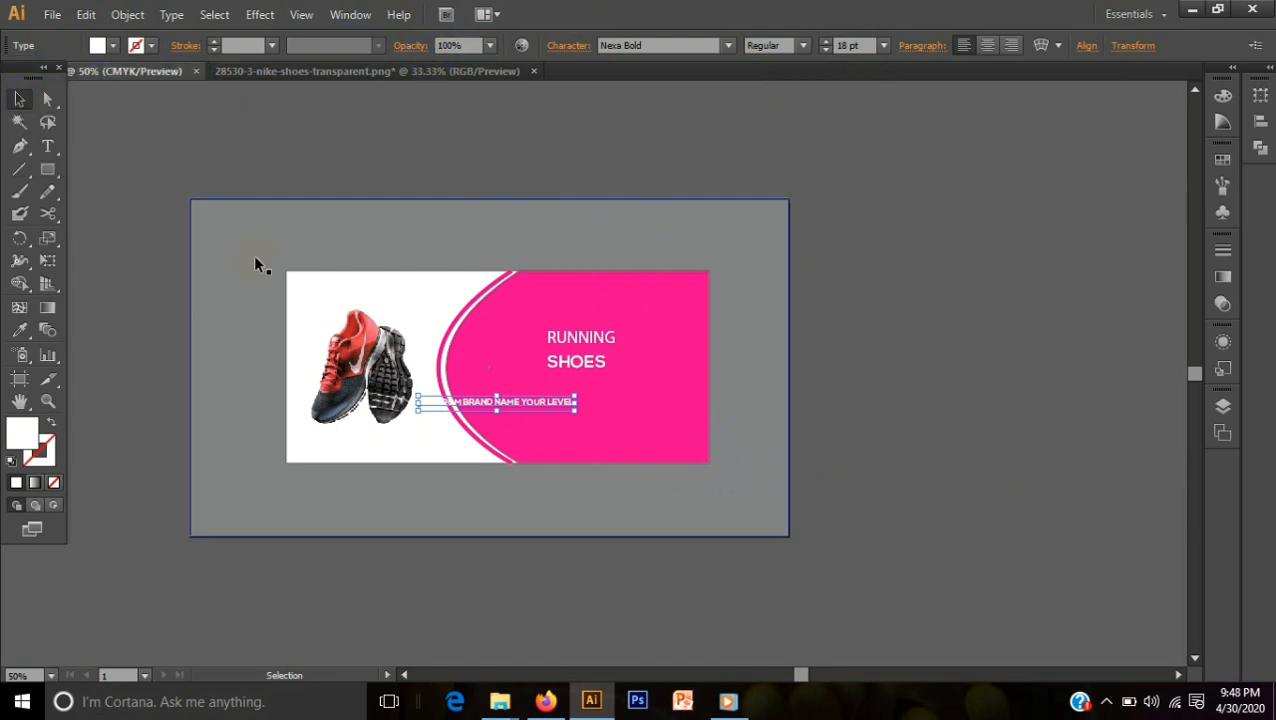
drag(531, 401, 611, 375)
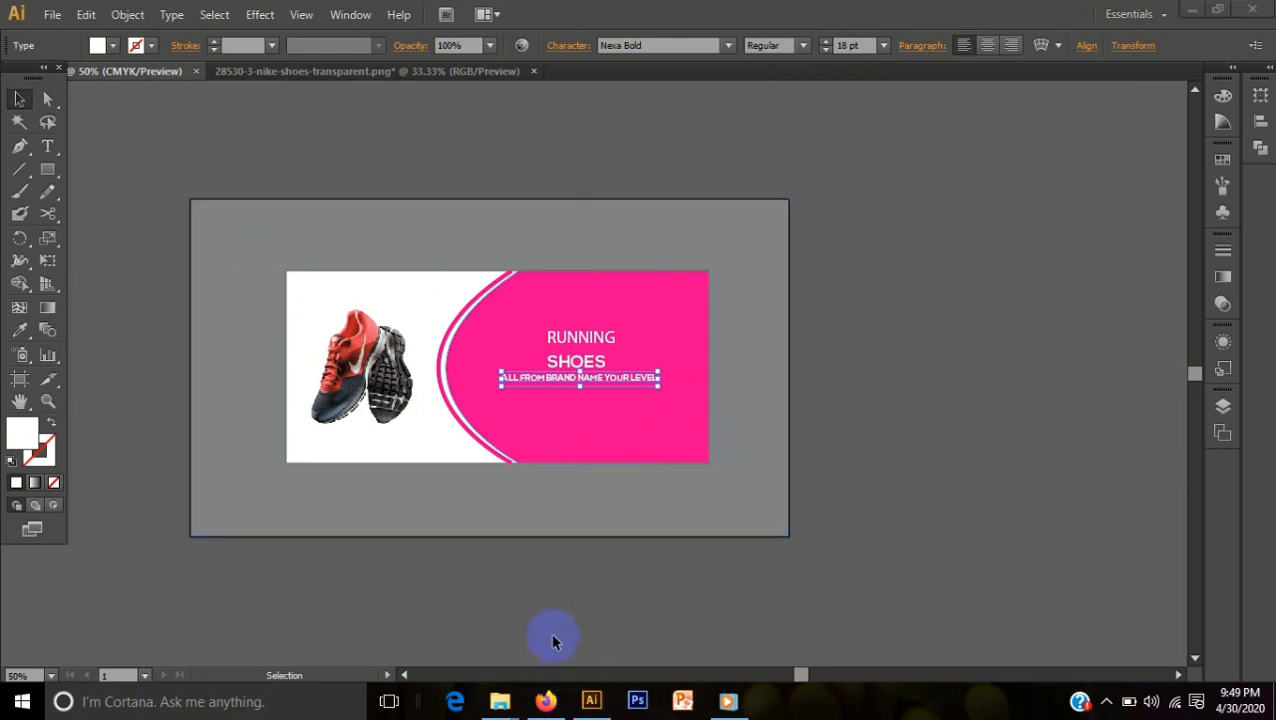
click(20, 102)
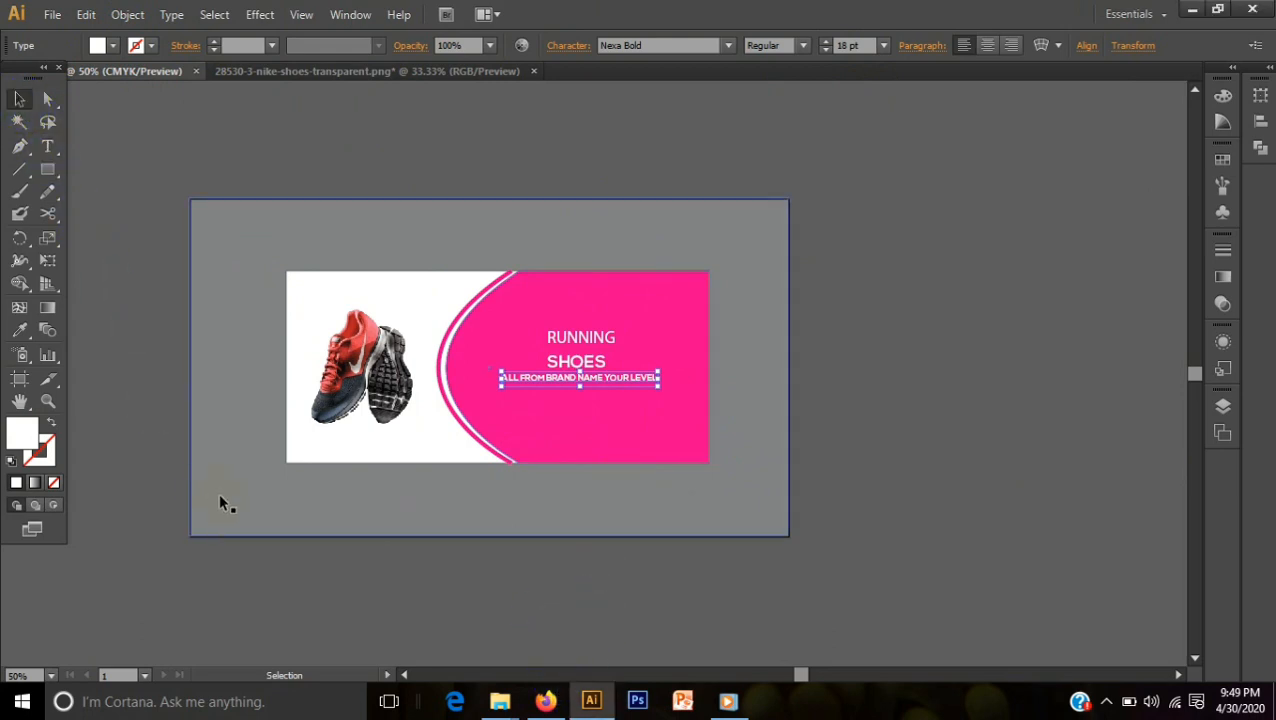
Step: Draw a thin white rectangle as an underline across the tagline's full width just below it and deselect it
click(48, 170)
click(101, 170)
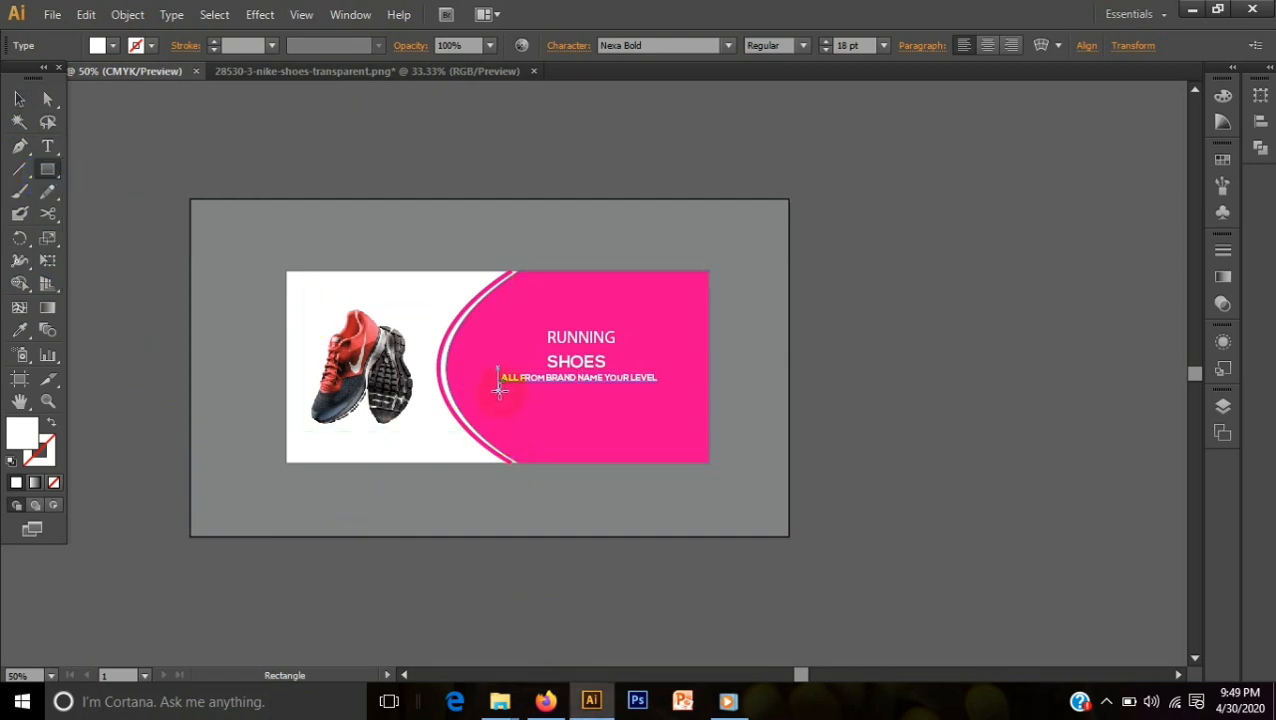
drag(501, 390, 656, 394)
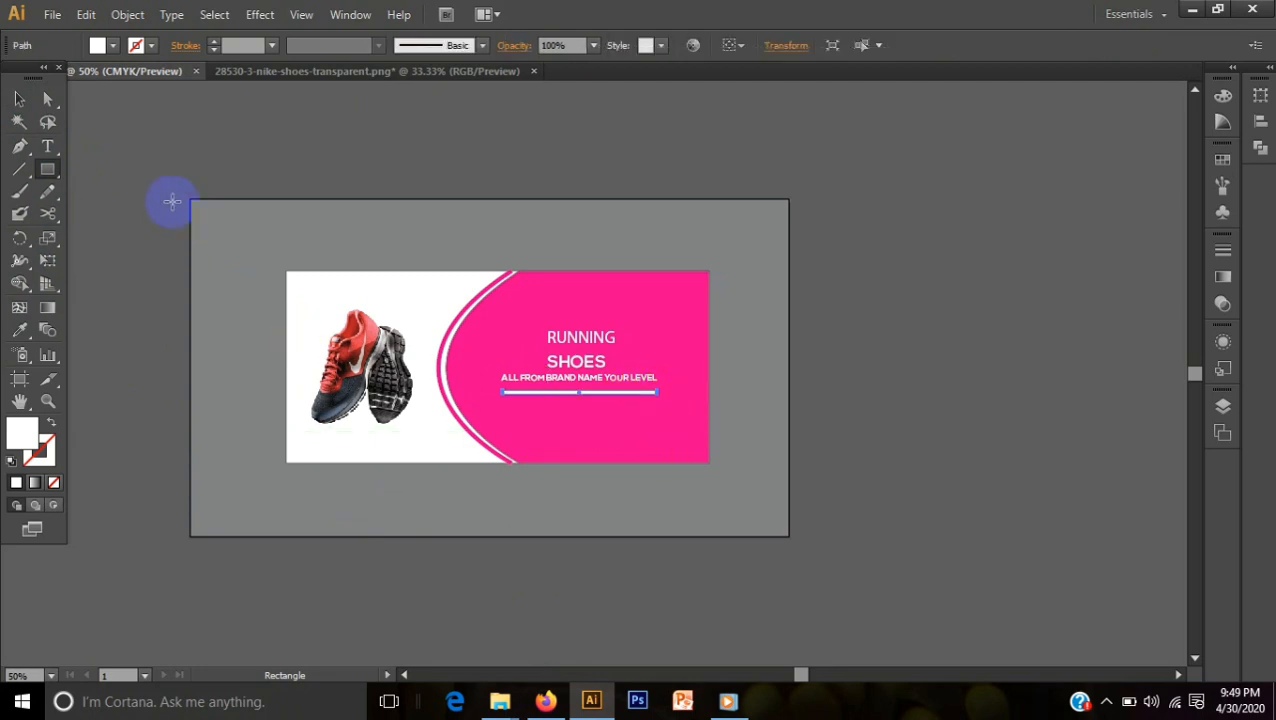
click(20, 98)
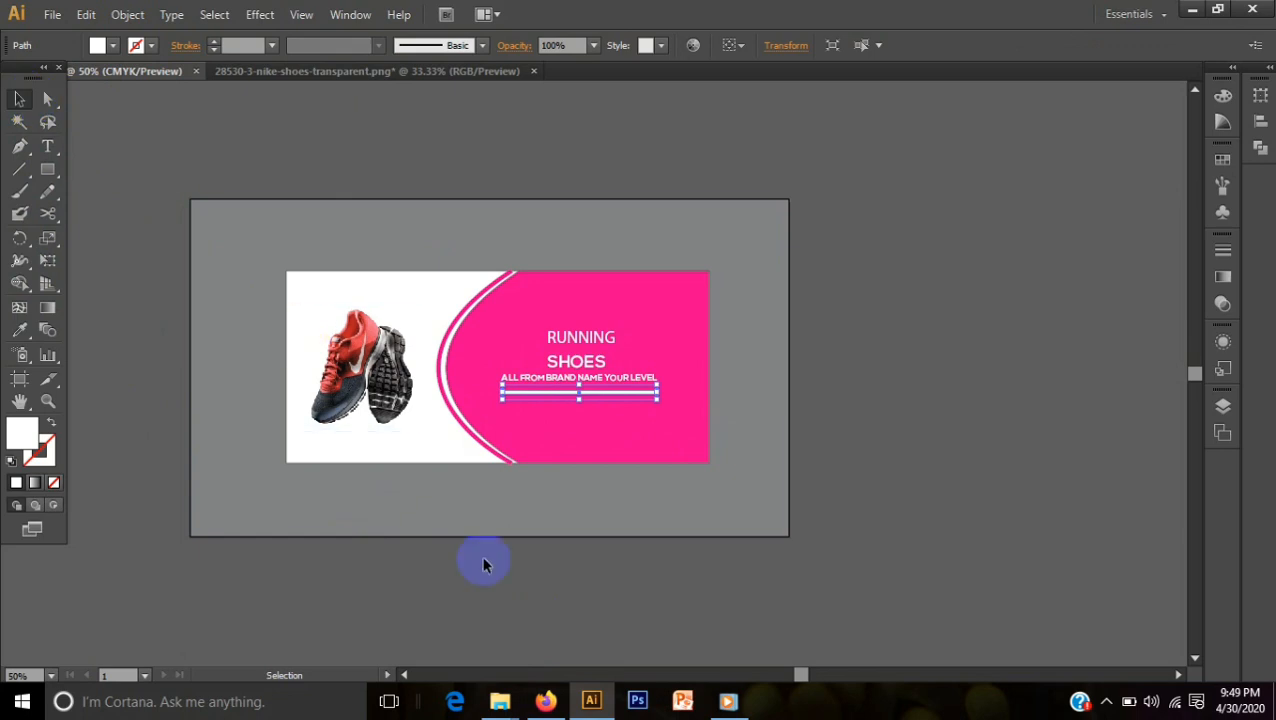
click(580, 569)
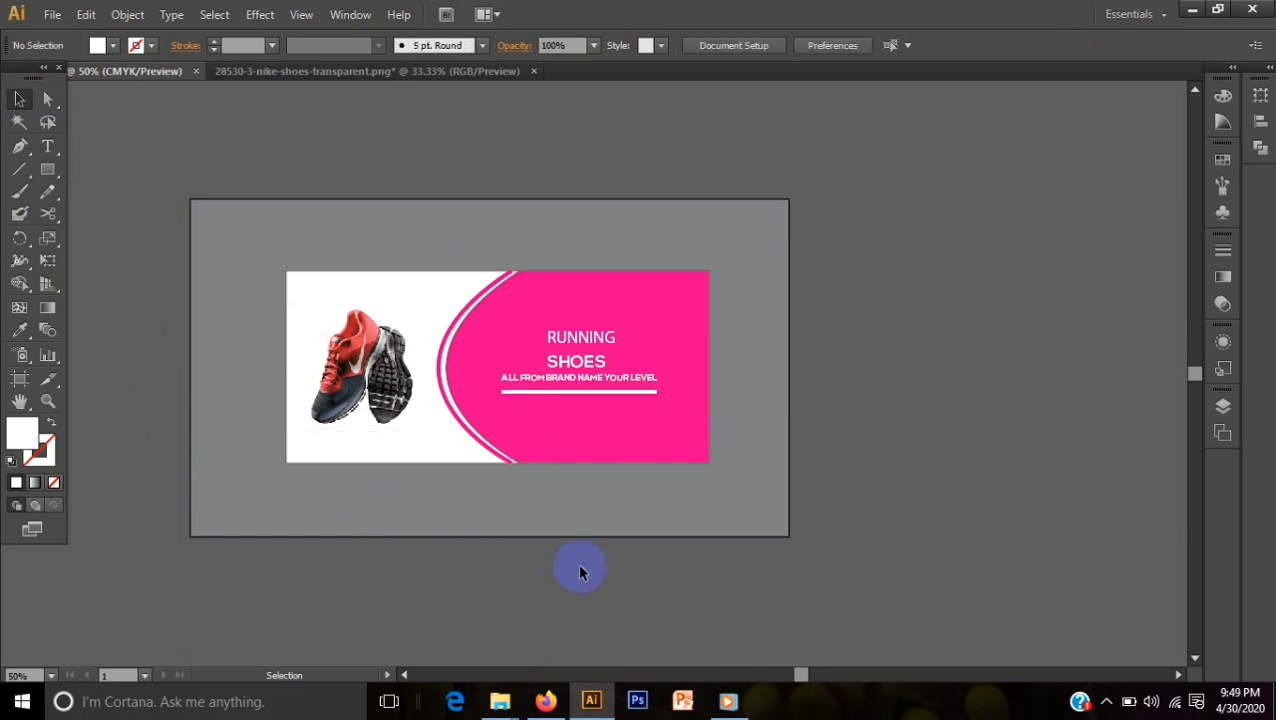
Step: Nudge the white underline bar up closer to the tagline and deselect it
click(573, 393)
key(Up)
key(Up)
key(Up)
key(Up)
key(Up)
key(Up)
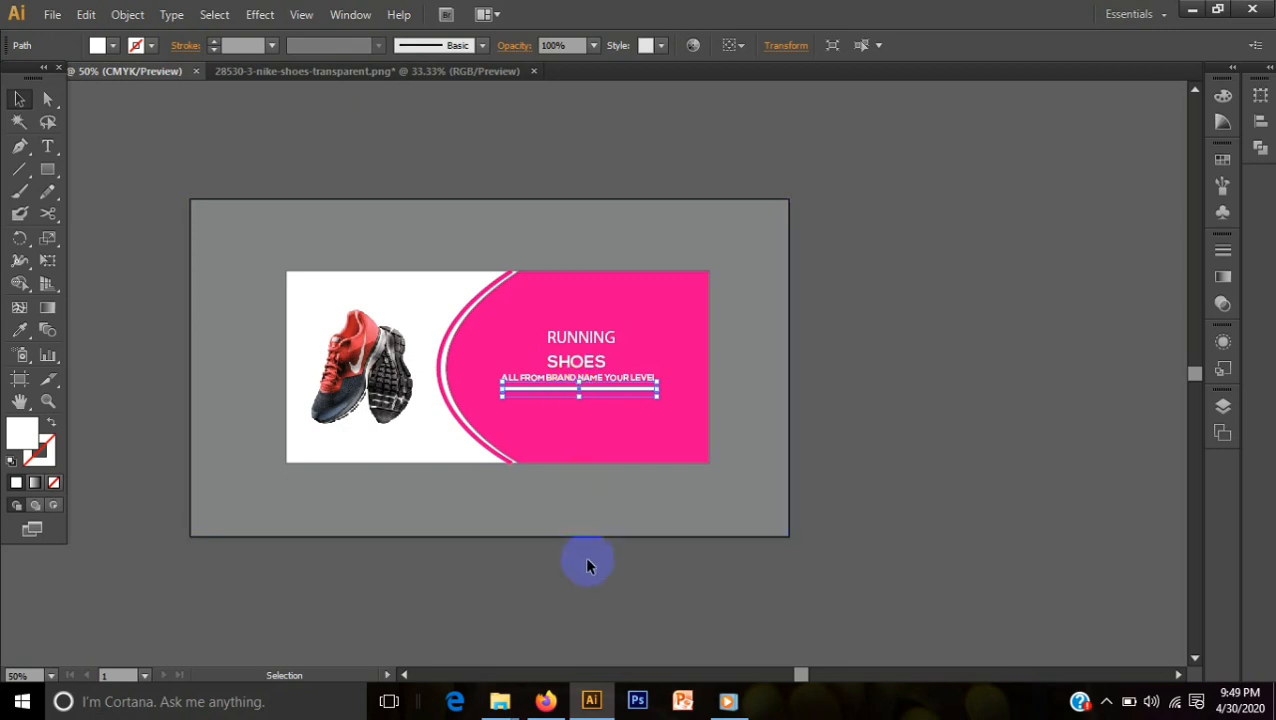
click(584, 603)
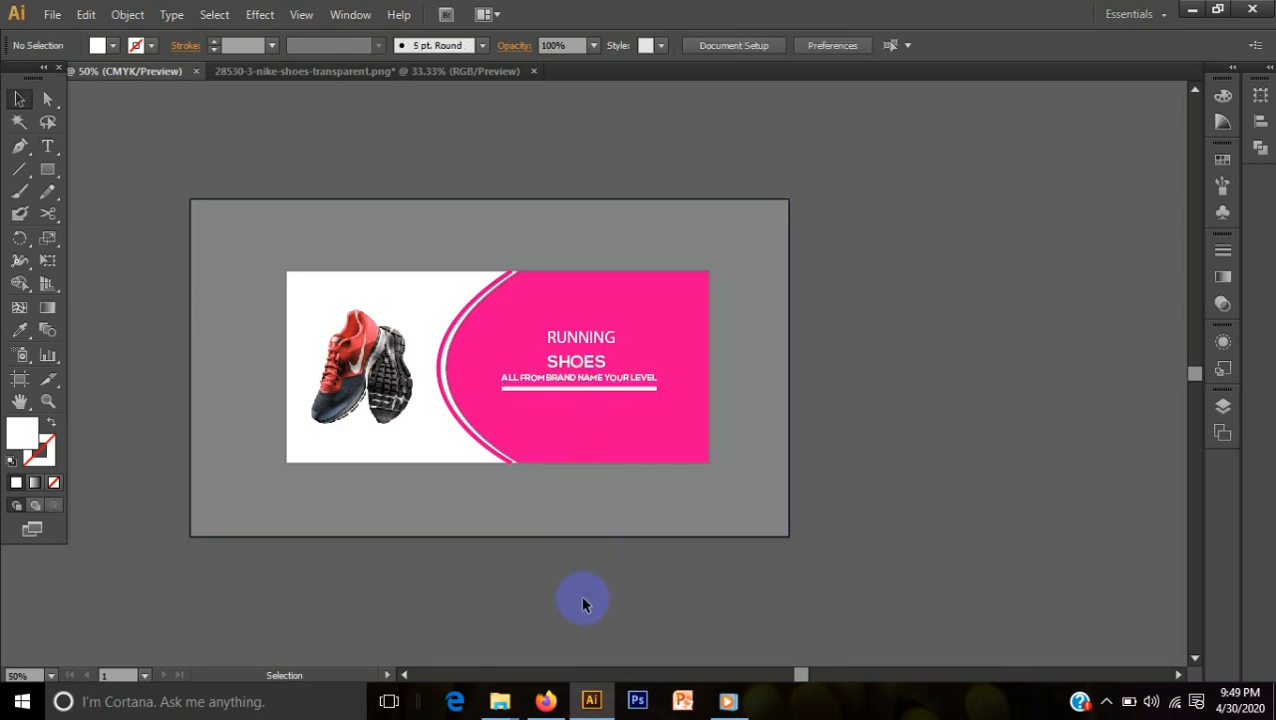
Step: Add the text SHOPE NOW in Nexa Bold at 18 pt below the underline bar and fill it with white
click(47, 146)
click(526, 424)
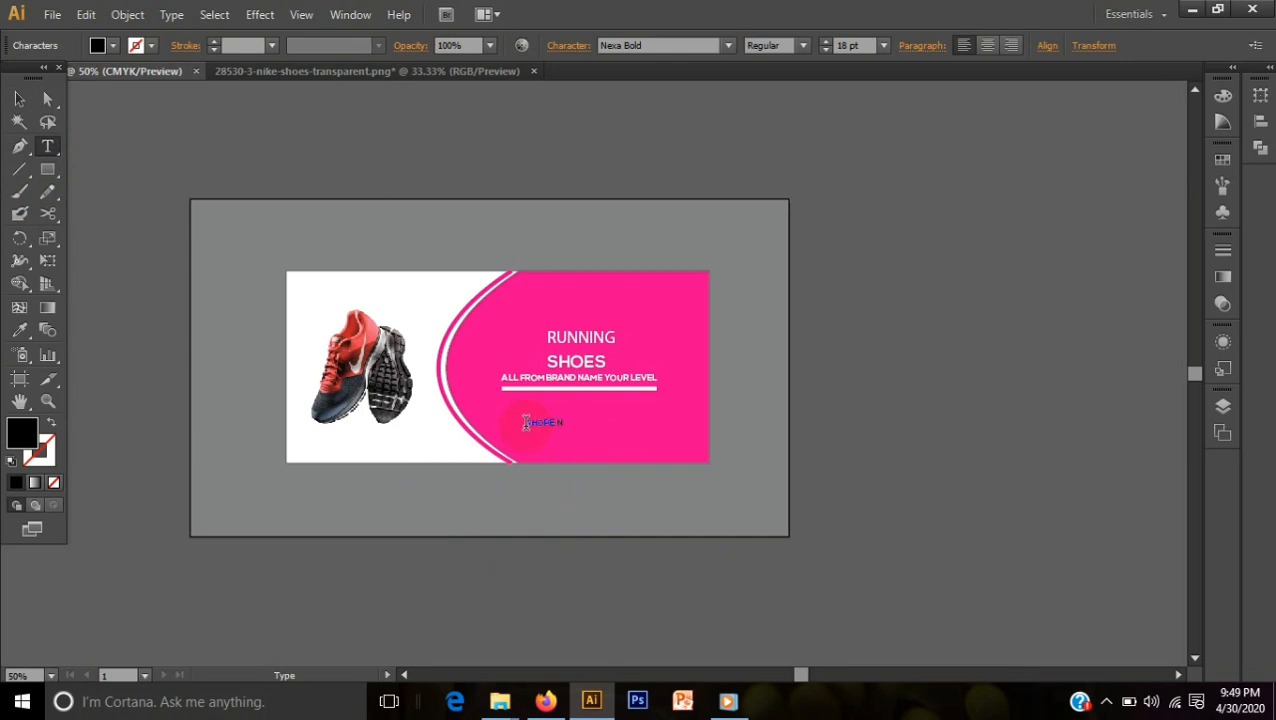
drag(526, 424, 641, 421)
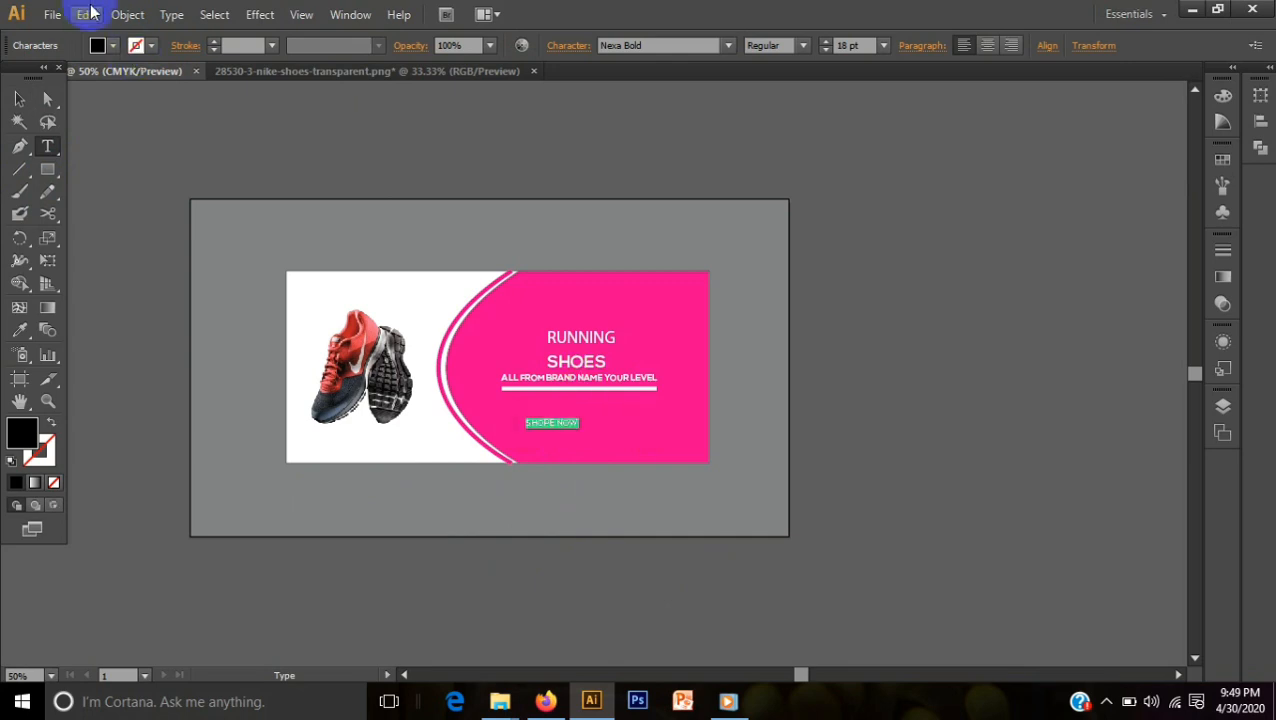
click(113, 45)
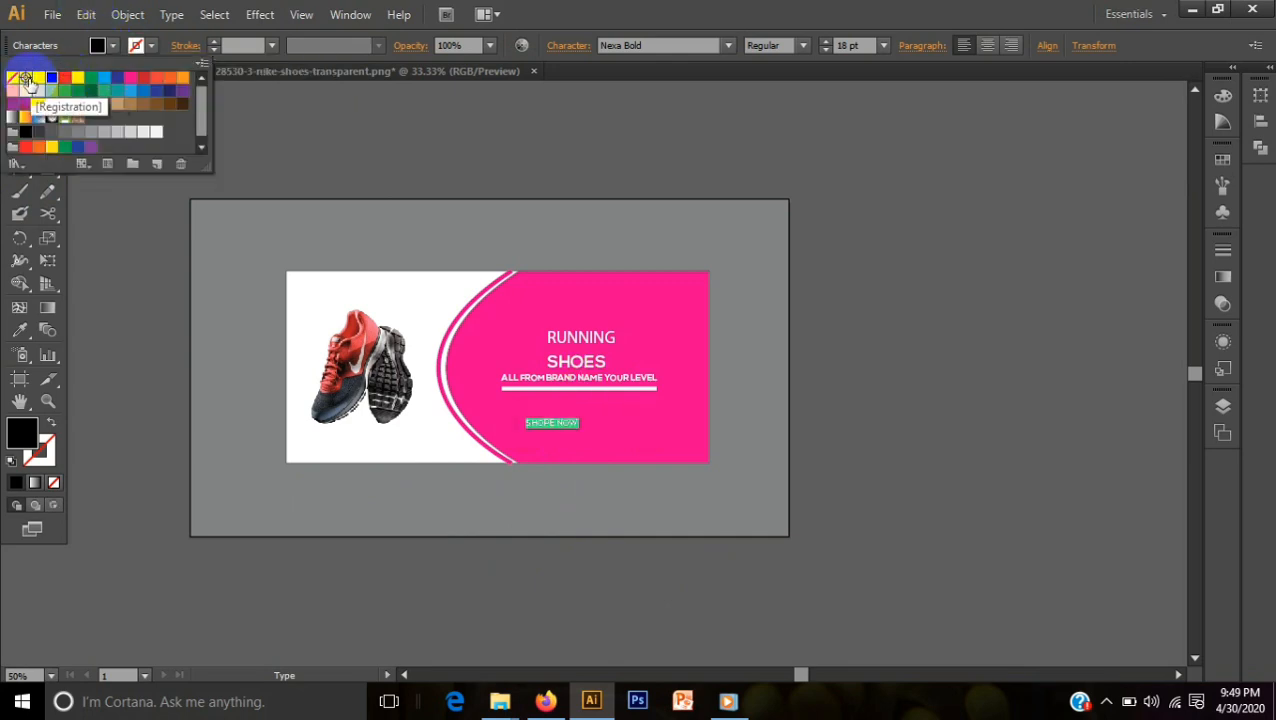
click(40, 79)
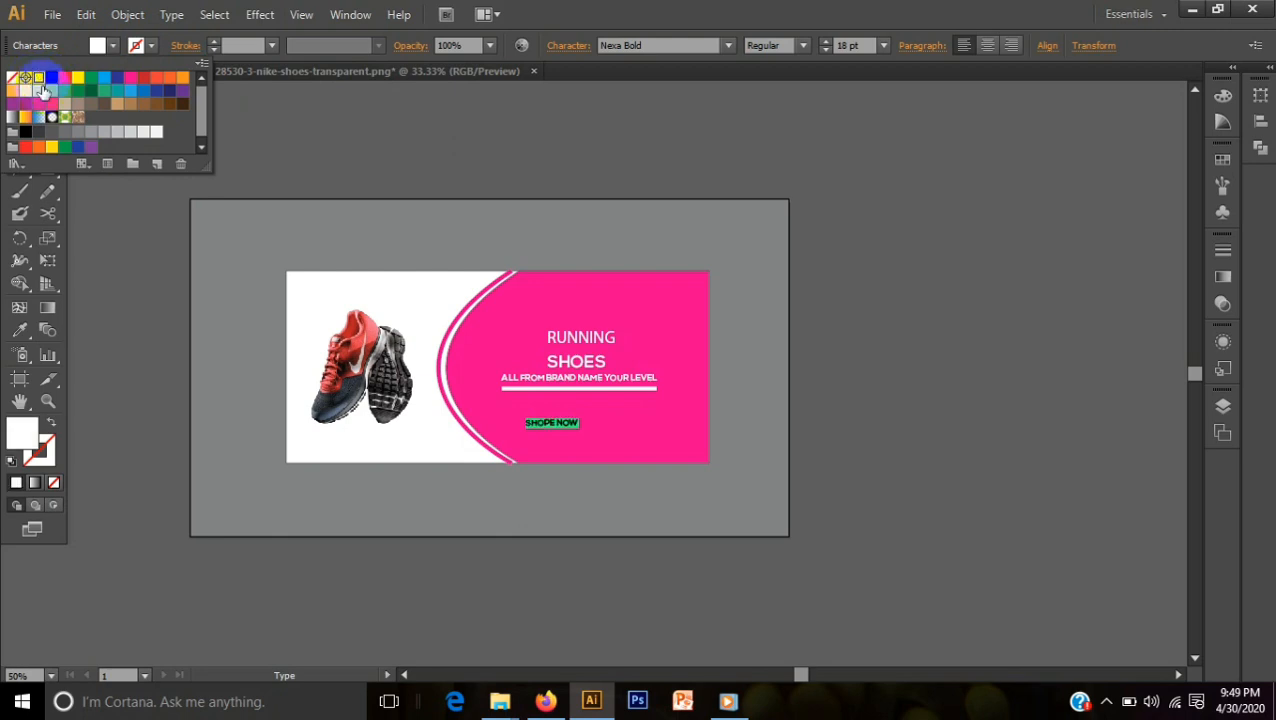
click(531, 17)
click(22, 100)
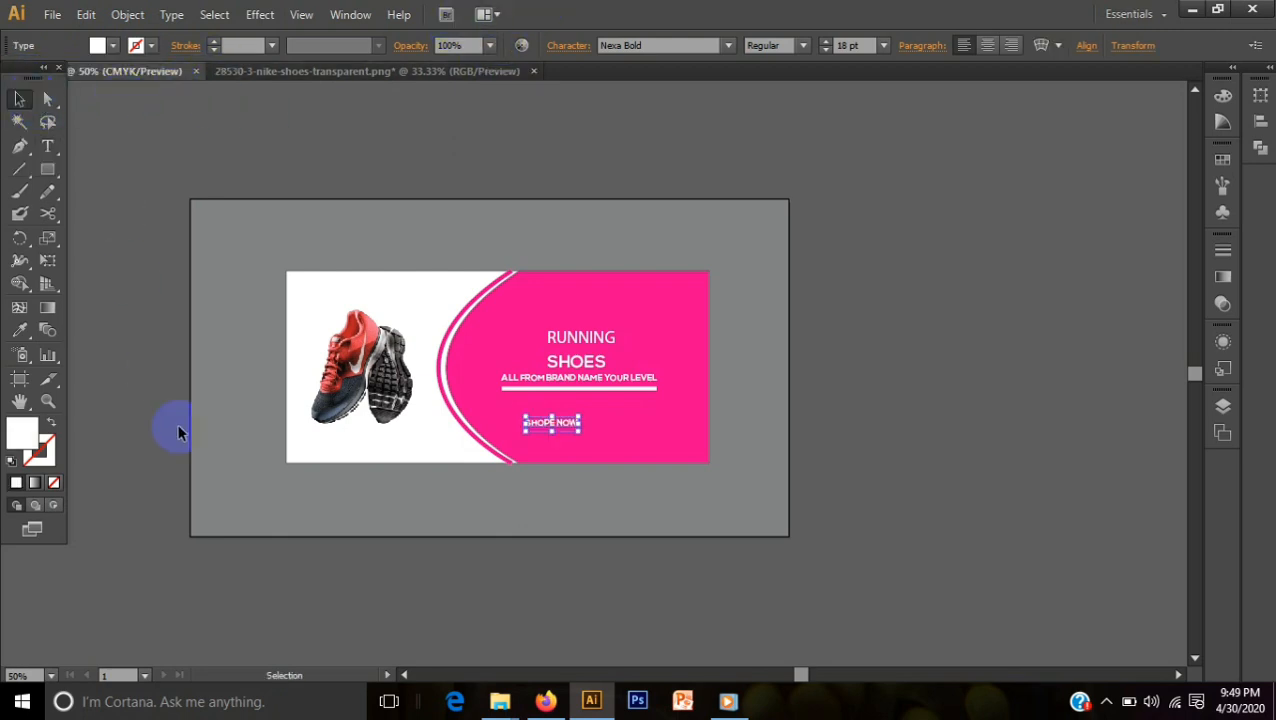
Step: Delete the misspelled SHOPE NOW text below the underline bar
click(461, 560)
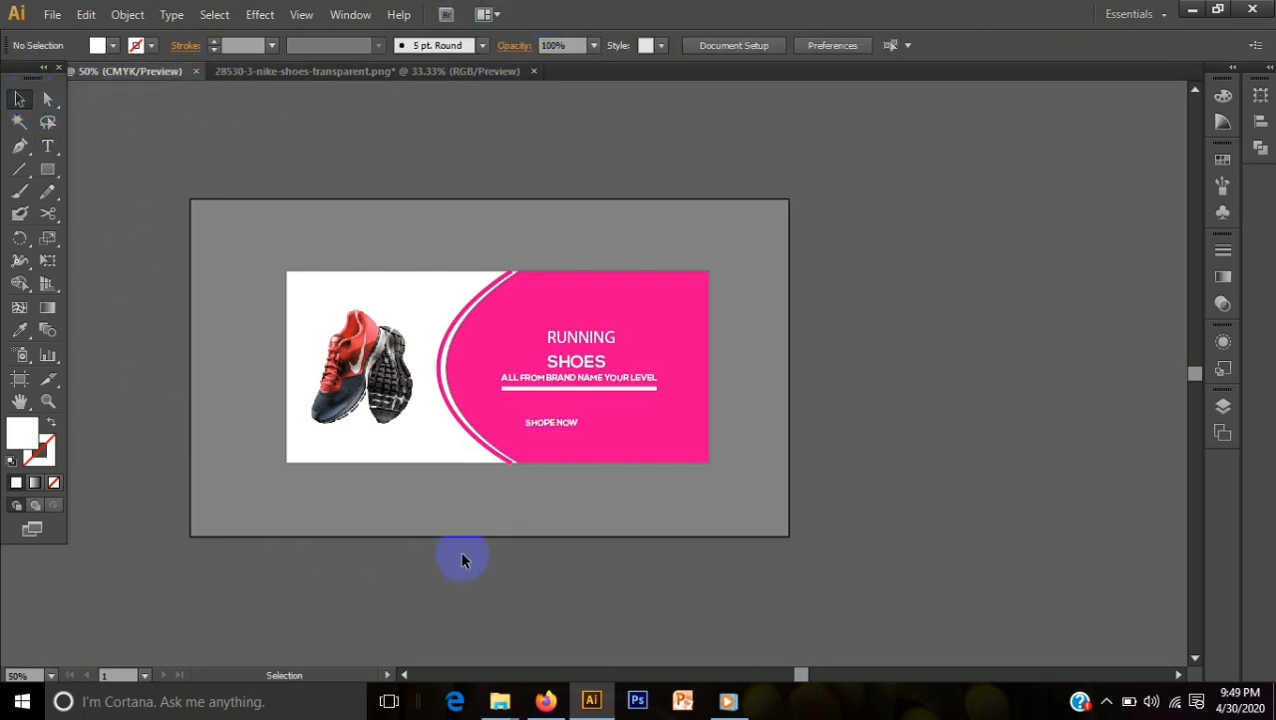
click(545, 422)
key(Delete)
Step: Add the text SHOP NOW in Nexa Bold at 24 pt below the underline bar and fill it with white
click(47, 146)
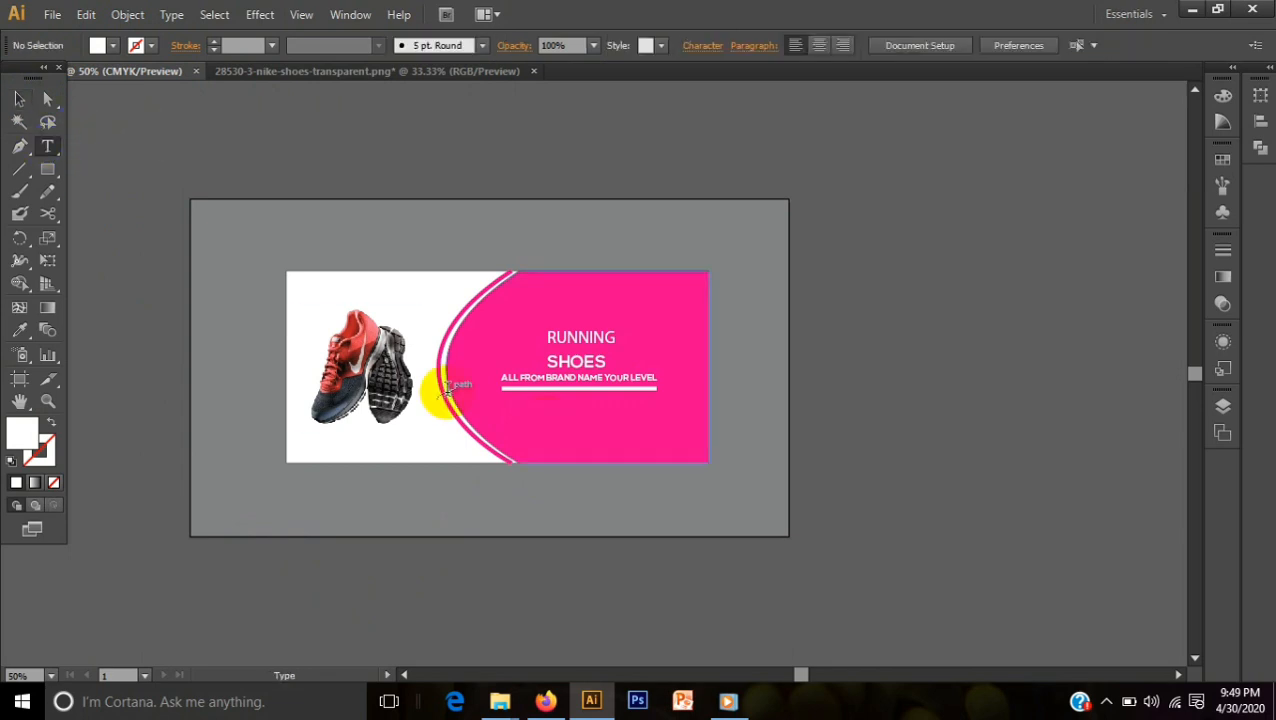
click(563, 423)
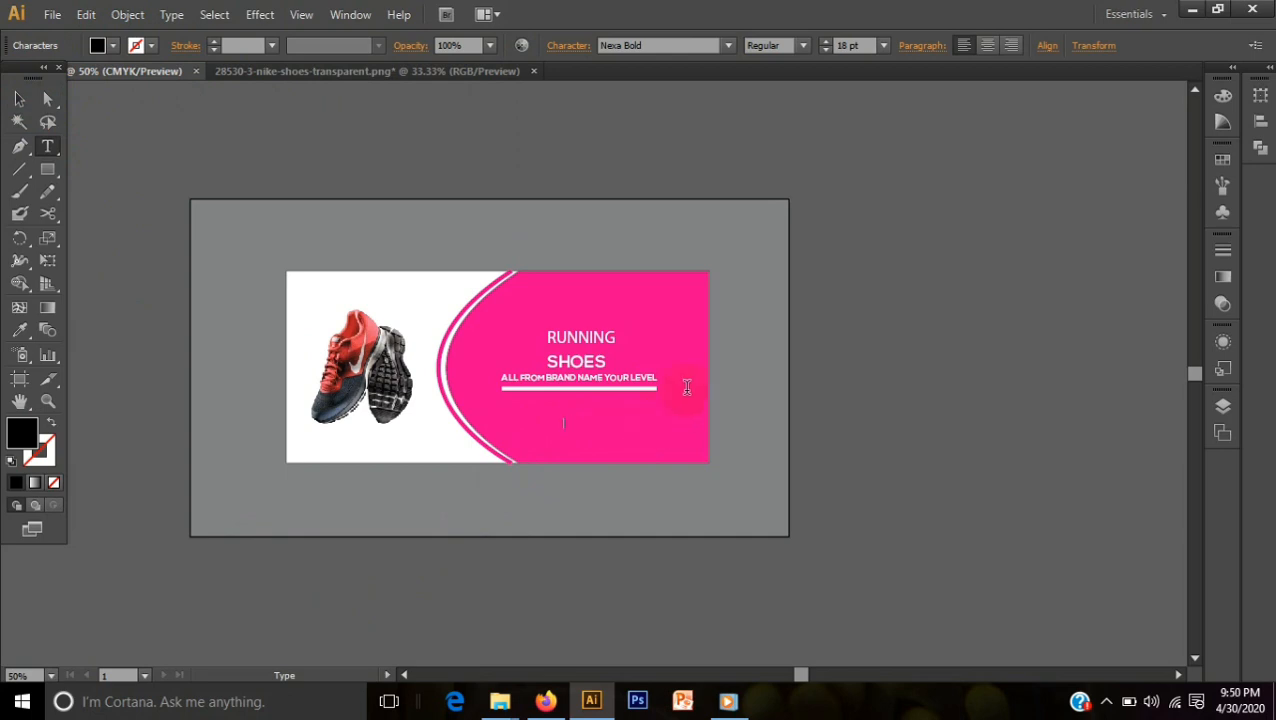
click(883, 45)
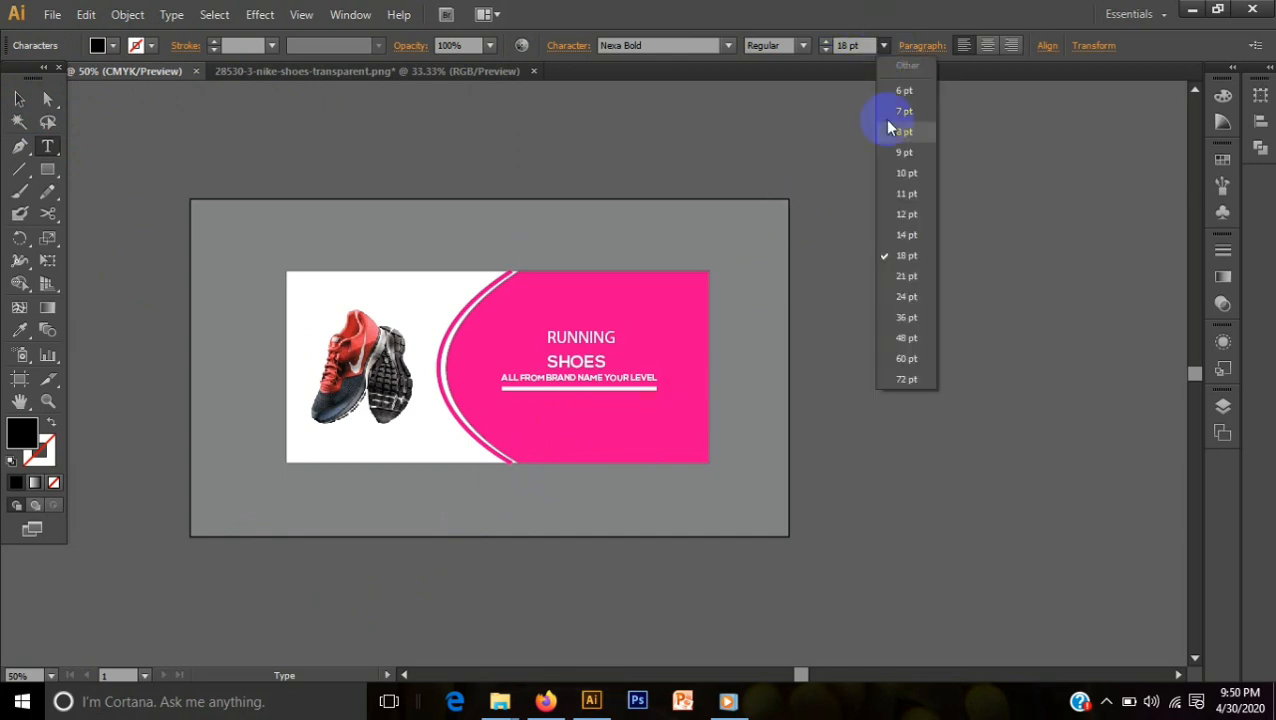
click(901, 302)
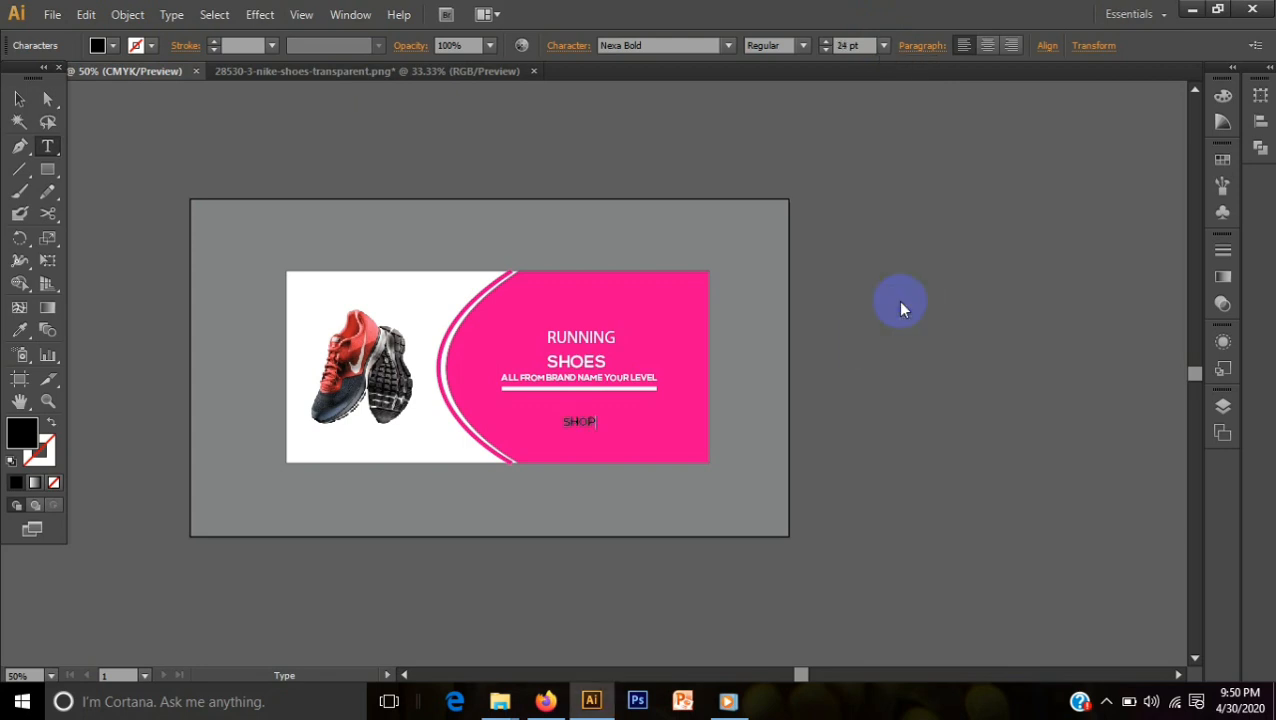
click(19, 99)
click(97, 45)
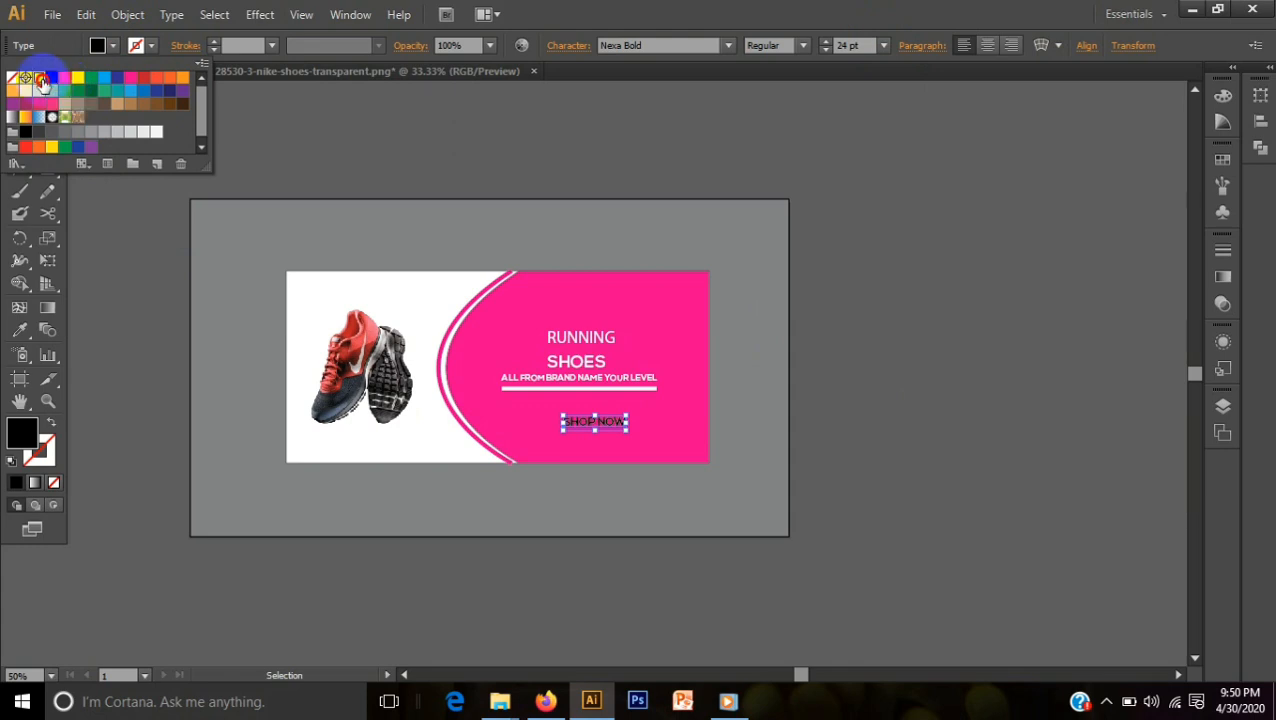
click(38, 77)
click(544, 21)
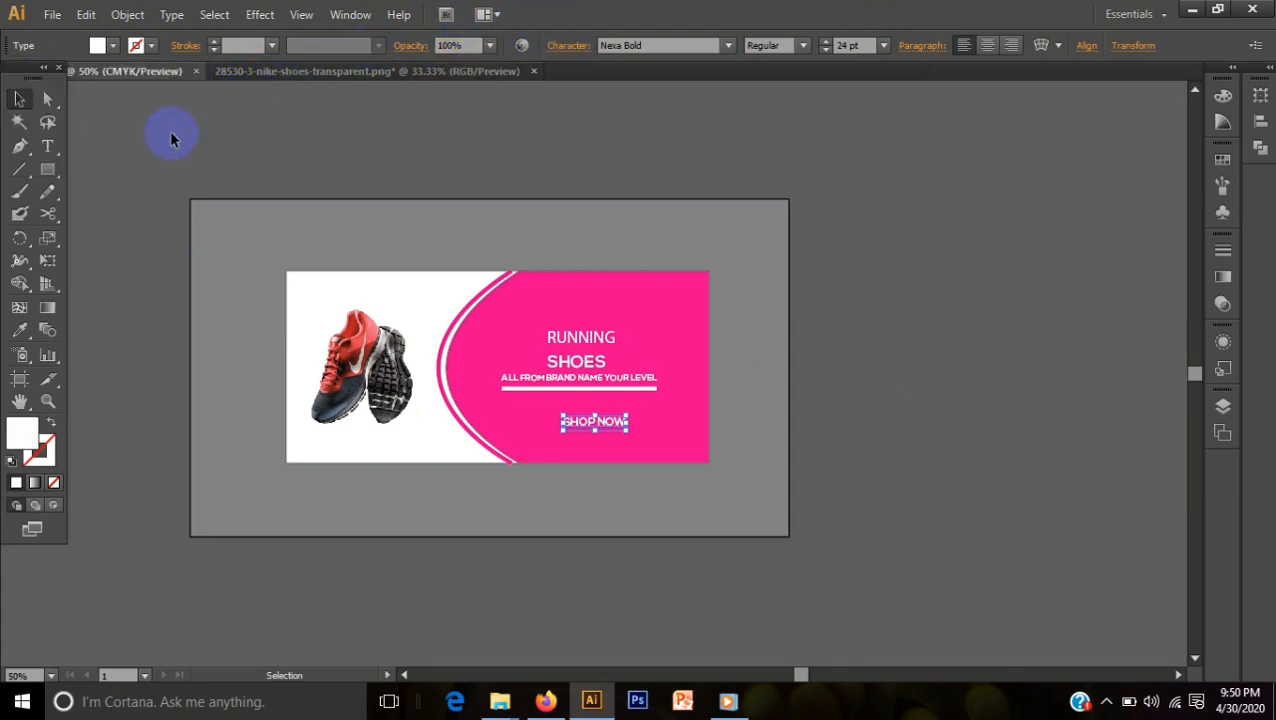
Step: Draw a rectangle framing the SHOP NOW text, with no fill and a white stroke
drag(47, 169, 85, 165)
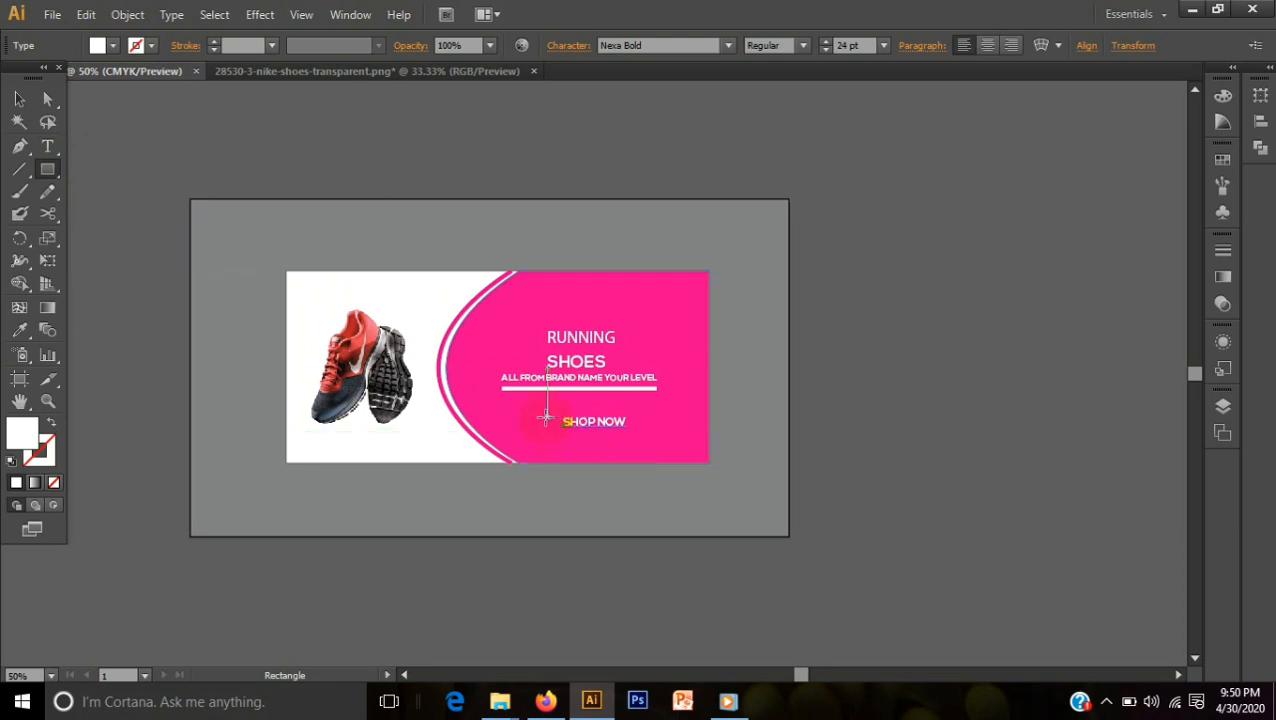
drag(546, 408, 634, 437)
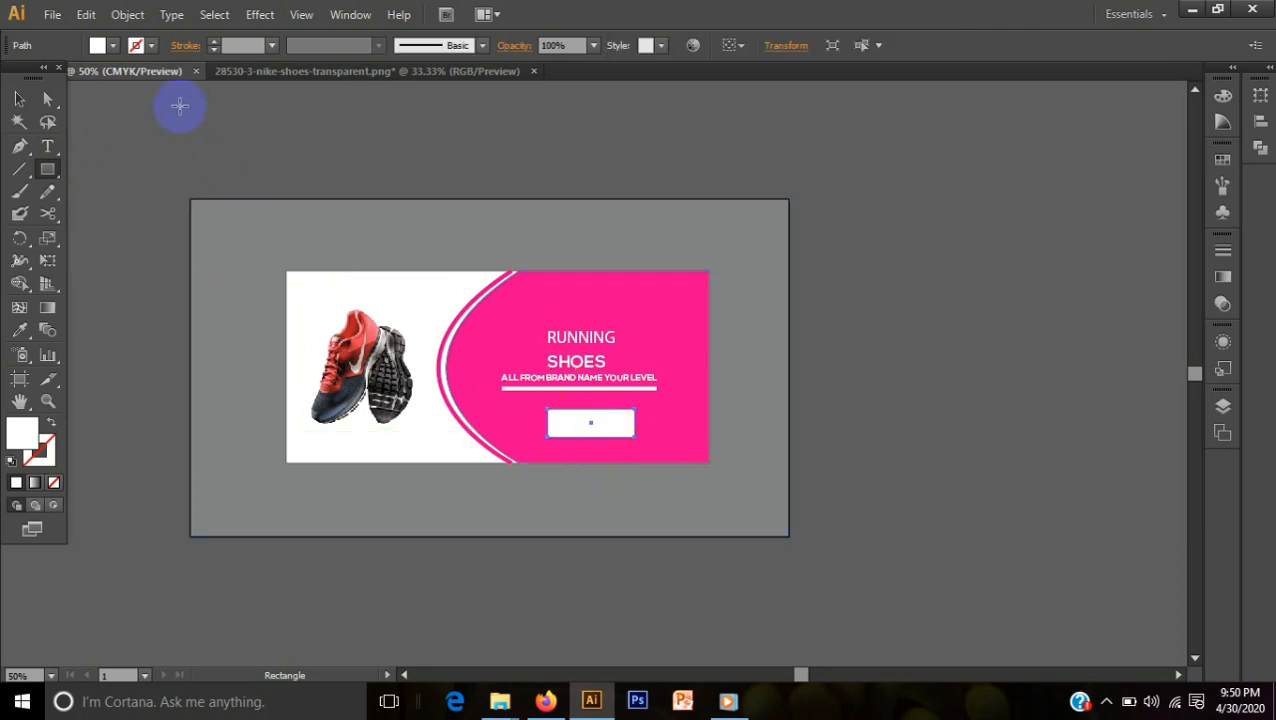
click(115, 52)
click(12, 77)
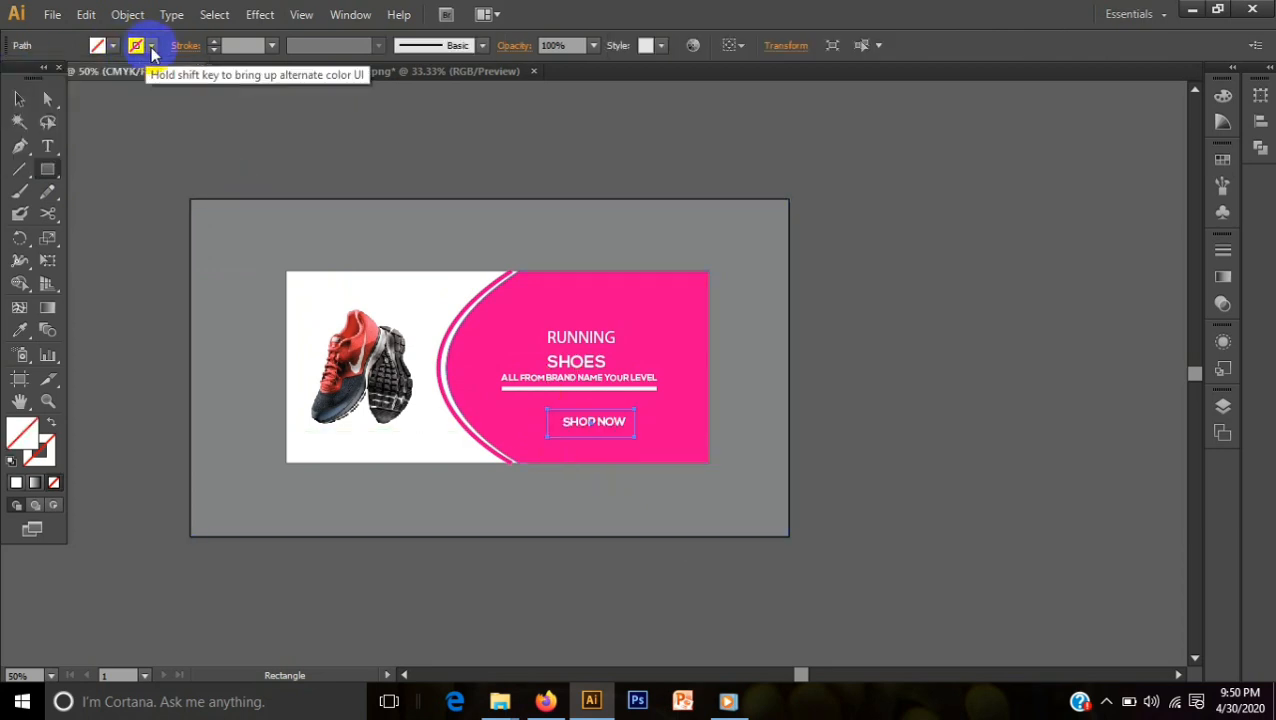
click(152, 52)
click(38, 77)
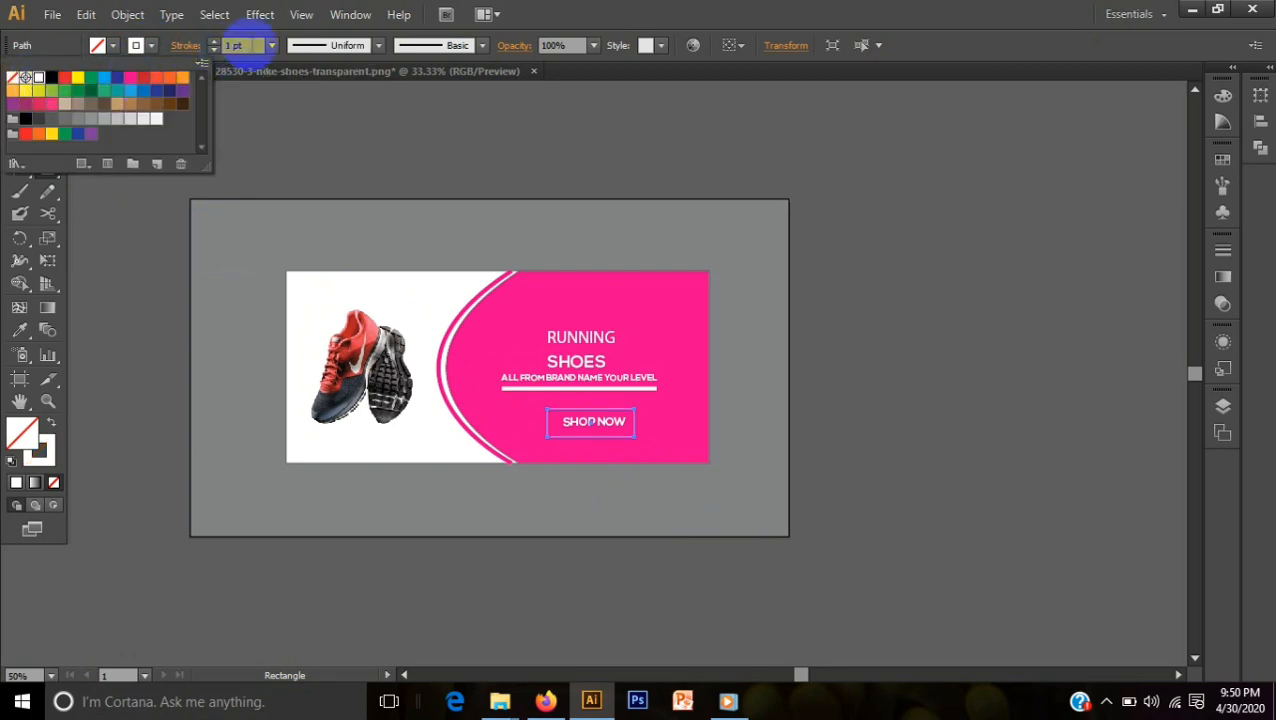
Step: Set the stroke weight of the SHOP NOW frame to 4 pt and deselect it
click(218, 44)
click(213, 42)
click(213, 42)
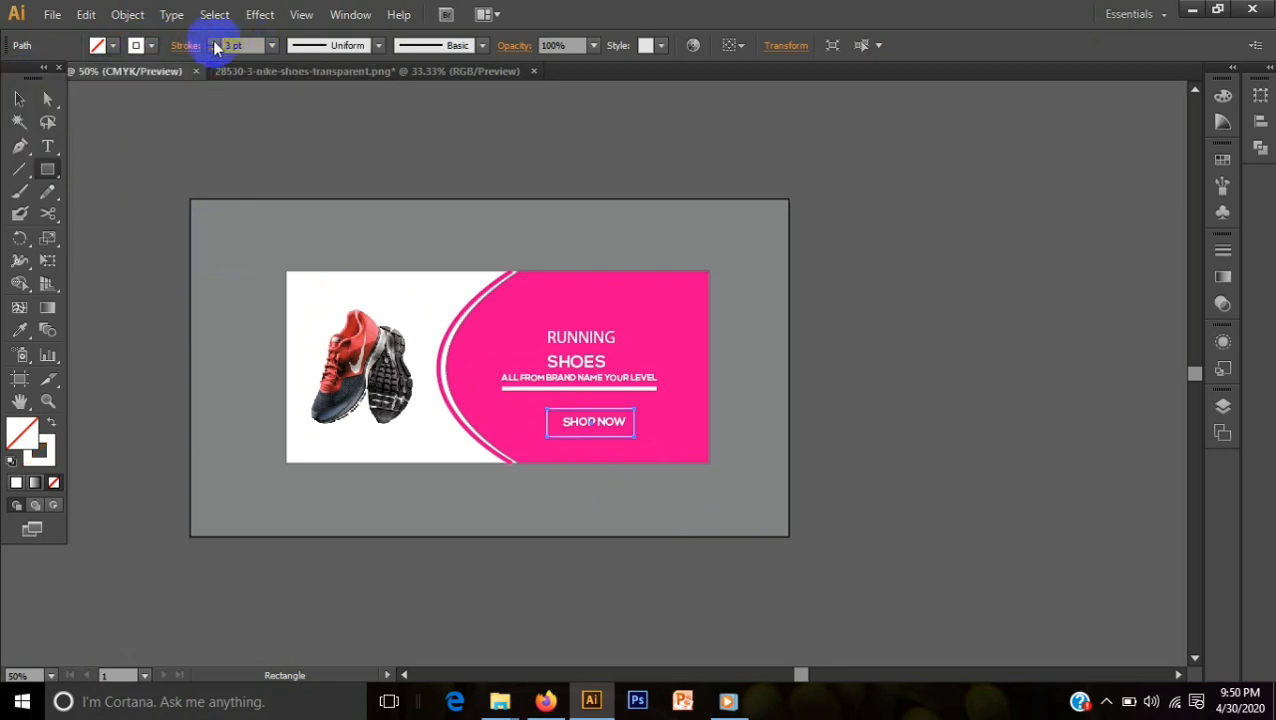
click(19, 98)
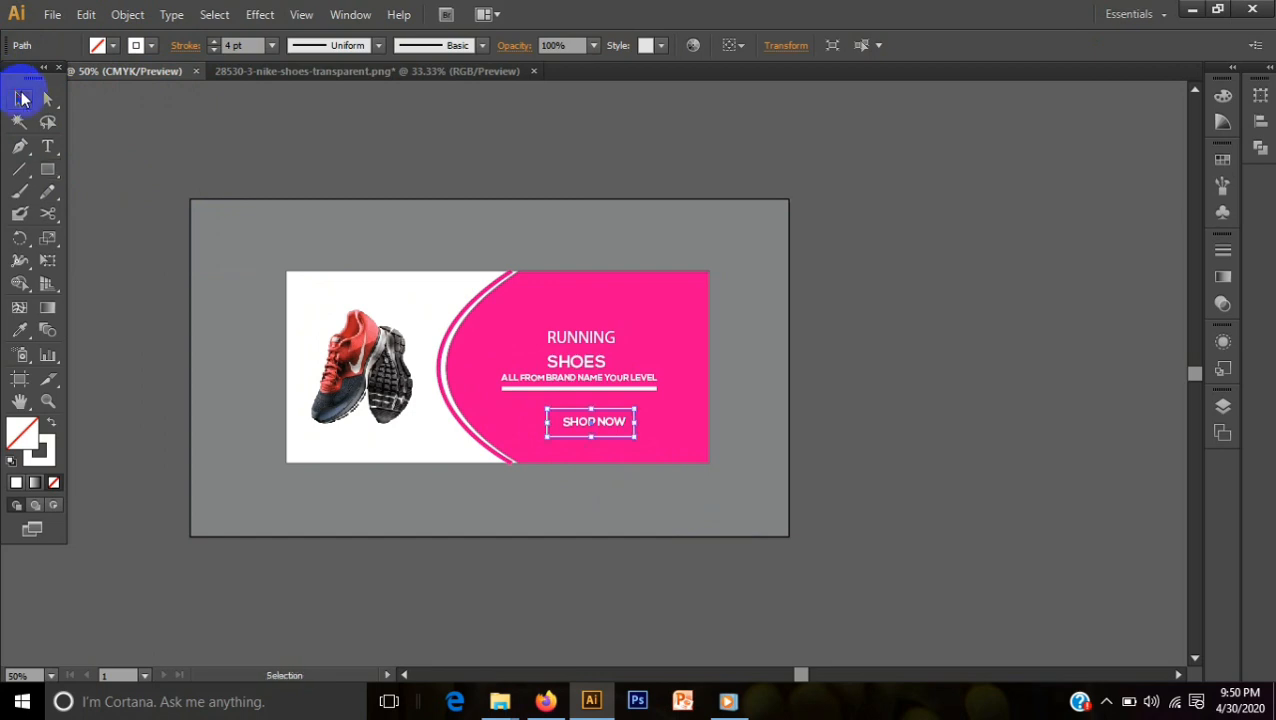
click(297, 453)
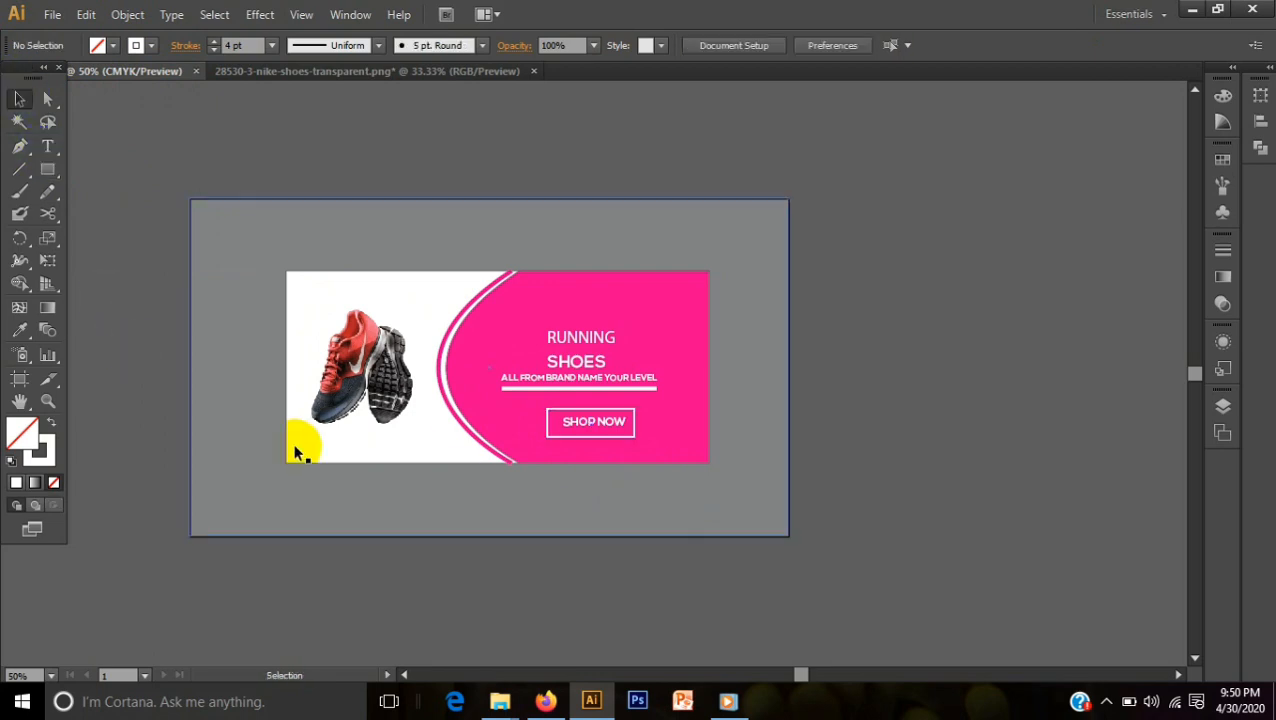
Step: Align RUNNING, SHOES, the tagline, underline bar, SHOP NOW text and its frame on a common horizontal center
click(580, 338)
shift+click(589, 366)
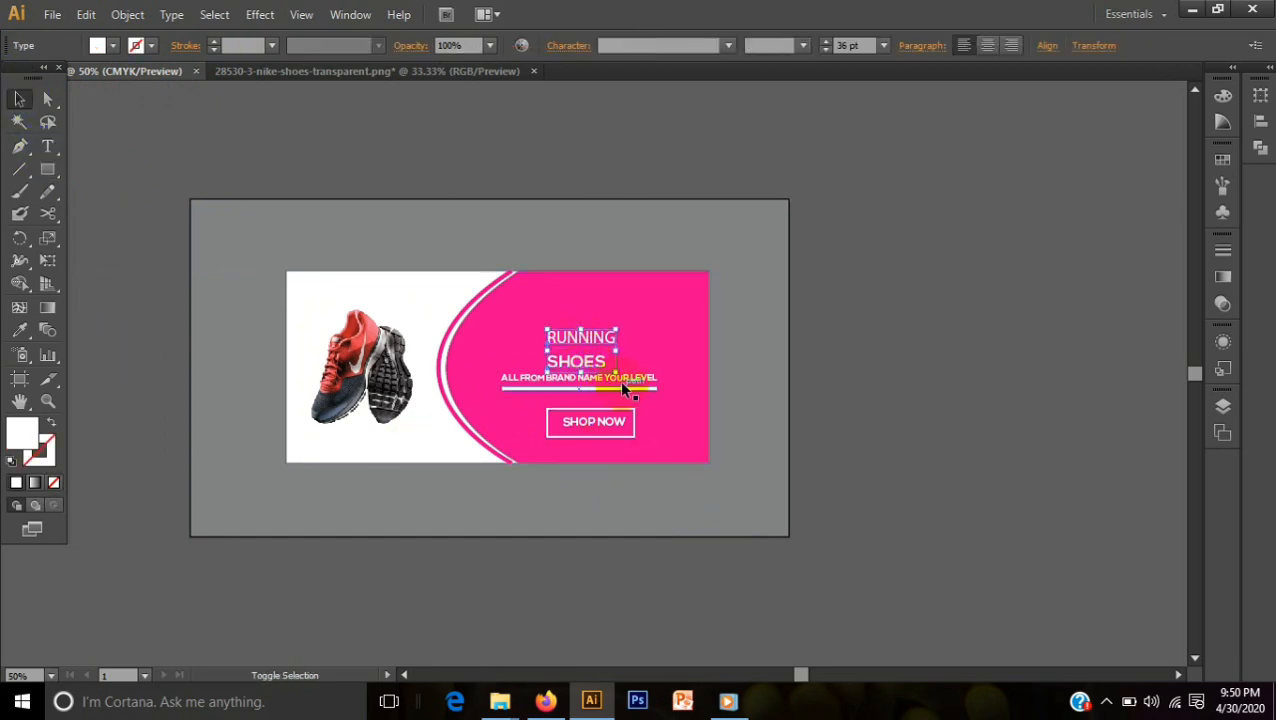
shift+click(630, 382)
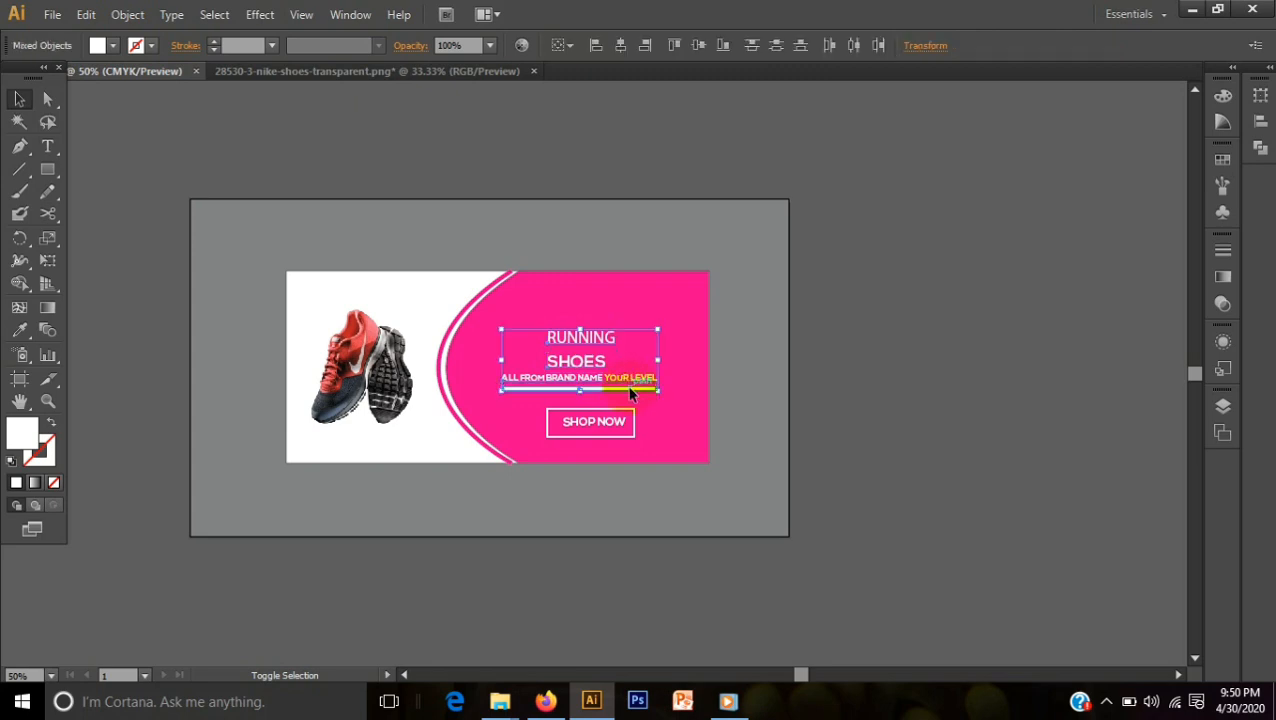
shift+click(618, 424)
shift+click(620, 430)
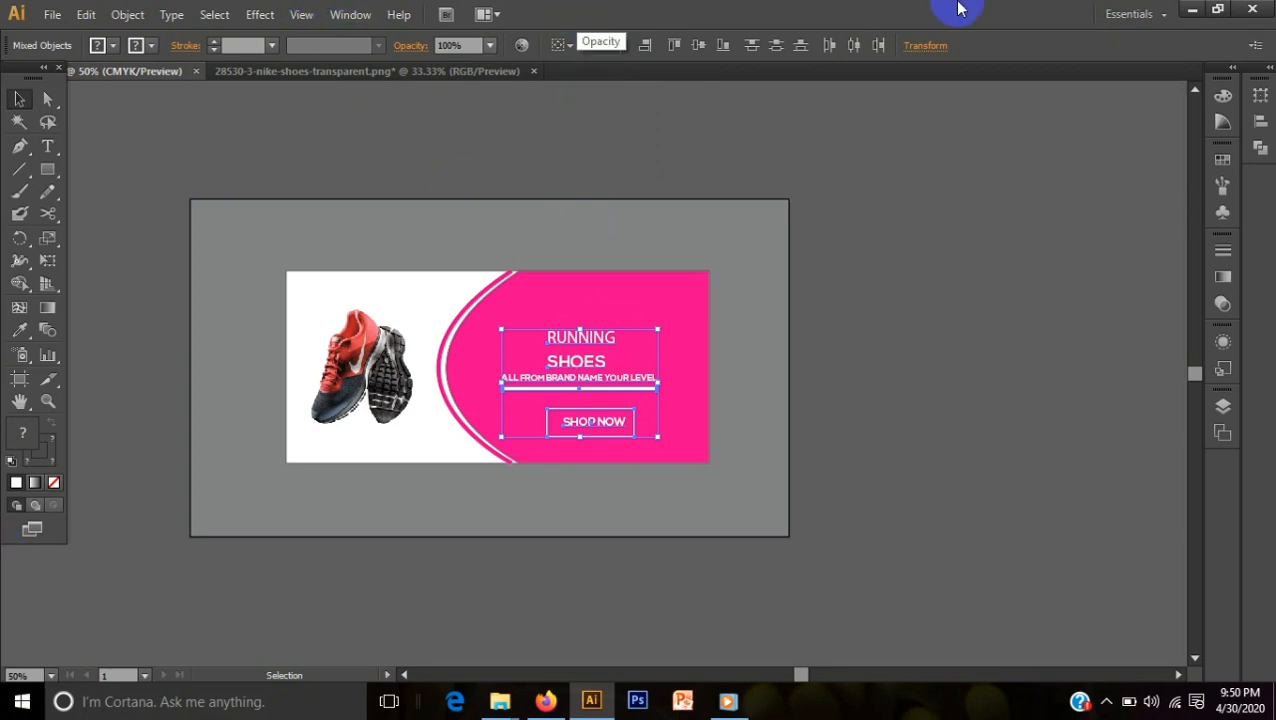
click(621, 46)
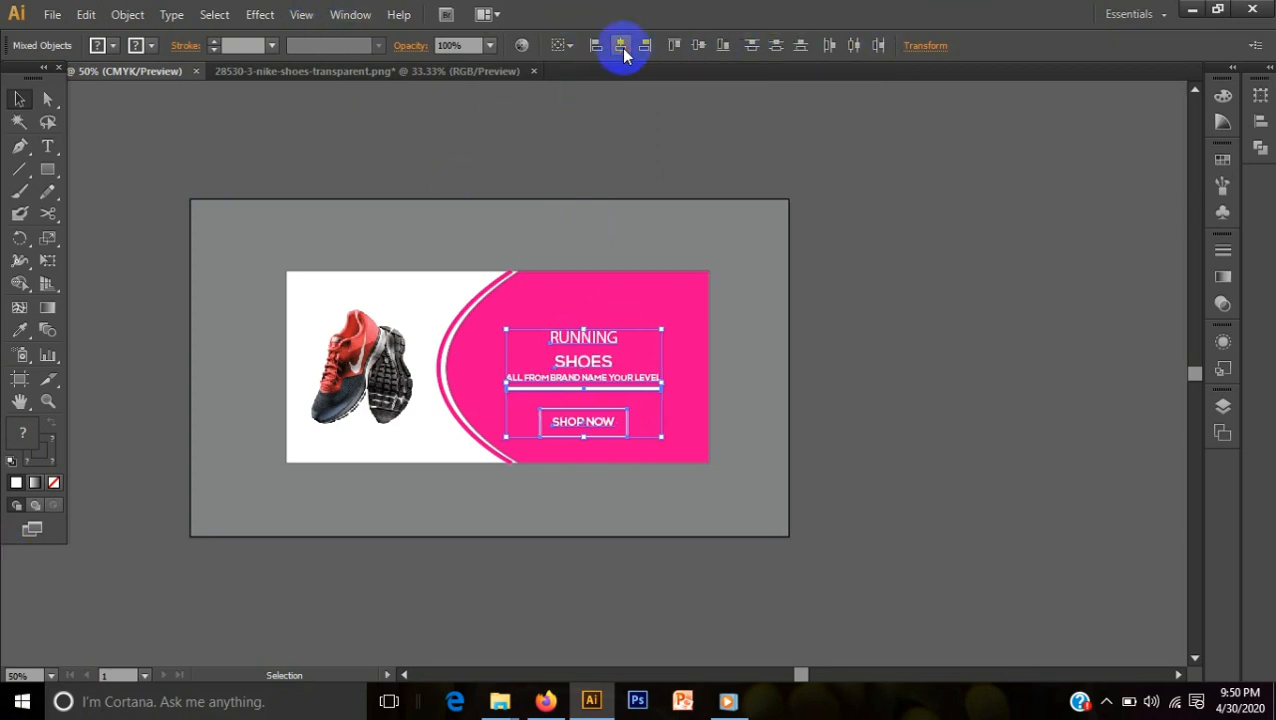
click(947, 420)
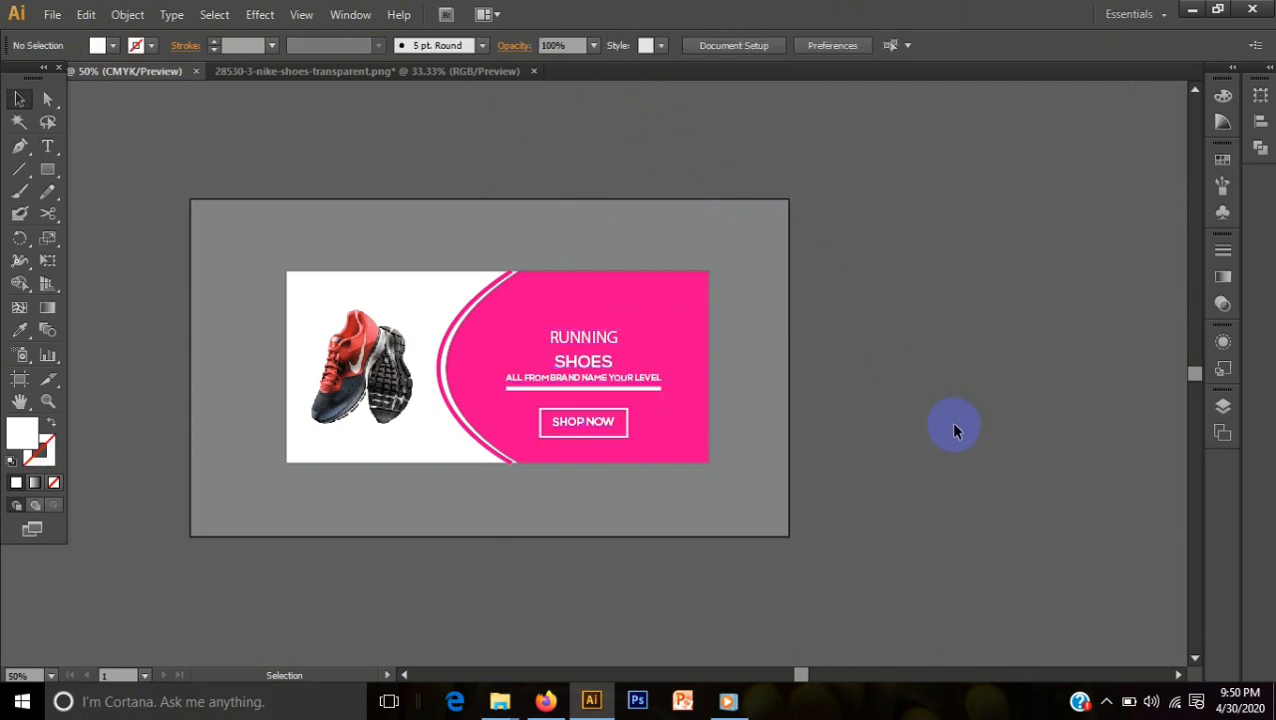
Step: Change the font of the tagline ALL FROM BRAND NAME YOUR LEVEL to Nexa Light and deselect it
click(654, 378)
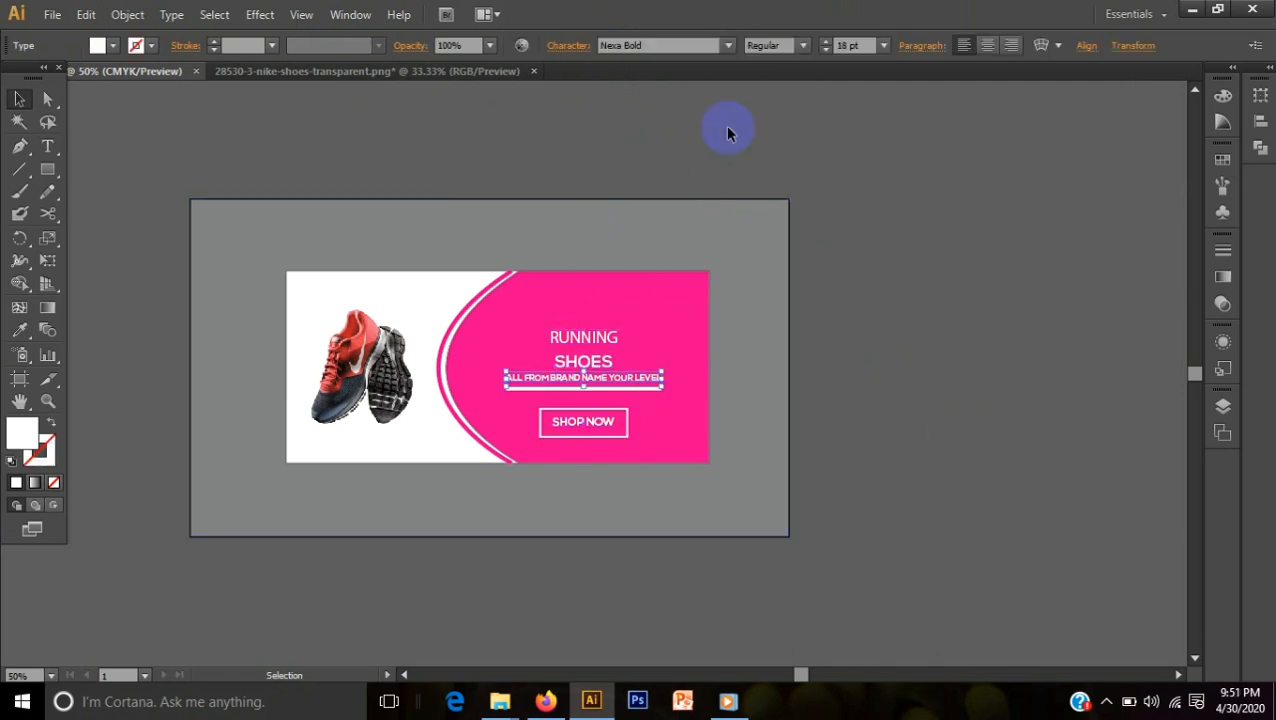
click(802, 45)
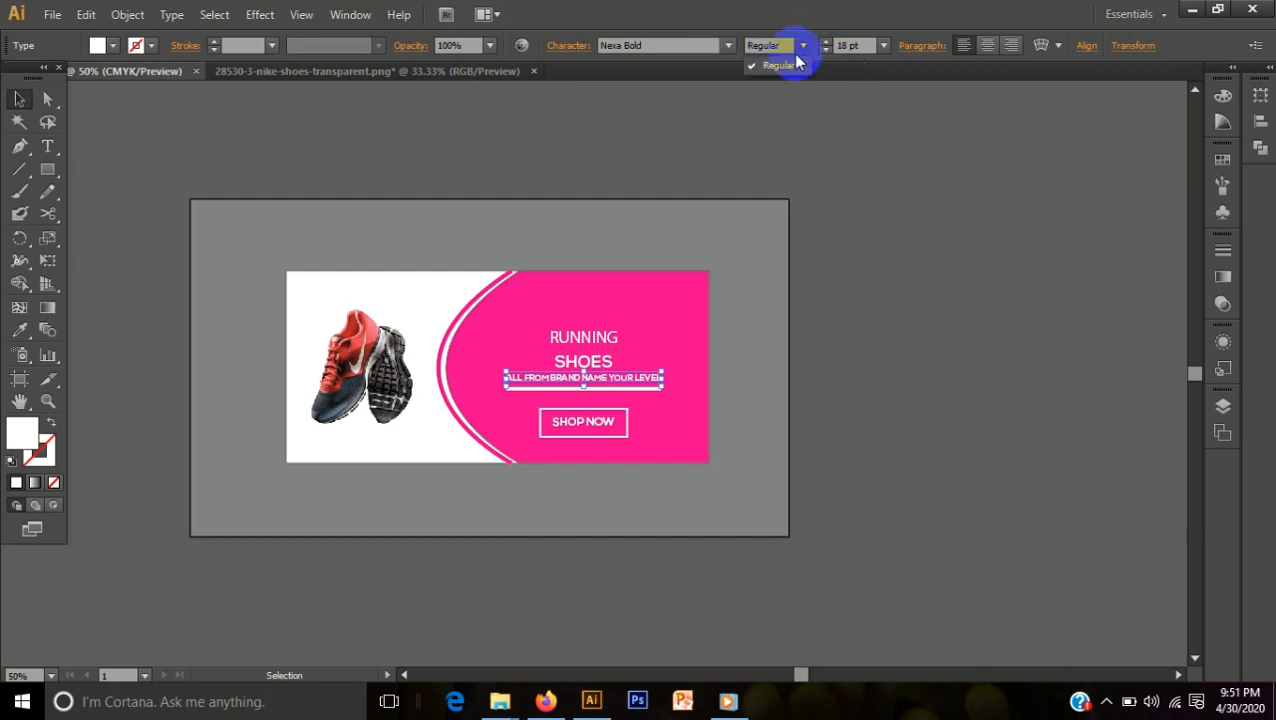
click(729, 45)
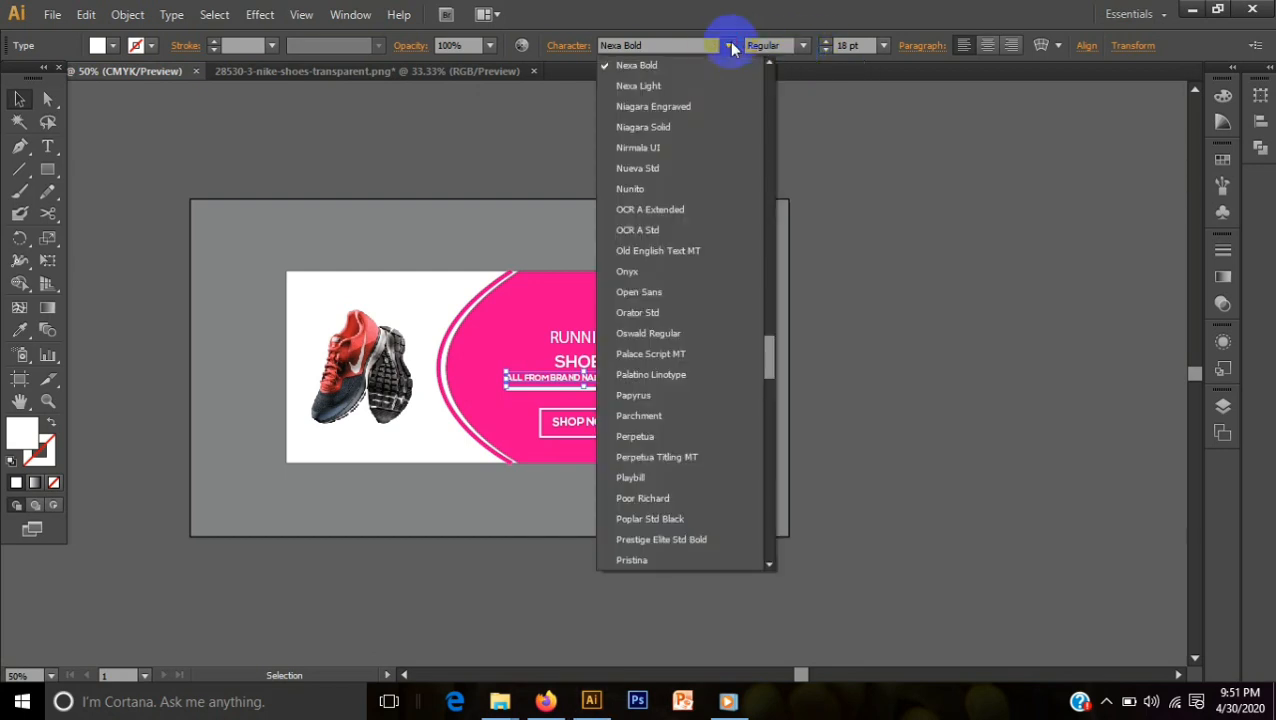
click(671, 87)
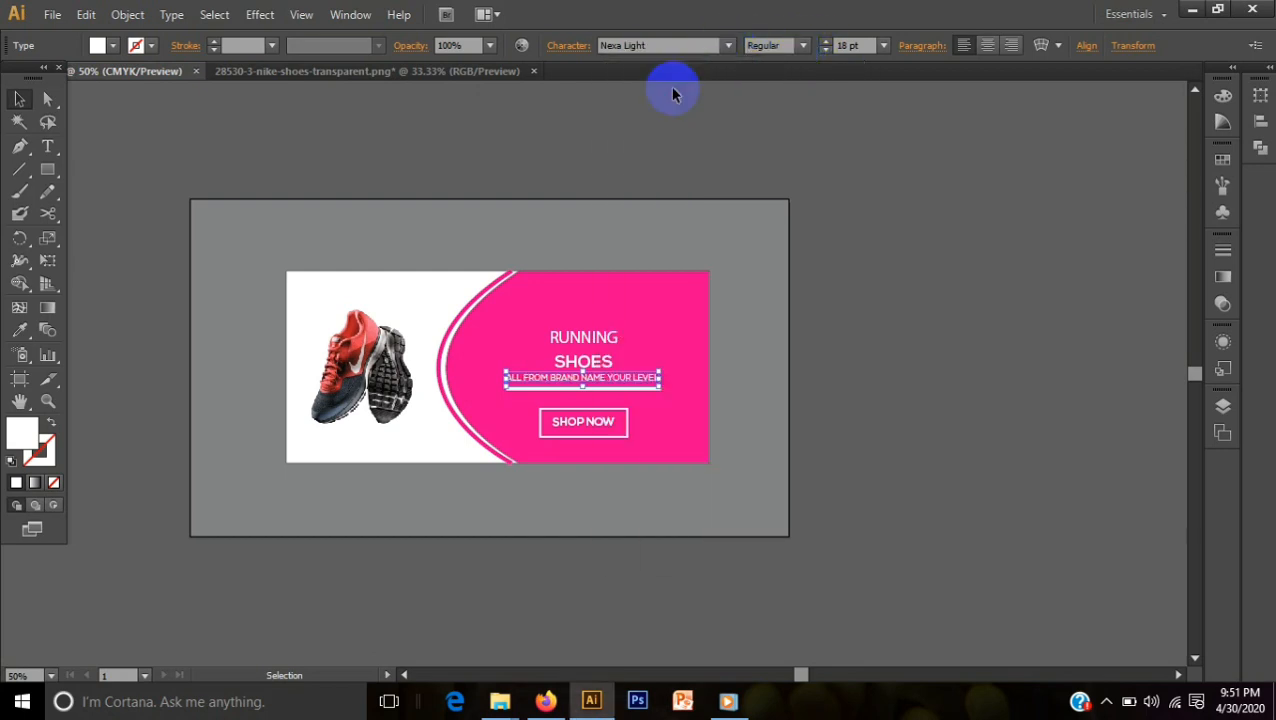
click(115, 142)
Step: Enlarge the SHOES text to 39 pt and nudge it slightly left to center it under RUNNING
click(588, 370)
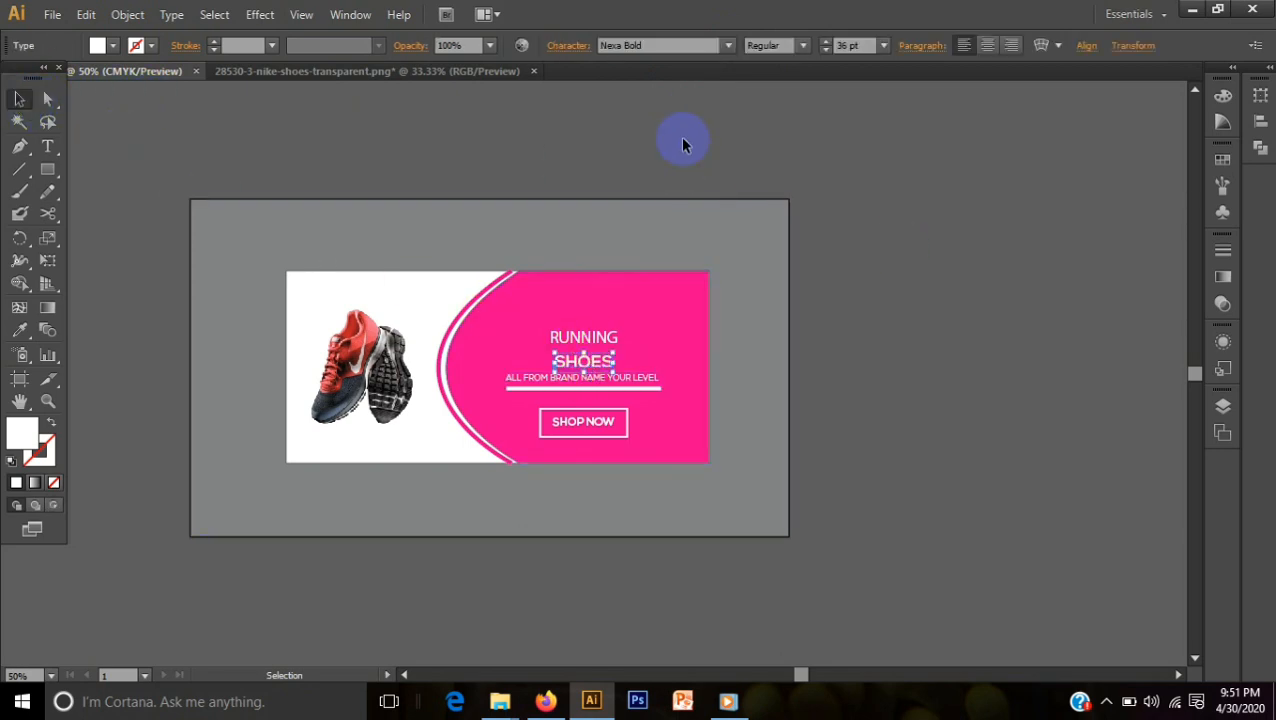
click(826, 51)
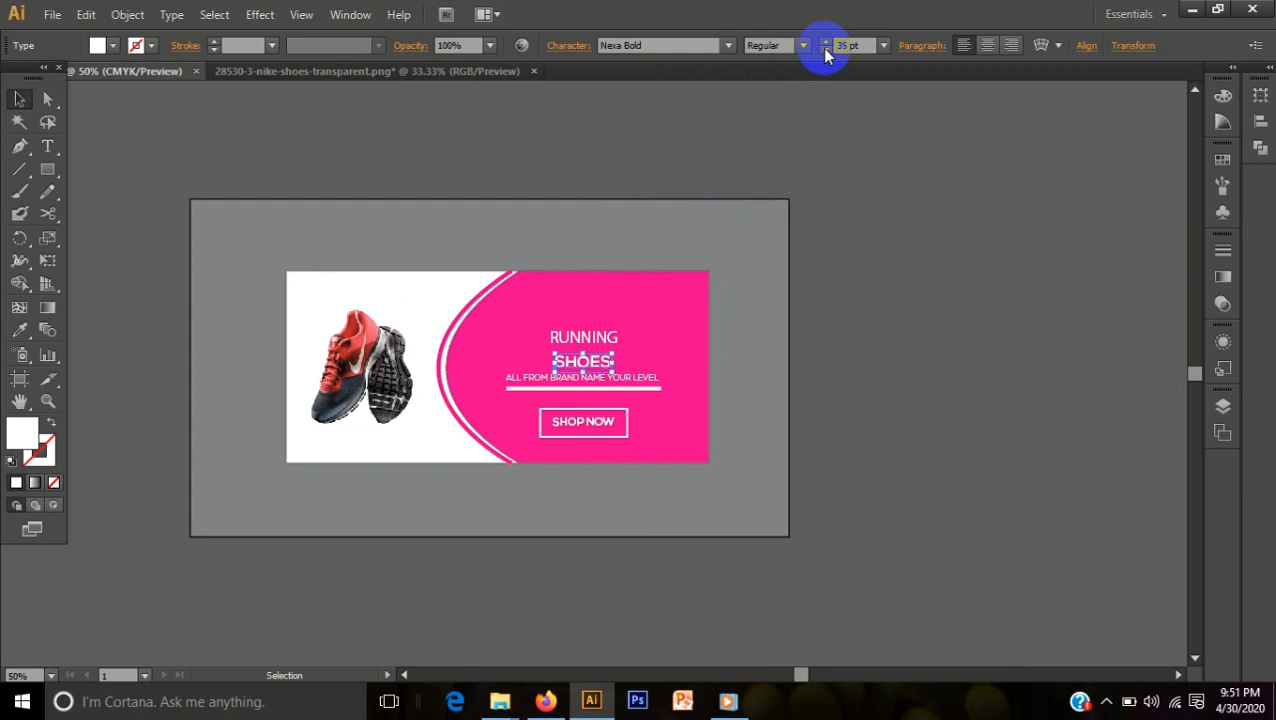
click(825, 42)
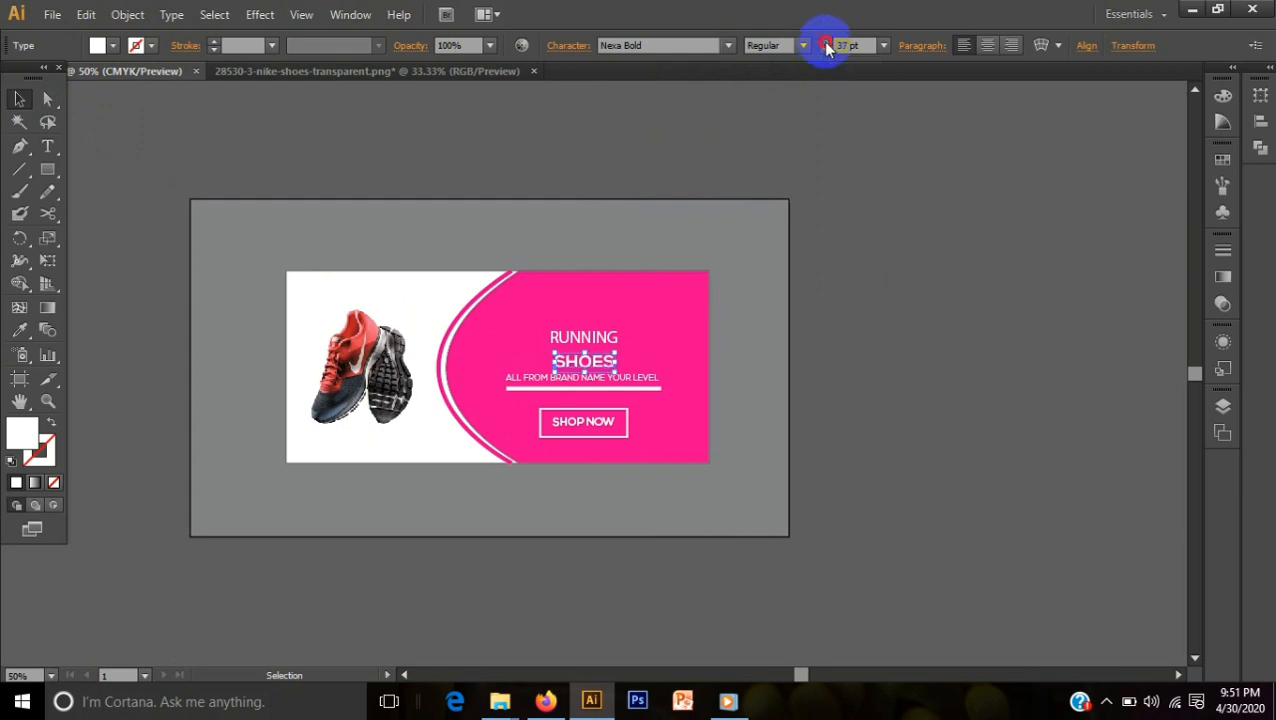
click(825, 44)
click(828, 362)
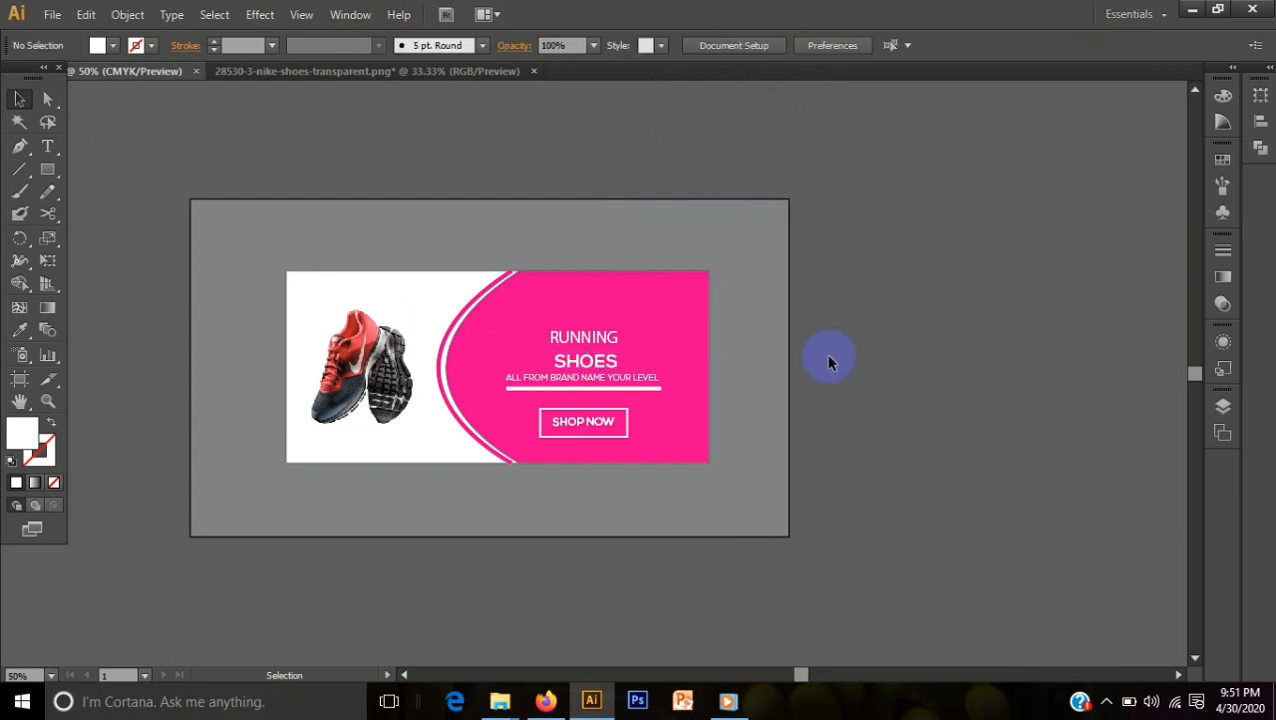
click(591, 363)
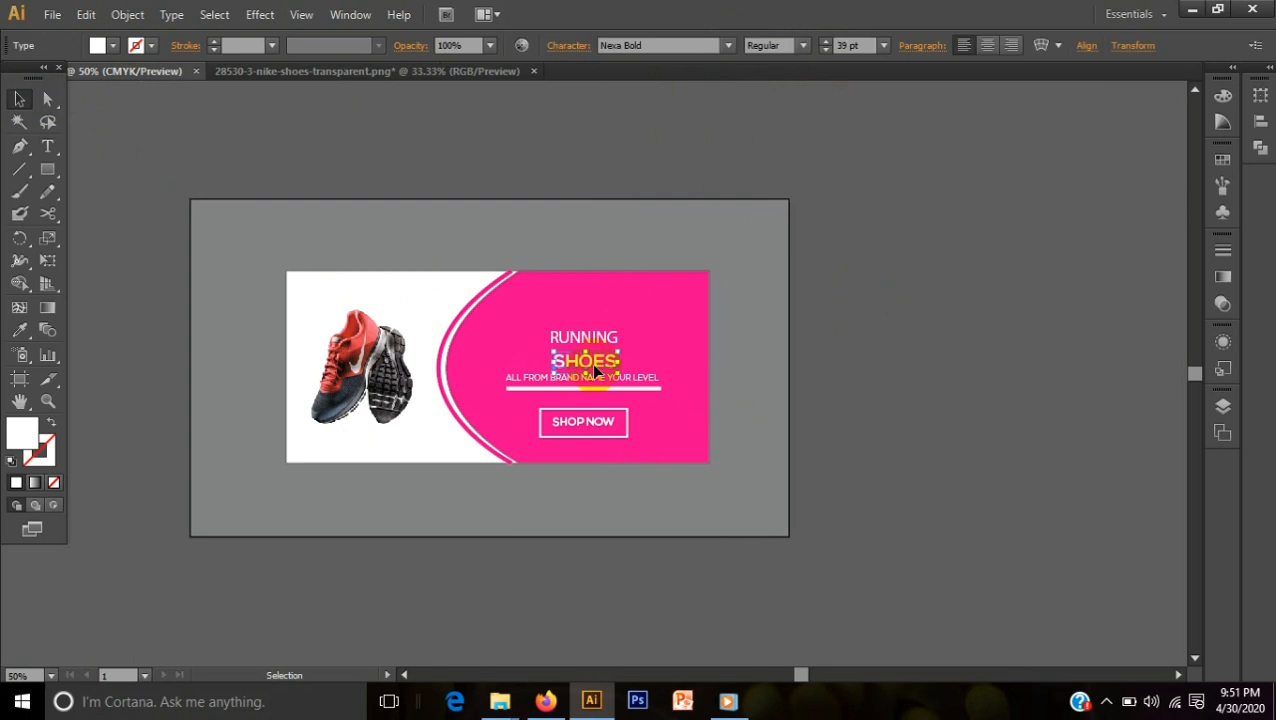
key(Left)
key(Left)
key(Left)
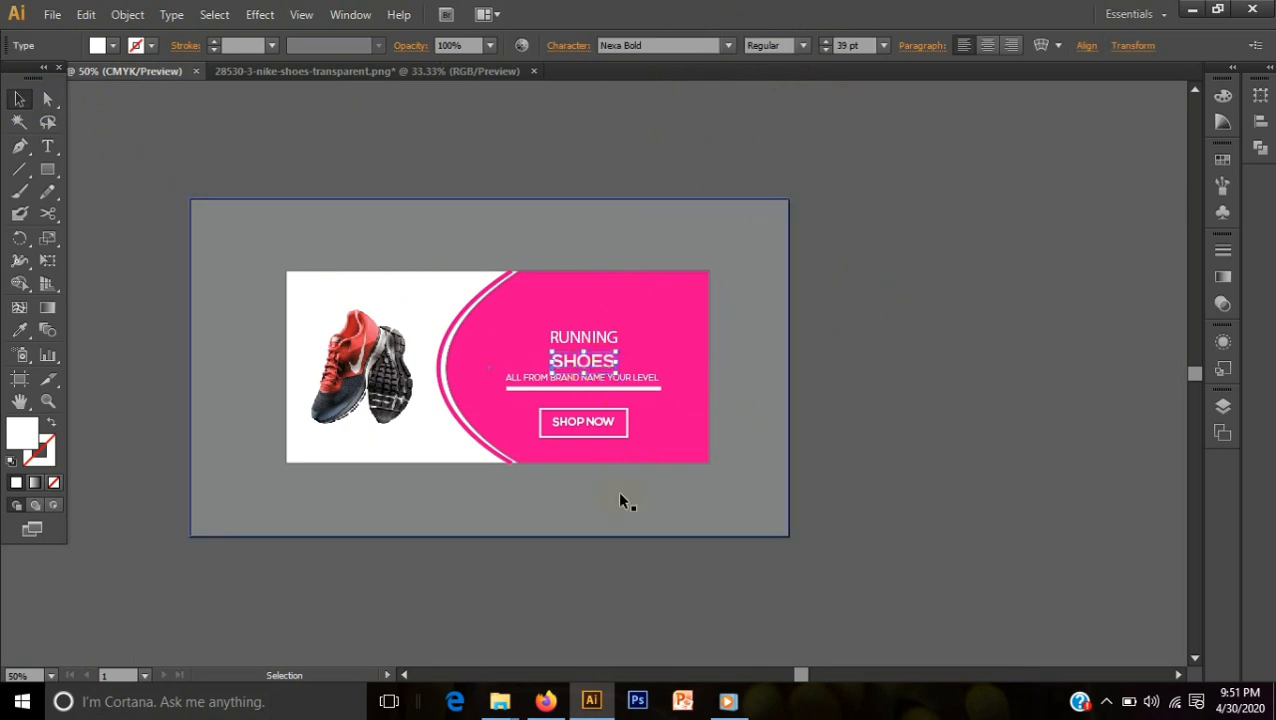
Step: Set the SHOES text size to 47 pt and deselect it
click(825, 42)
click(825, 42)
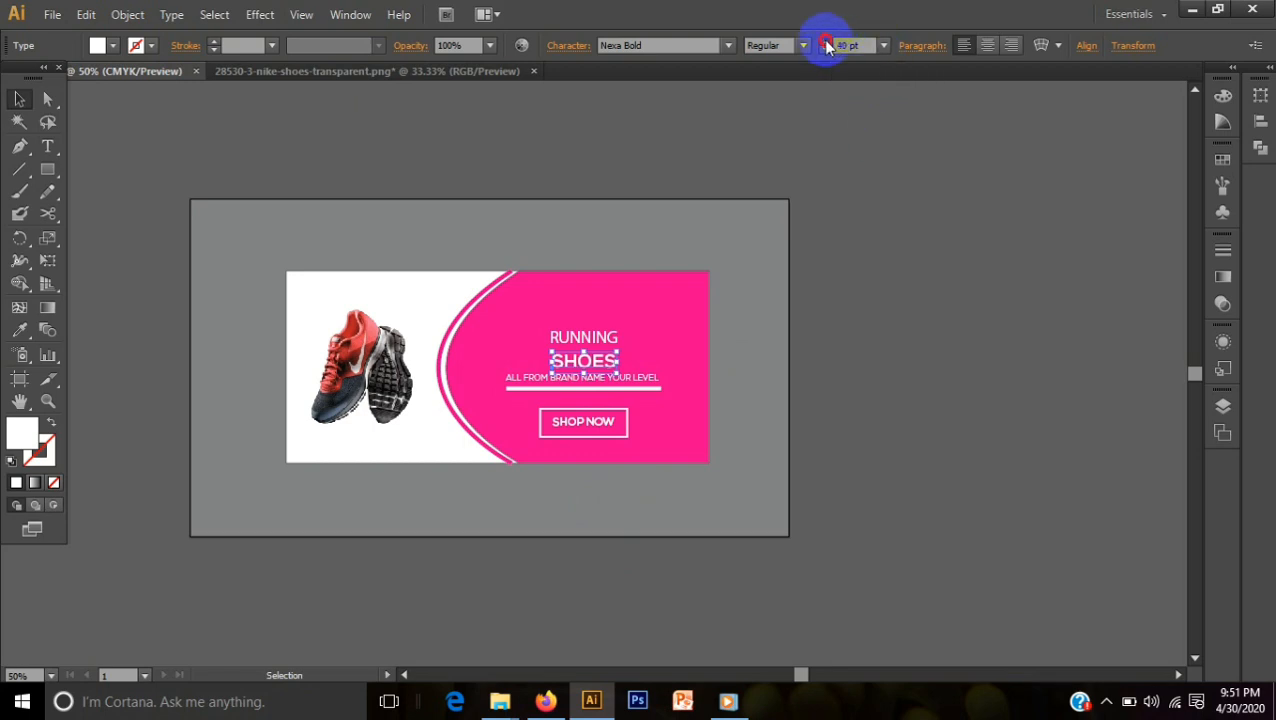
click(825, 42)
click(825, 42)
click(825, 42)
click(825, 42)
click(825, 42)
click(825, 42)
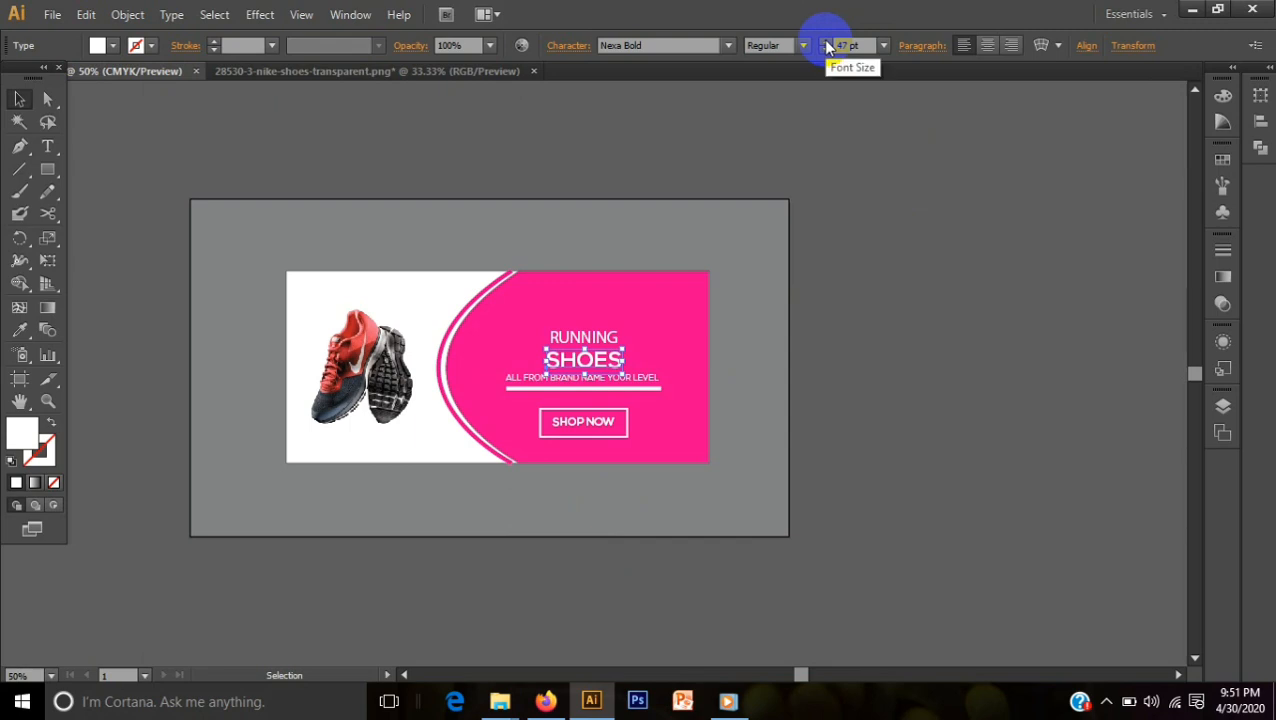
click(907, 262)
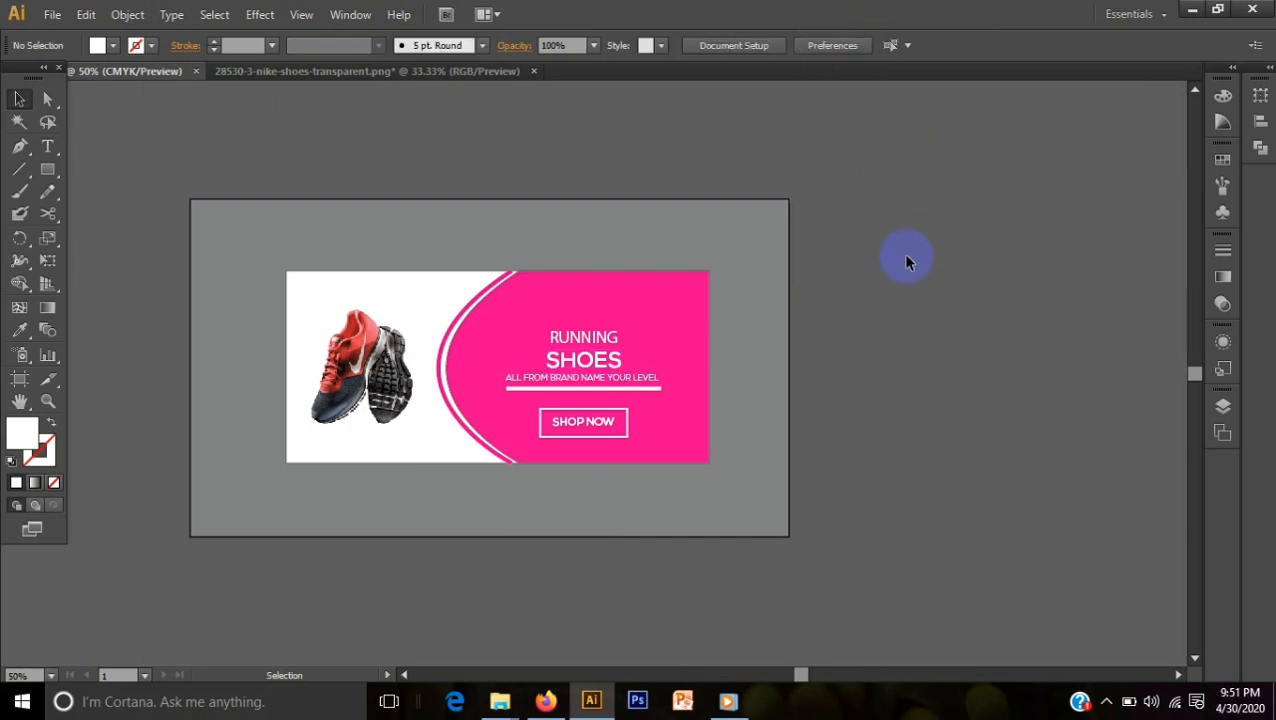
Step: Reduce the RUNNING text to 32 pt and deselect it
click(590, 336)
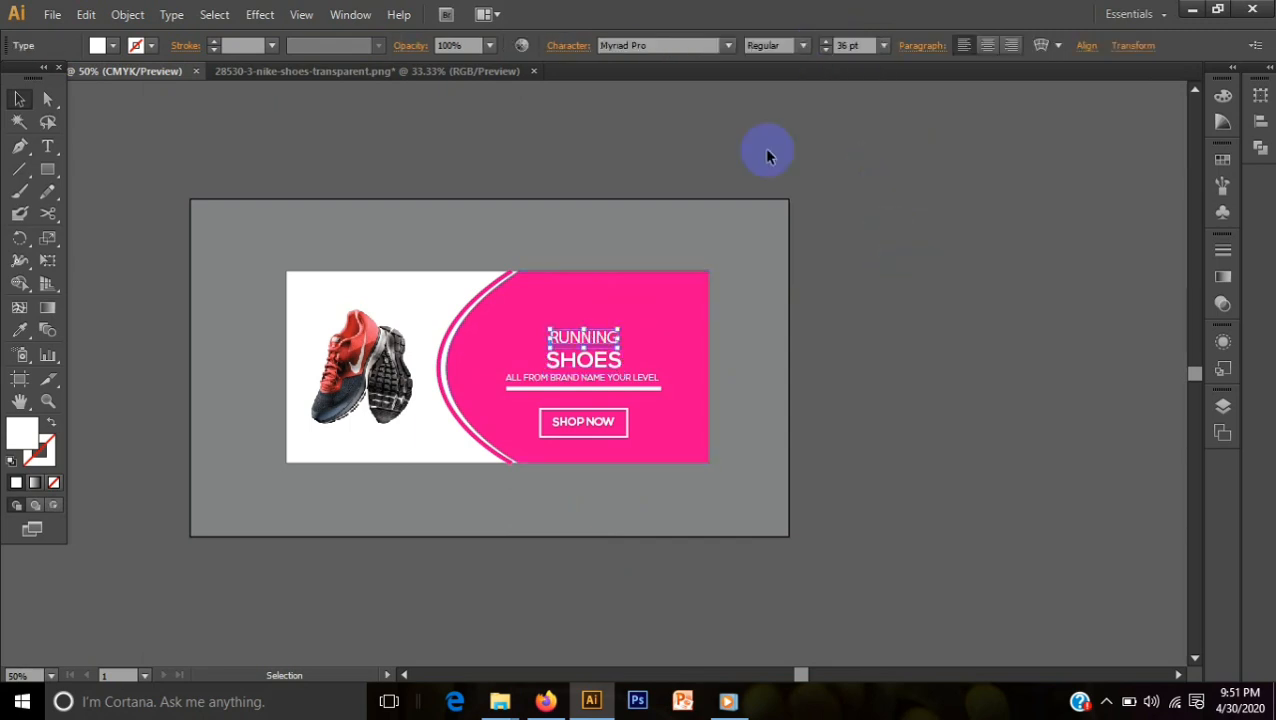
click(824, 51)
click(824, 51)
click(824, 51)
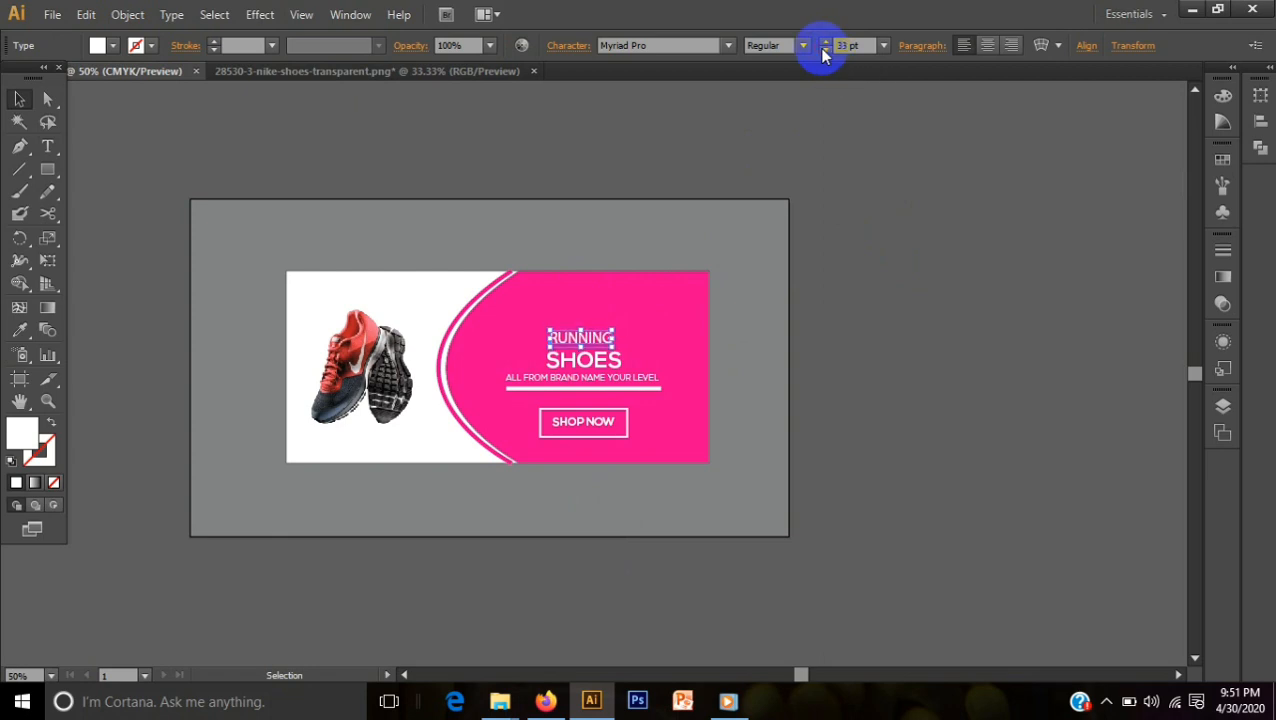
click(824, 51)
click(863, 298)
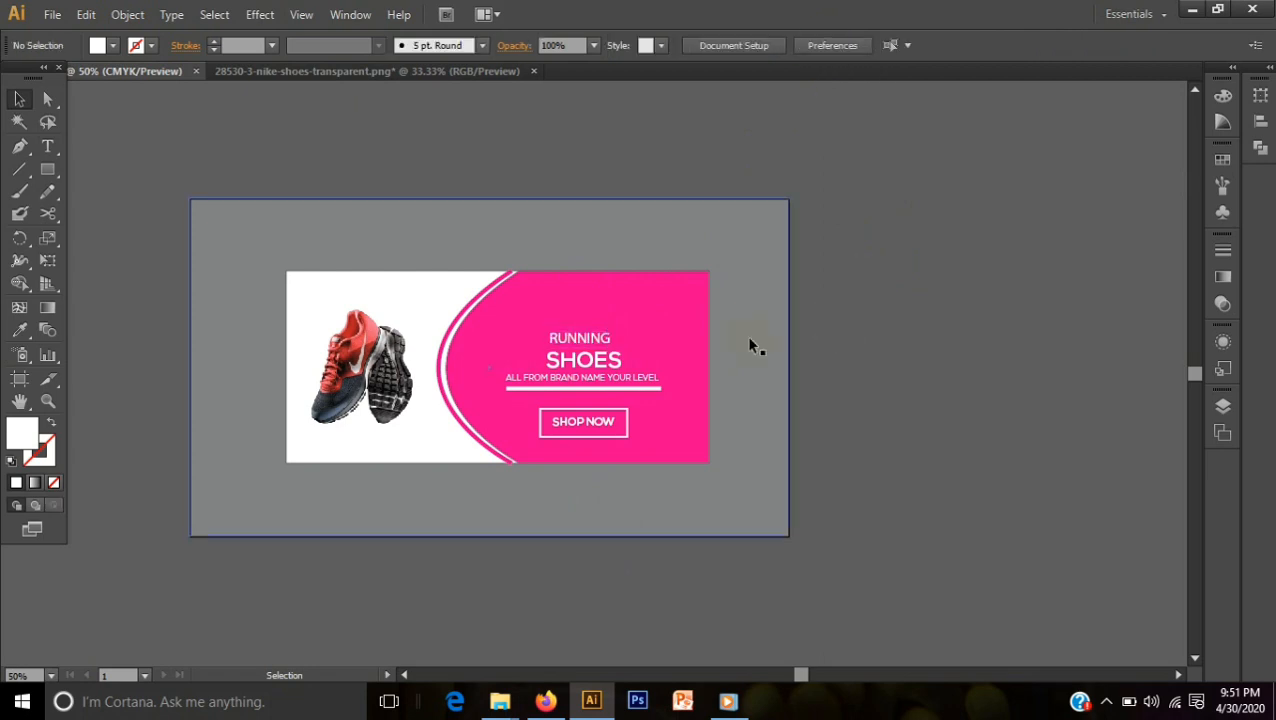
Step: Realign the resized headline, tagline, underline bar and framed SHOP NOW label on a common horizontal center, leaving nothing selected
click(605, 343)
shift+click(600, 362)
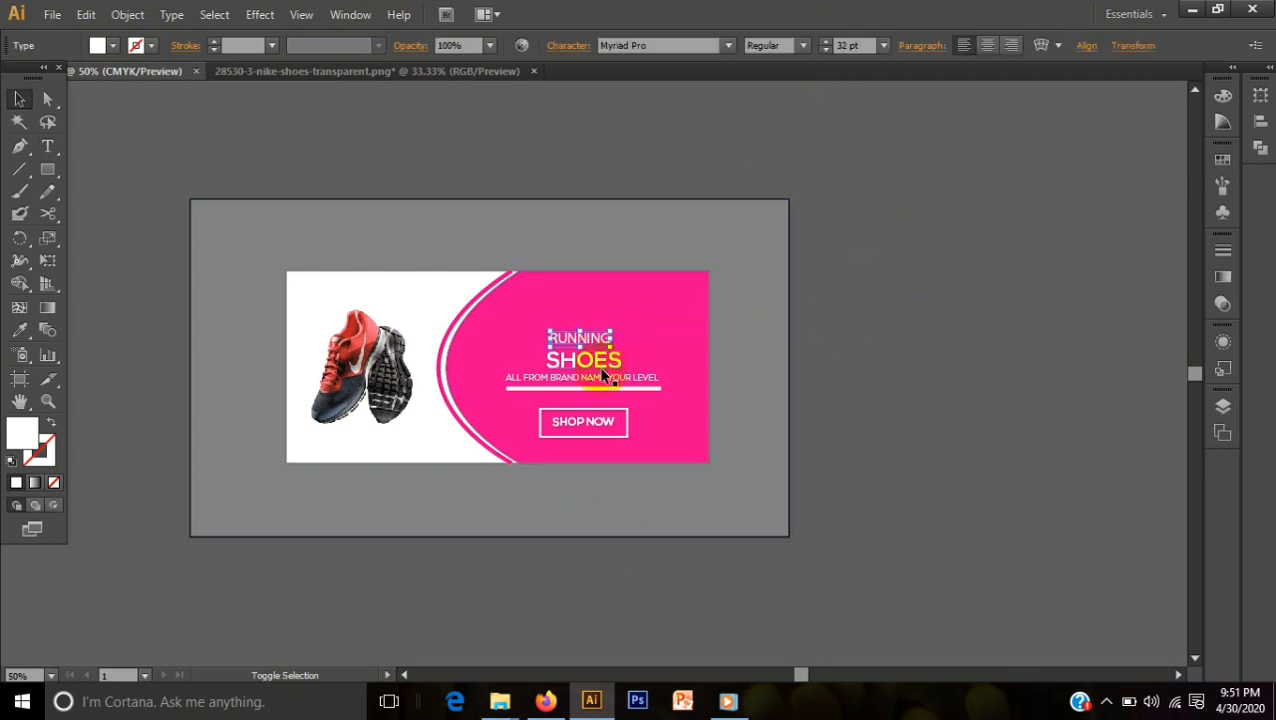
shift+click(603, 378)
shift+click(603, 386)
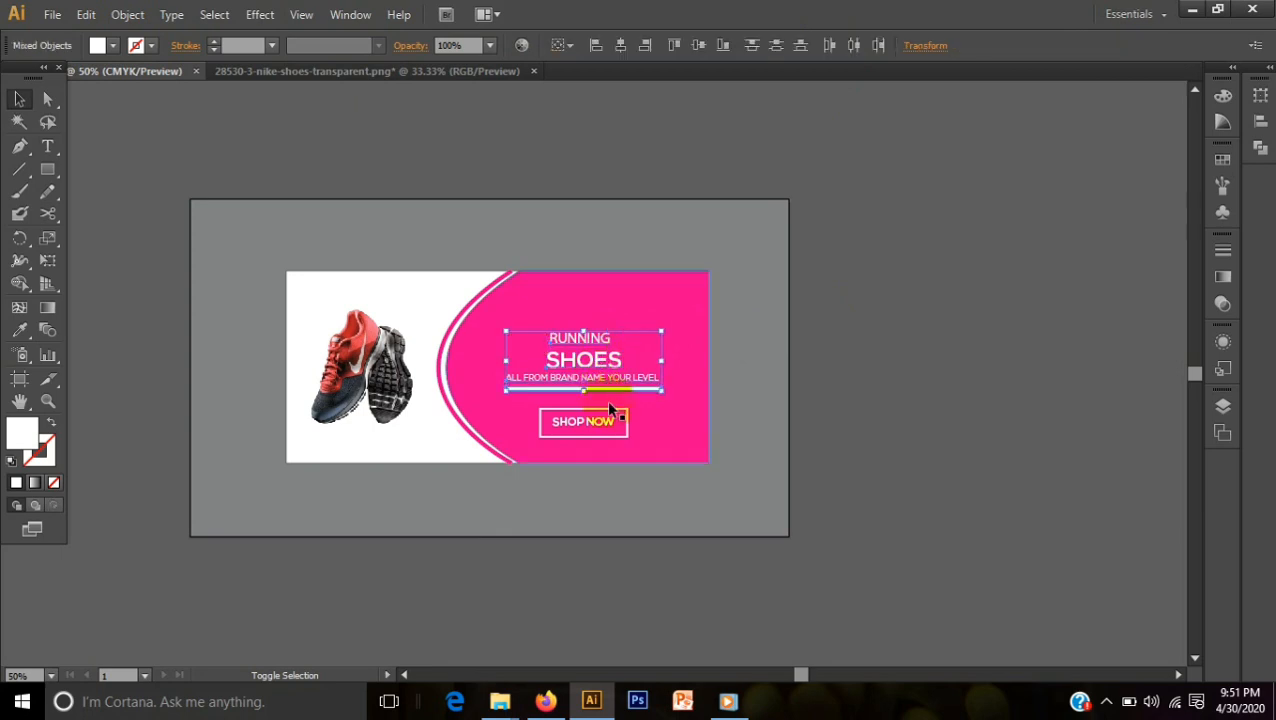
shift+click(609, 418)
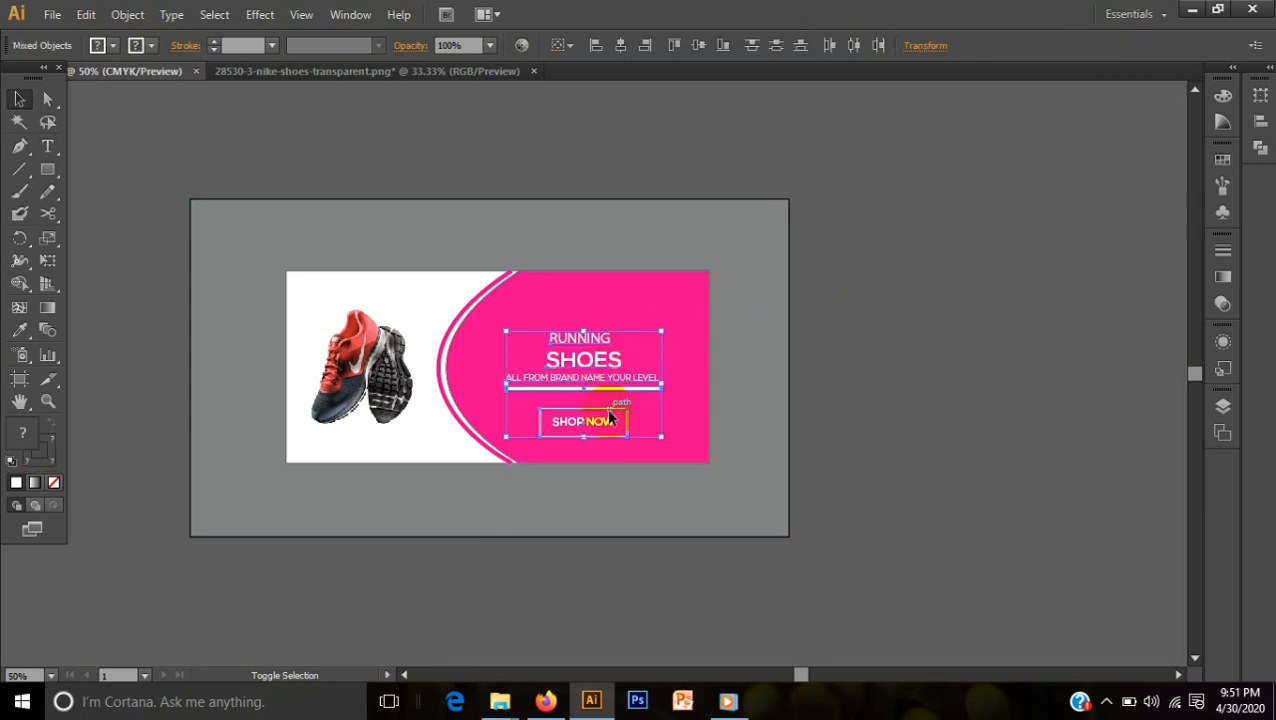
click(622, 48)
click(856, 298)
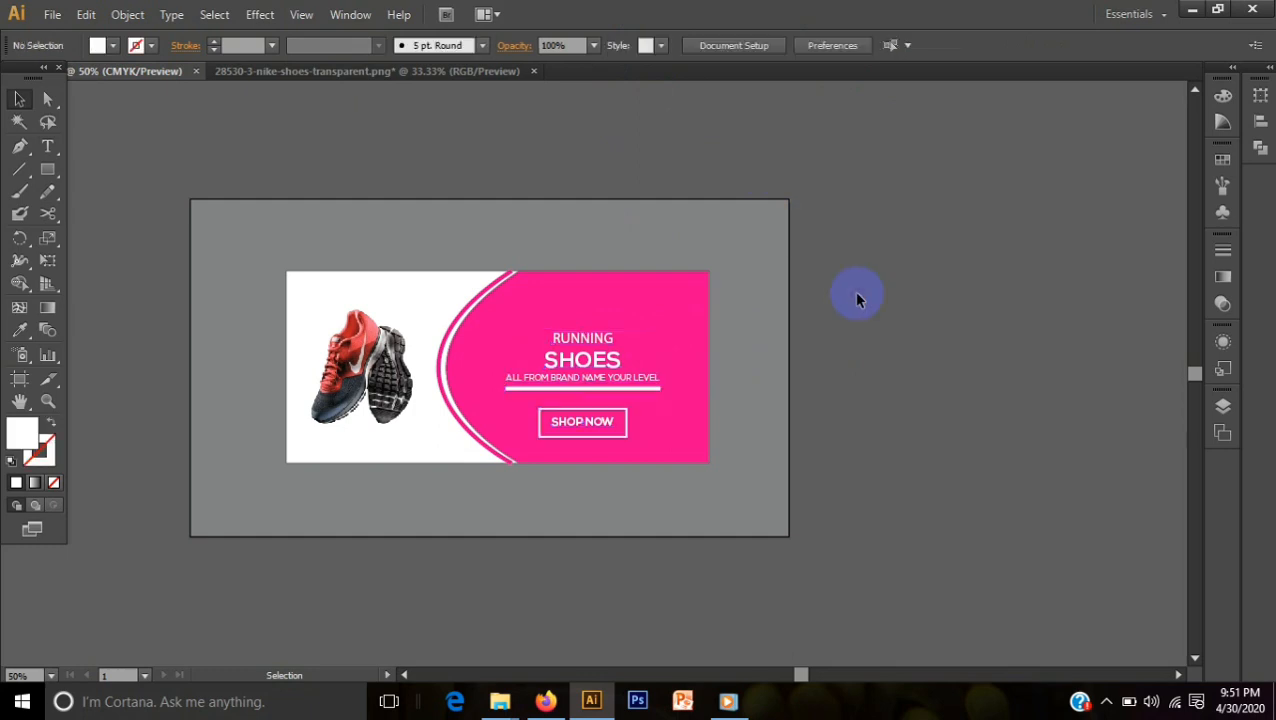